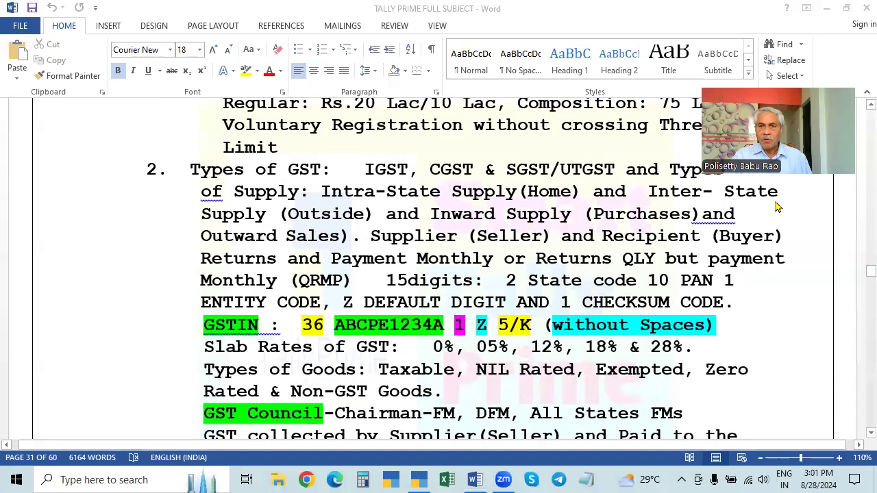
- Review the GST notes on page 31, selecting the slab rates from 05% to 28% and the words "NIL Rated, Exempted" under Types of Goods
{"action": "scroll", "coordinate": [675, 261], "scroll_direction": "down", "scroll_amount": 3}
{"action": "scroll", "coordinate": [658, 285], "scroll_direction": "up", "scroll_amount": 3}
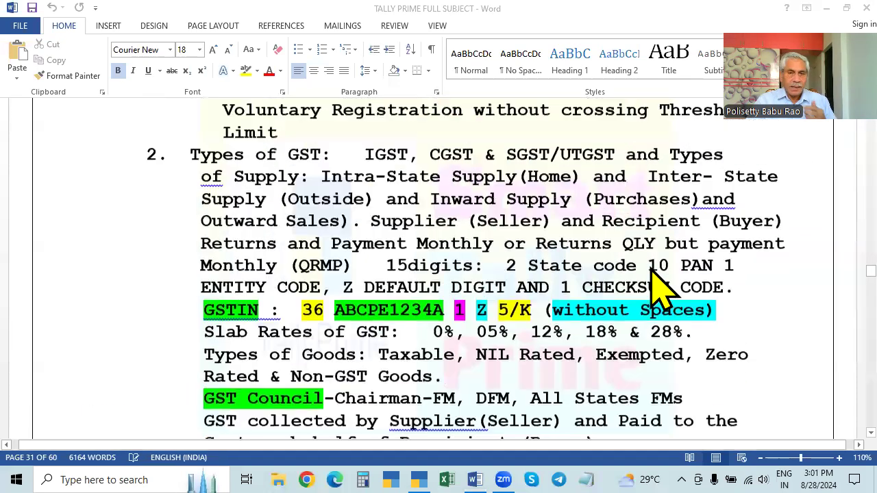
{"action": "scroll", "coordinate": [658, 285], "scroll_direction": "down", "scroll_amount": 1}
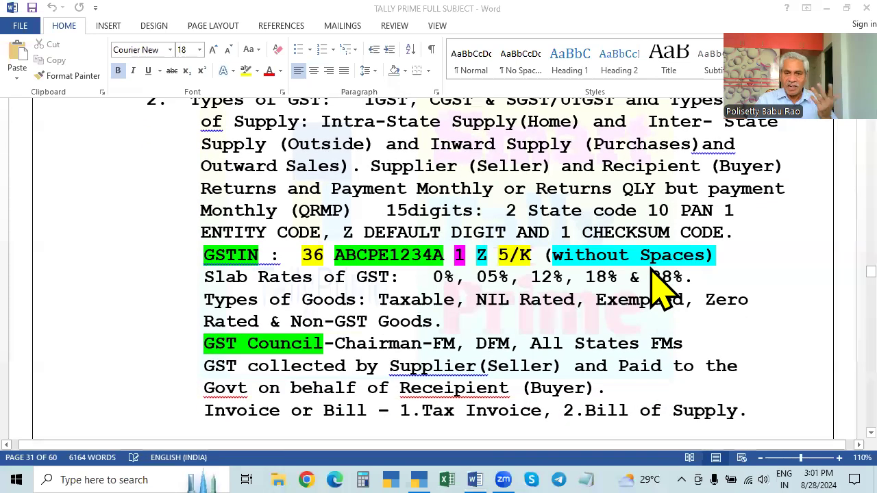
{"action": "scroll", "coordinate": [651, 274], "scroll_direction": "down", "scroll_amount": 1}
{"action": "scroll", "coordinate": [651, 274], "scroll_direction": "up", "scroll_amount": 1}
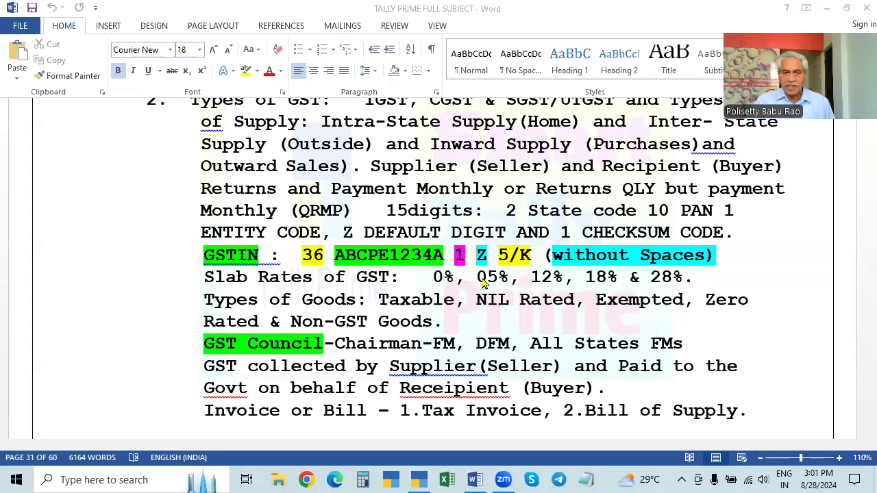
{"action": "left_click", "coordinate": [484, 282]}
{"action": "left_click", "coordinate": [775, 329]}
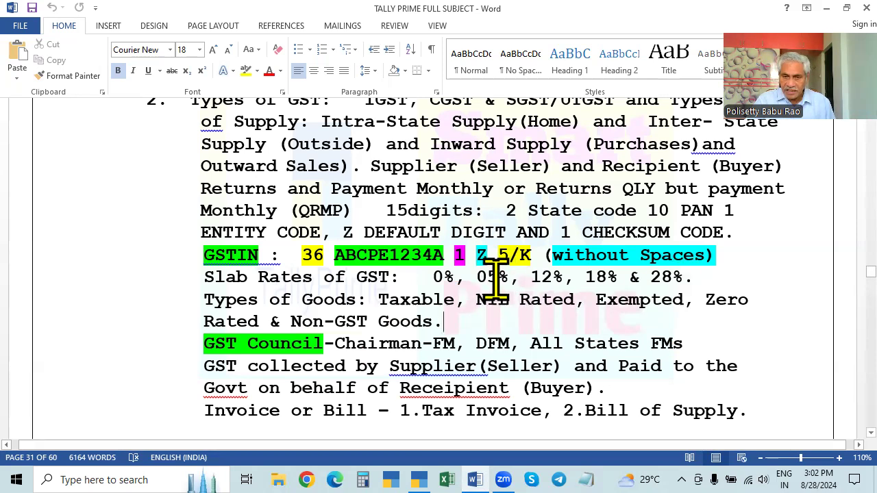
{"action": "left_click_drag", "start_coordinate": [475, 277], "coordinate": [720, 279]}
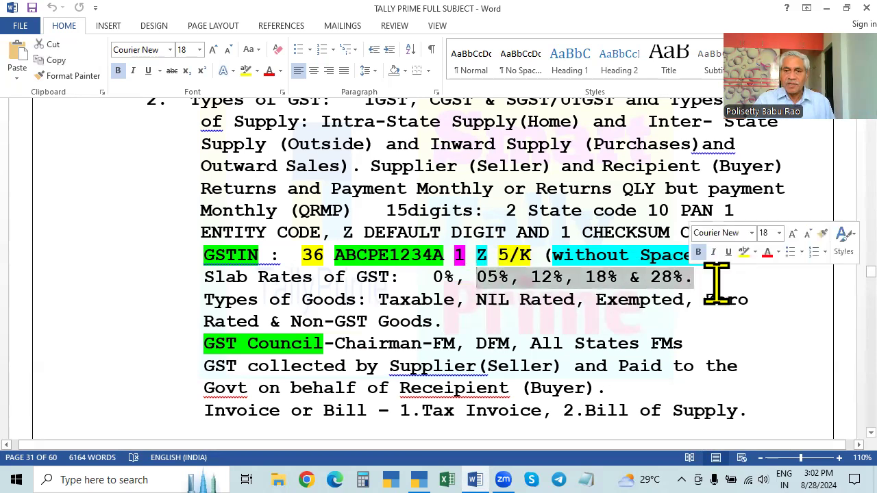
{"action": "left_click_drag", "start_coordinate": [457, 302], "coordinate": [684, 303]}
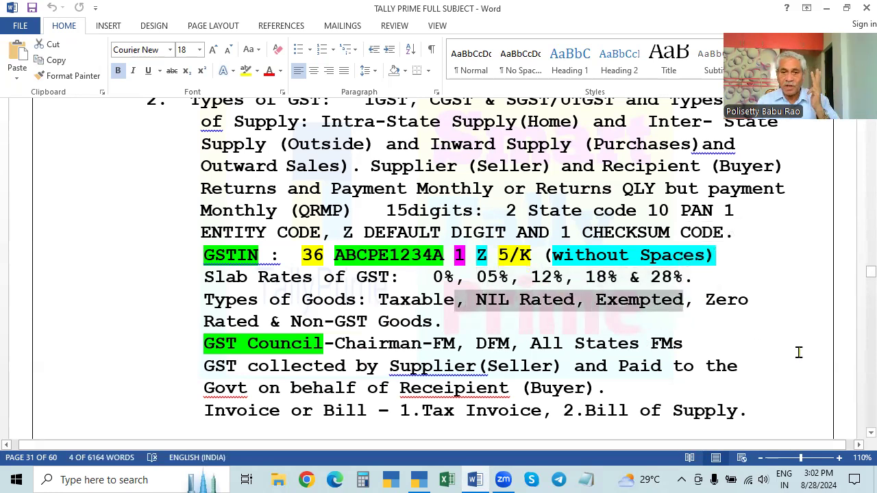
- Read the notes on GST types, GSTIN structure, types of goods and invoice types, continuing to the HSN and SAC codes on page 32
{"action": "scroll", "coordinate": [798, 352], "scroll_direction": "up", "scroll_amount": 3}
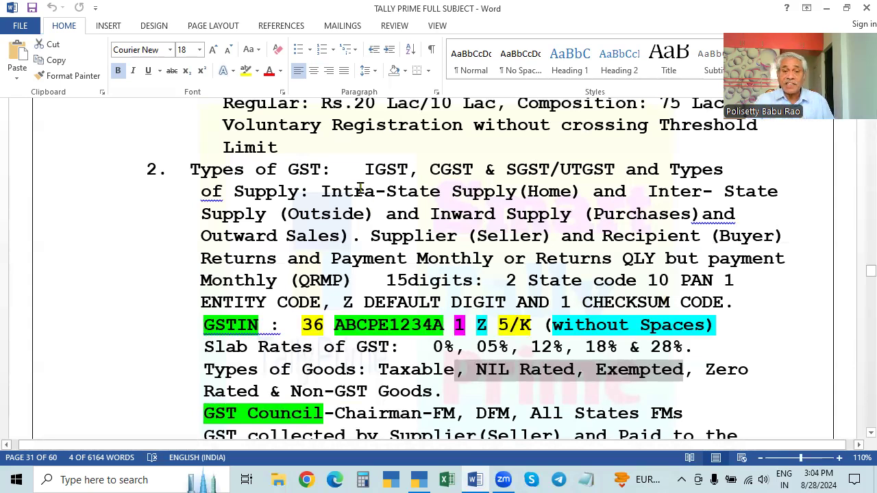
{"action": "scroll", "coordinate": [755, 284], "scroll_direction": "down", "scroll_amount": 3}
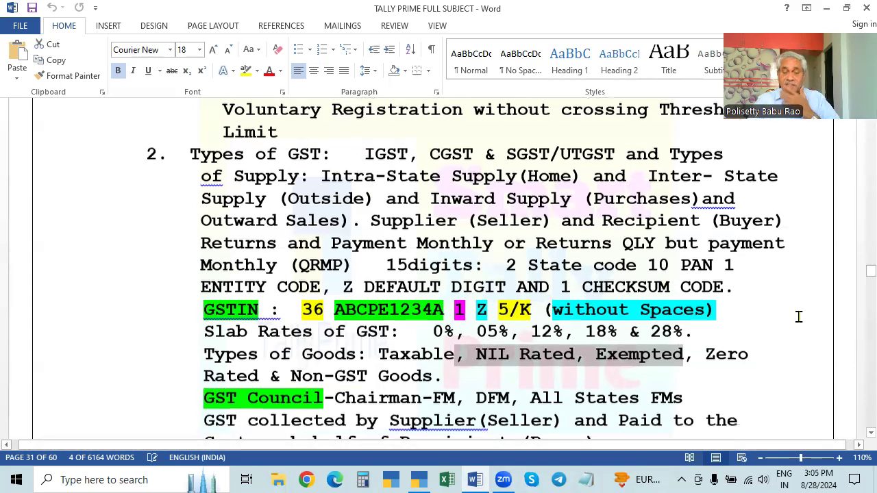
{"action": "scroll", "coordinate": [638, 249], "scroll_direction": "up", "scroll_amount": 3}
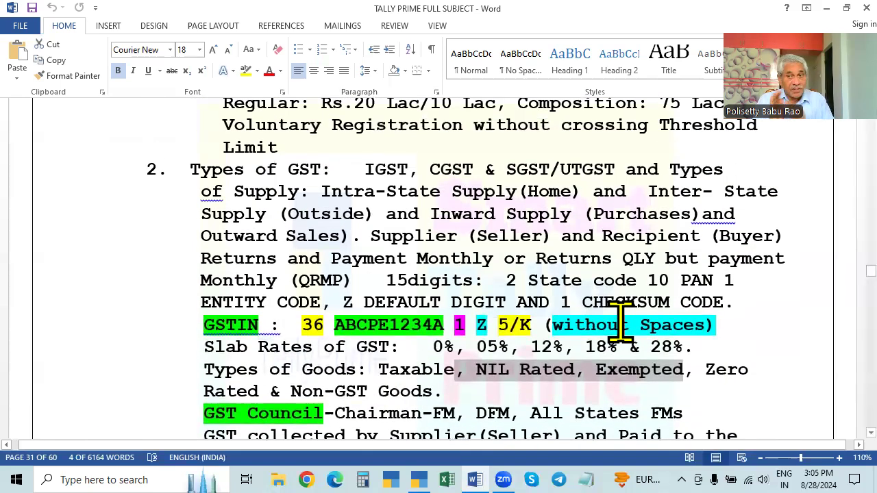
{"action": "scroll", "coordinate": [637, 312], "scroll_direction": "down", "scroll_amount": 1}
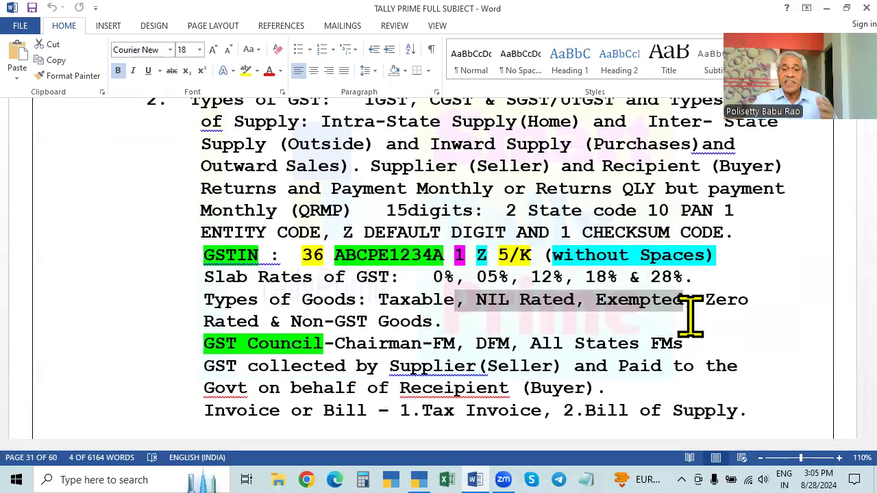
{"action": "scroll", "coordinate": [691, 315], "scroll_direction": "down", "scroll_amount": 4}
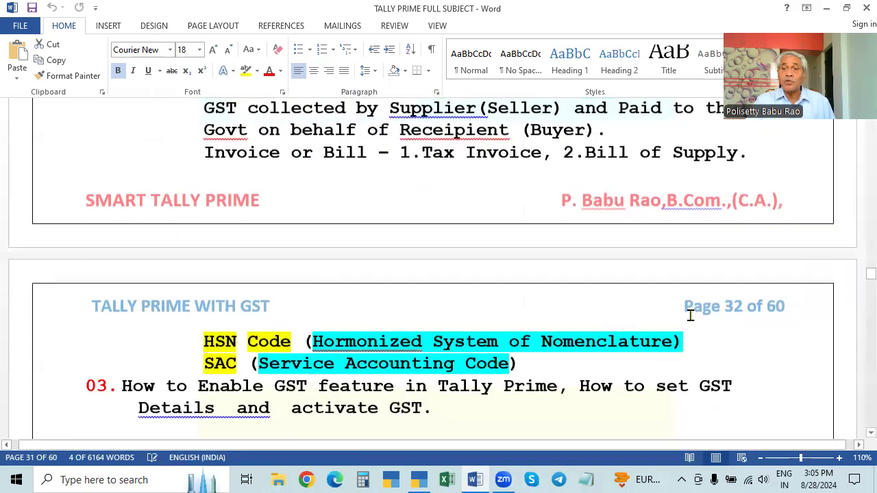
{"action": "scroll", "coordinate": [690, 315], "scroll_direction": "up", "scroll_amount": 1}
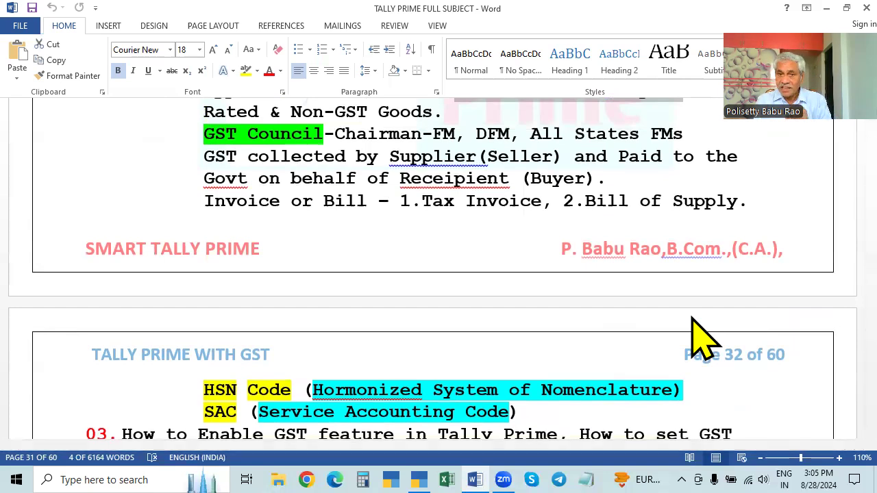
{"action": "scroll", "coordinate": [692, 322], "scroll_direction": "up", "scroll_amount": 6}
{"action": "scroll", "coordinate": [661, 333], "scroll_direction": "down", "scroll_amount": 1}
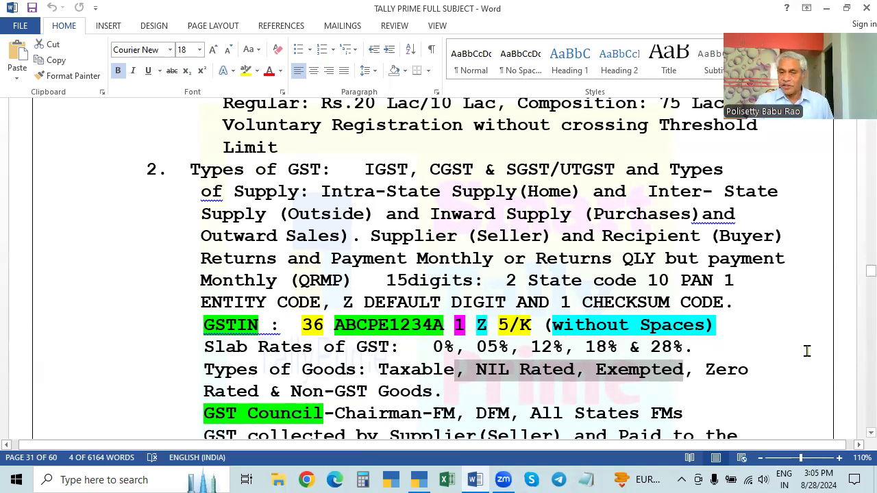
{"action": "scroll", "coordinate": [714, 336], "scroll_direction": "down", "scroll_amount": 2}
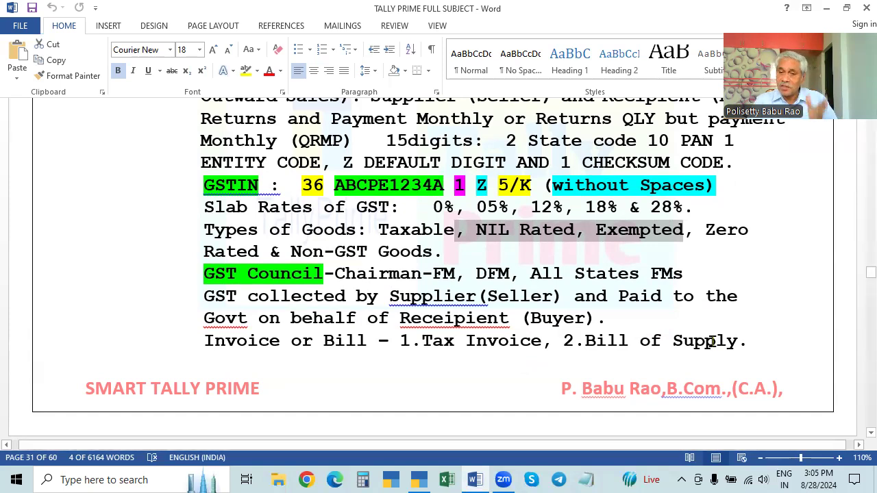
{"action": "scroll", "coordinate": [713, 340], "scroll_direction": "down", "scroll_amount": 2}
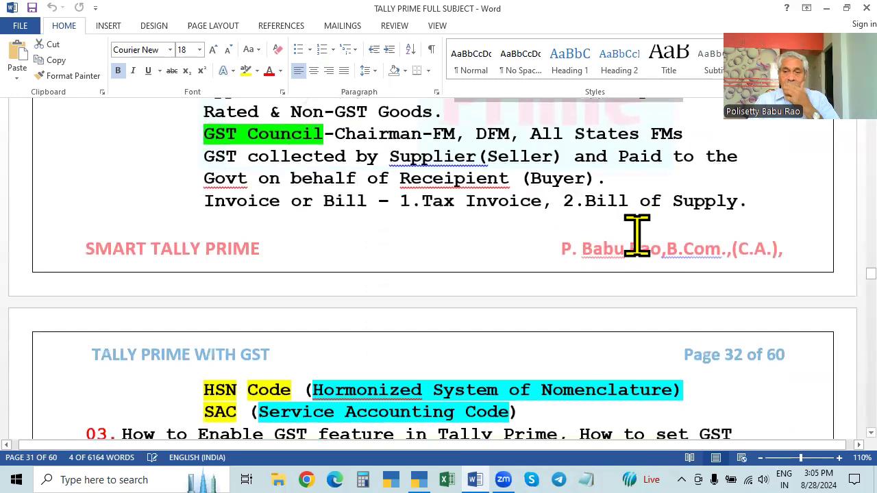
{"action": "scroll", "coordinate": [392, 346], "scroll_direction": "down", "scroll_amount": 1}
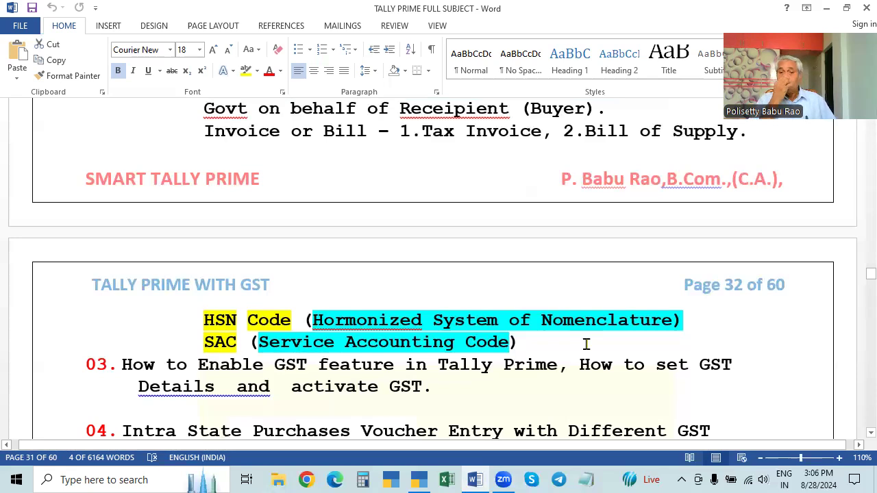
- Examine the notes again from the special category states through the GST Council to topic 03 on enabling GST in Tally Prime
{"action": "scroll", "coordinate": [587, 344], "scroll_direction": "up", "scroll_amount": 4}
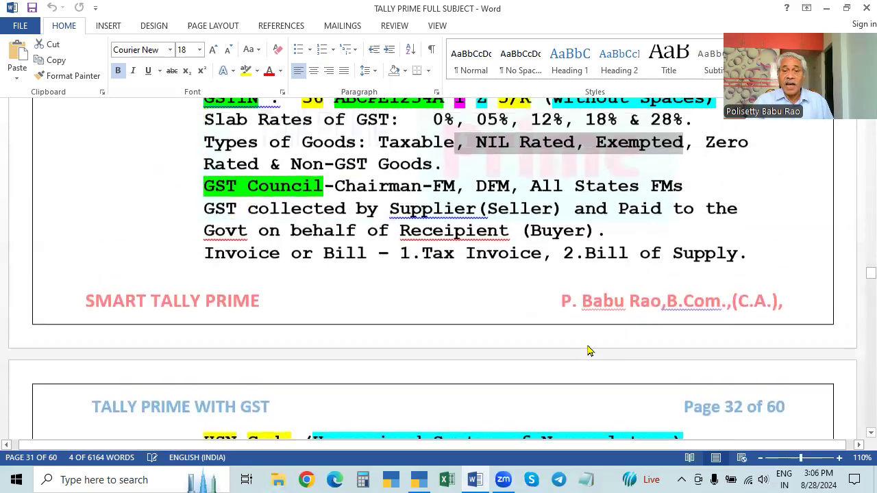
{"action": "scroll", "coordinate": [562, 202], "scroll_direction": "up", "scroll_amount": 2}
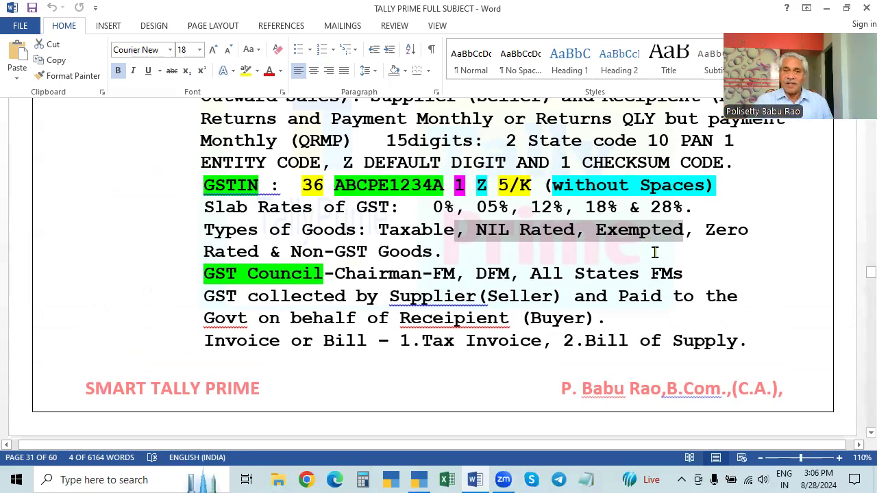
{"action": "scroll", "coordinate": [658, 267], "scroll_direction": "down", "scroll_amount": 4}
{"action": "scroll", "coordinate": [672, 287], "scroll_direction": "up", "scroll_amount": 5}
{"action": "scroll", "coordinate": [658, 274], "scroll_direction": "up", "scroll_amount": 3}
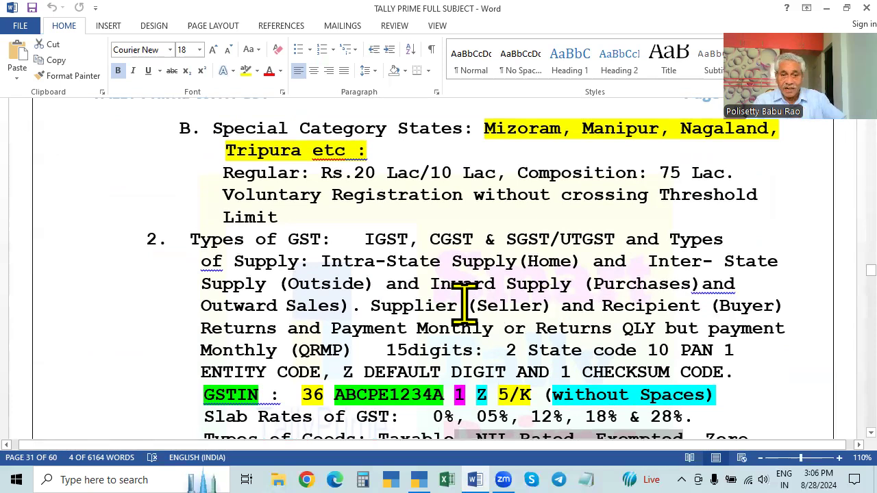
{"action": "scroll", "coordinate": [385, 306], "scroll_direction": "down", "scroll_amount": 3}
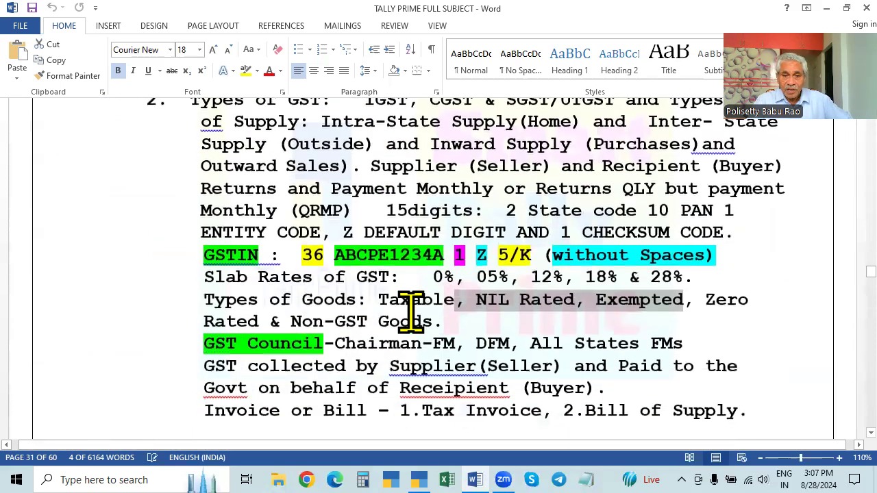
{"action": "scroll", "coordinate": [507, 370], "scroll_direction": "up", "scroll_amount": 1}
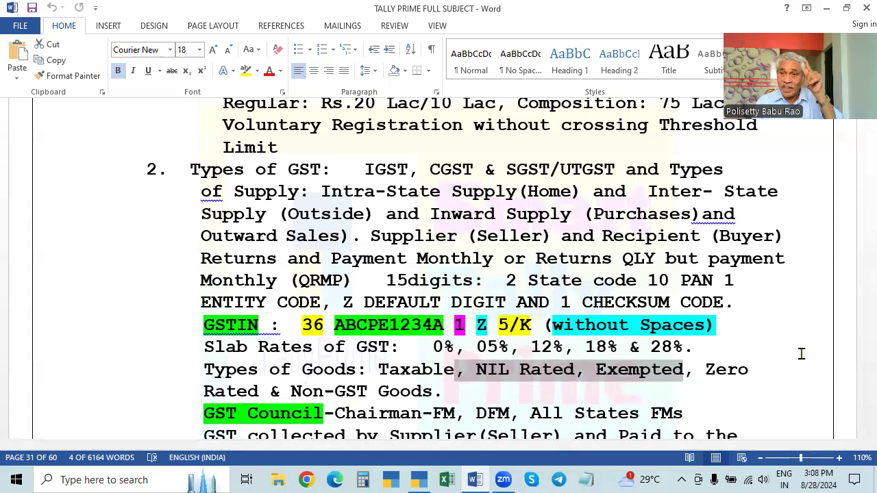
{"action": "scroll", "coordinate": [483, 278], "scroll_direction": "down", "scroll_amount": 1}
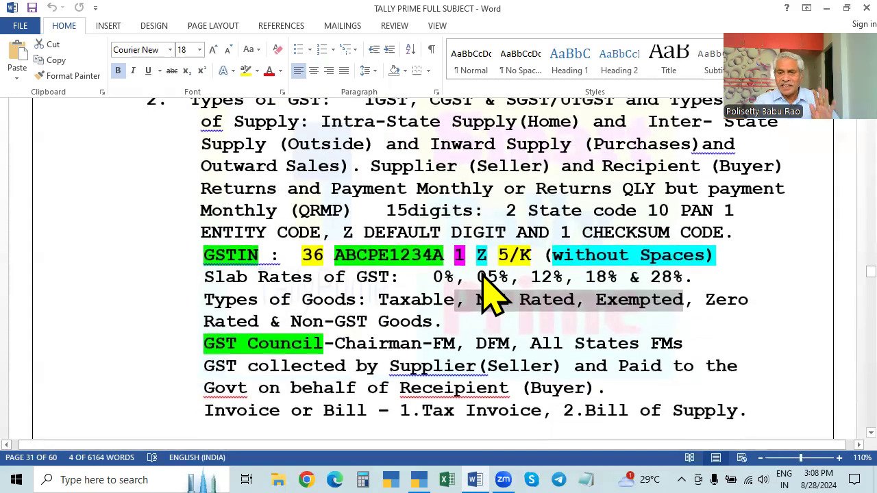
{"action": "scroll", "coordinate": [484, 278], "scroll_direction": "down", "scroll_amount": 2}
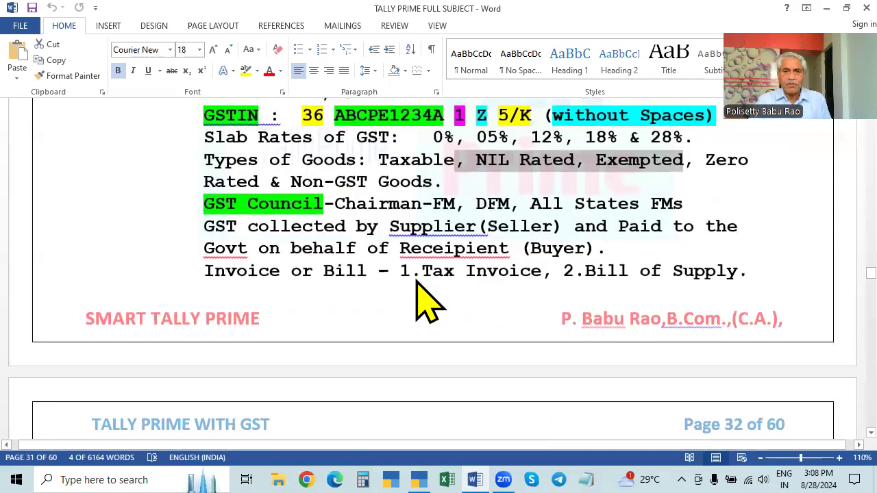
{"action": "scroll", "coordinate": [477, 288], "scroll_direction": "down", "scroll_amount": 3}
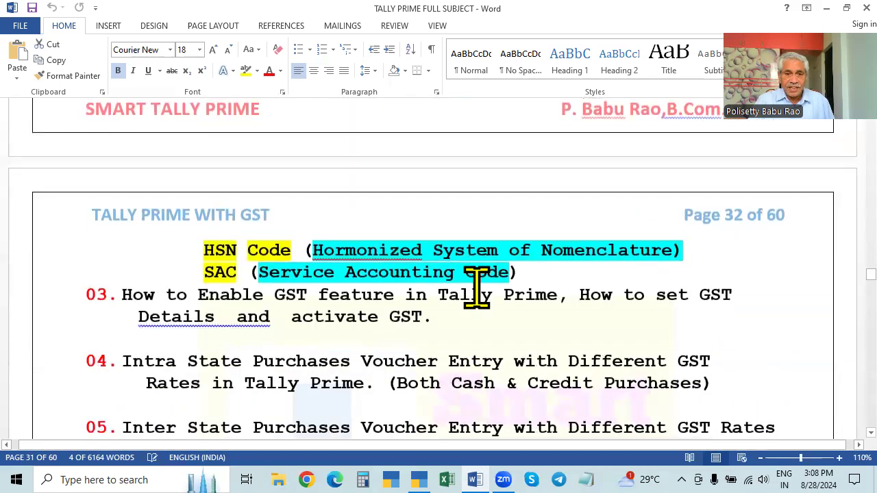
{"action": "scroll", "coordinate": [568, 255], "scroll_direction": "up", "scroll_amount": 1}
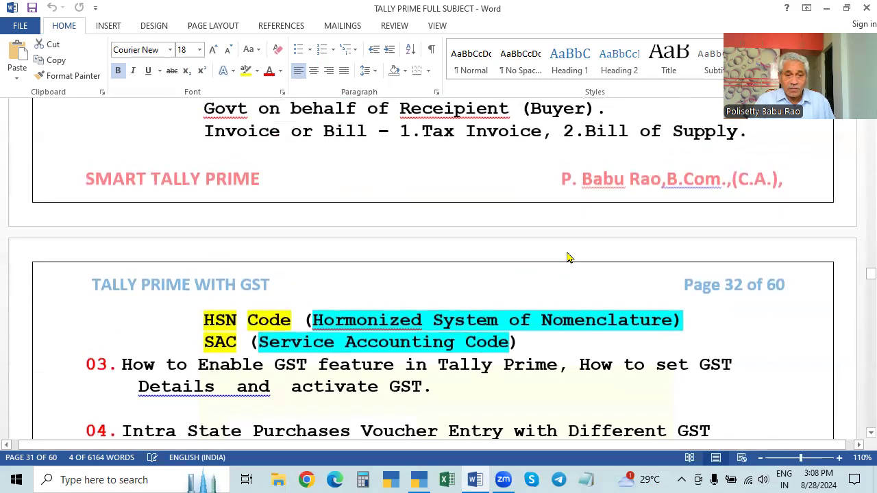
{"action": "scroll", "coordinate": [542, 267], "scroll_direction": "up", "scroll_amount": 4}
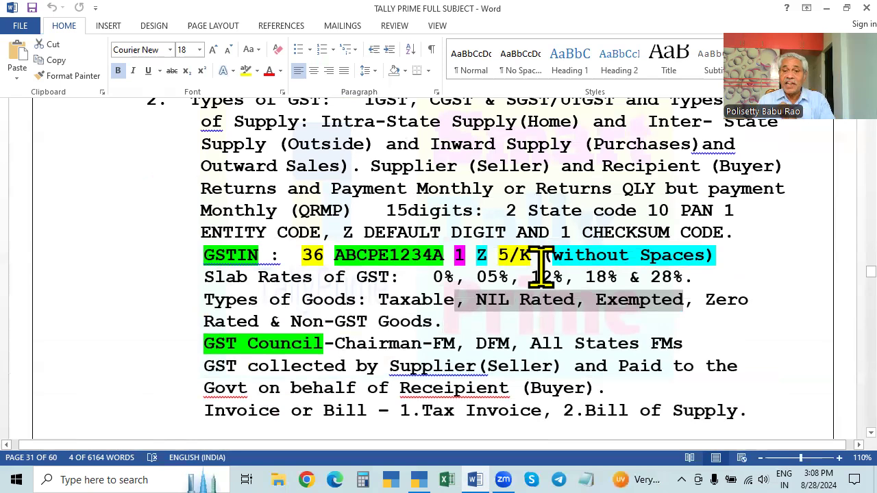
{"action": "scroll", "coordinate": [541, 267], "scroll_direction": "down", "scroll_amount": 3}
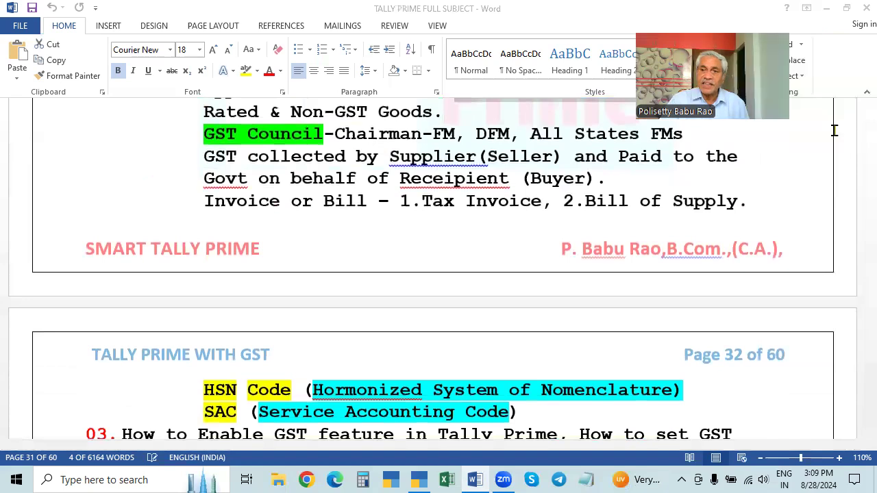
{"action": "scroll", "coordinate": [813, 301], "scroll_direction": "down", "scroll_amount": 2}
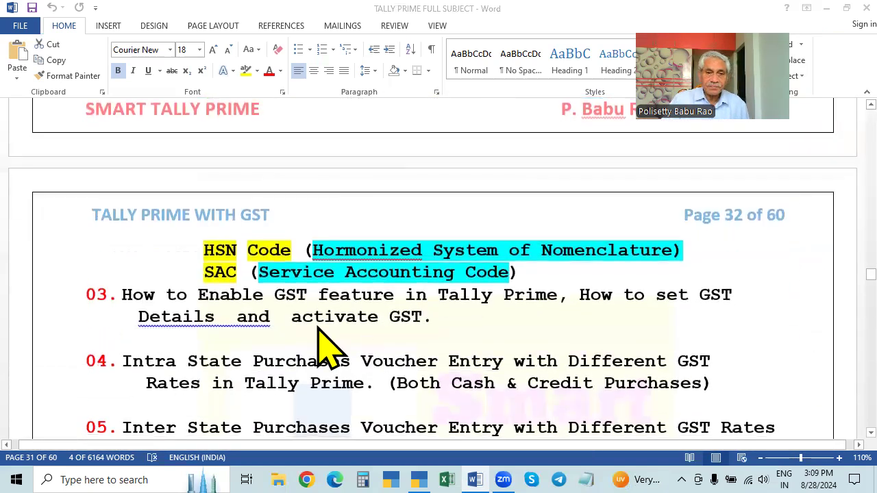
{"action": "scroll", "coordinate": [318, 328], "scroll_direction": "up", "scroll_amount": 1}
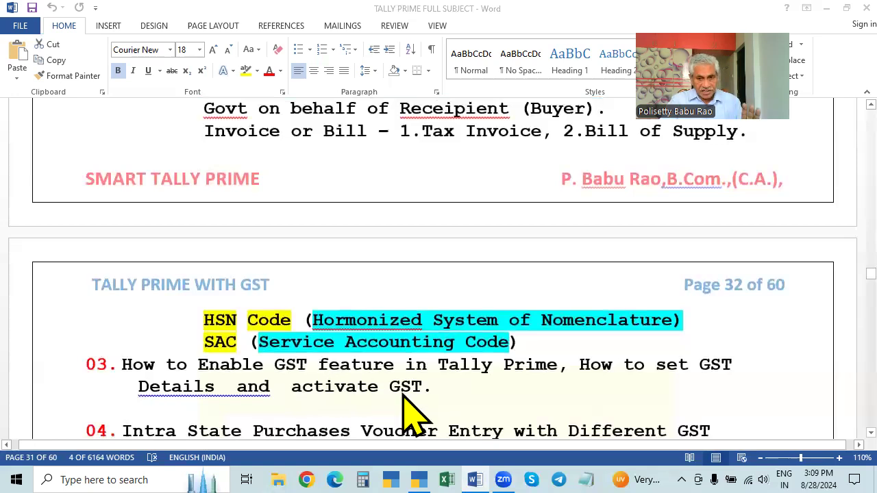
{"action": "left_click", "coordinate": [683, 366]}
{"action": "type", "text": "up"}
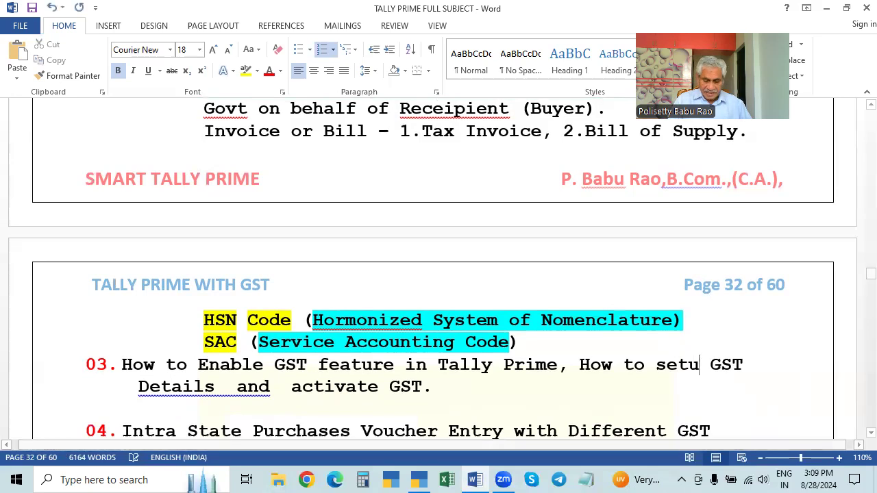
{"action": "key", "text": "BackSpace"}
{"action": "key", "text": "BackSpace"}
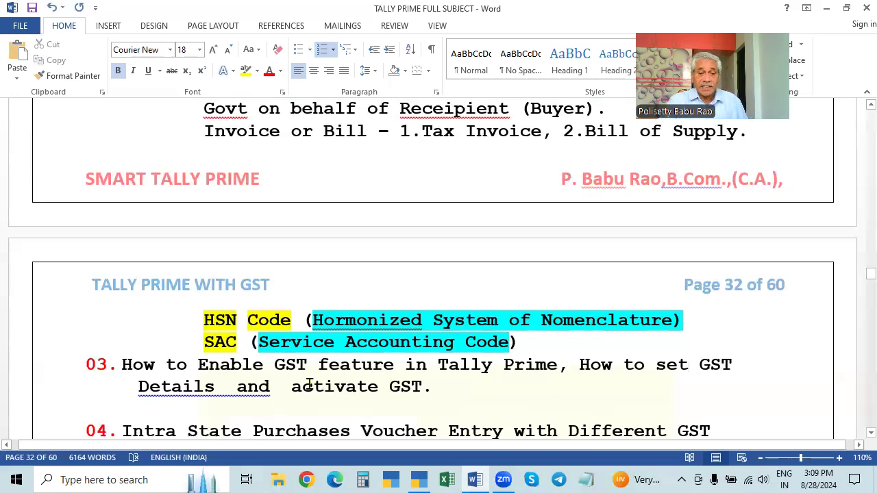
- Select the words "activate GST." in topic 03 for emphasis and clear the selection
{"action": "left_click_drag", "start_coordinate": [291, 385], "coordinate": [446, 385]}
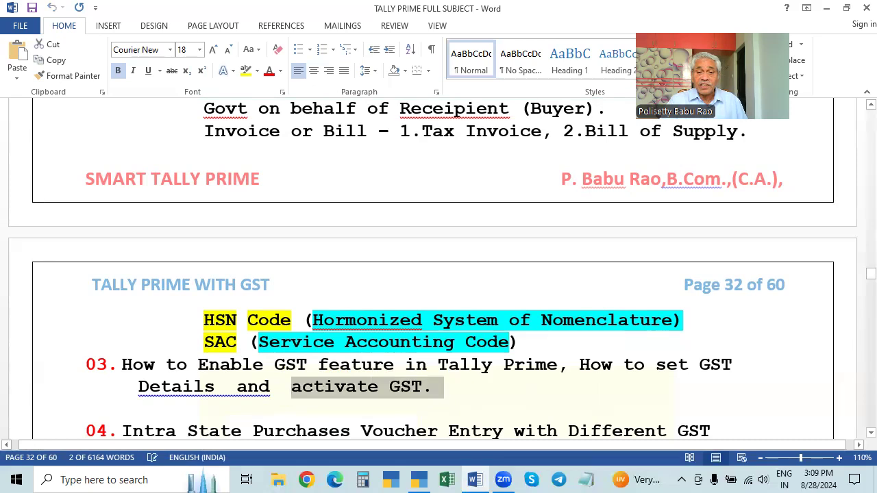
{"action": "key", "text": "Right"}
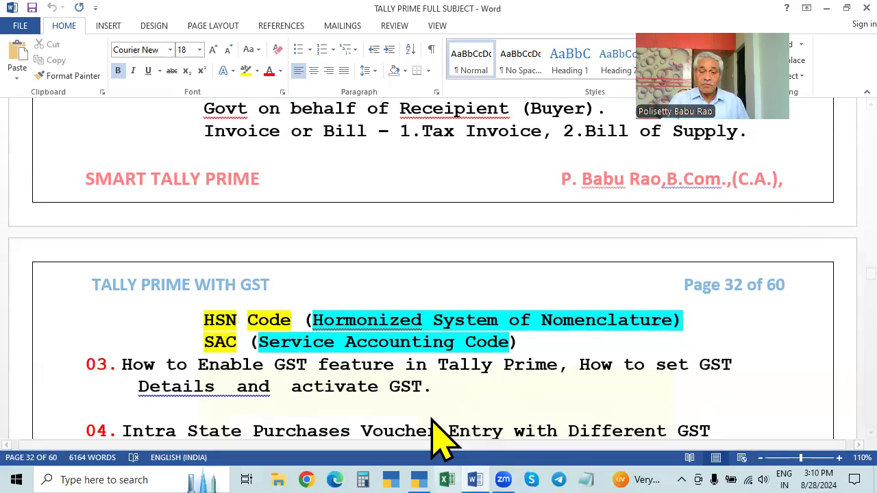
- Switch to TallyPrime and open the company Sangvi Enterprises from the list of companies
{"action": "key", "text": "alt+Tab"}
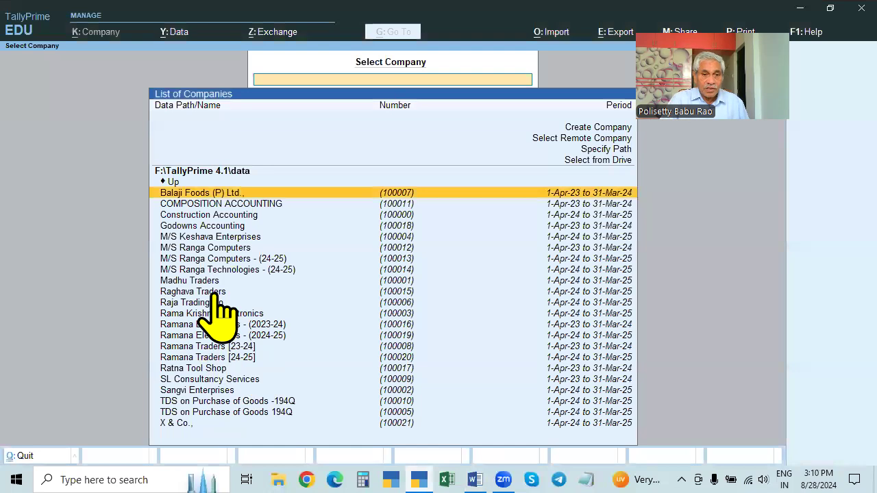
{"action": "left_click", "coordinate": [212, 392]}
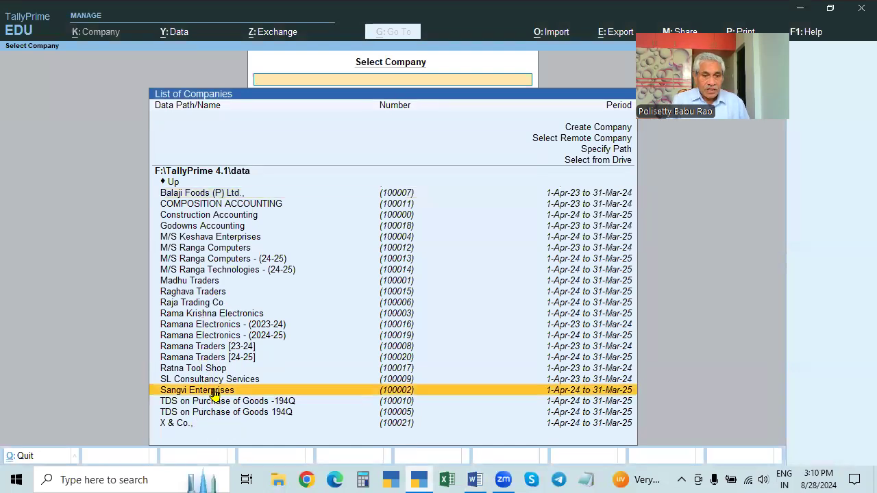
{"action": "left_click", "coordinate": [214, 393]}
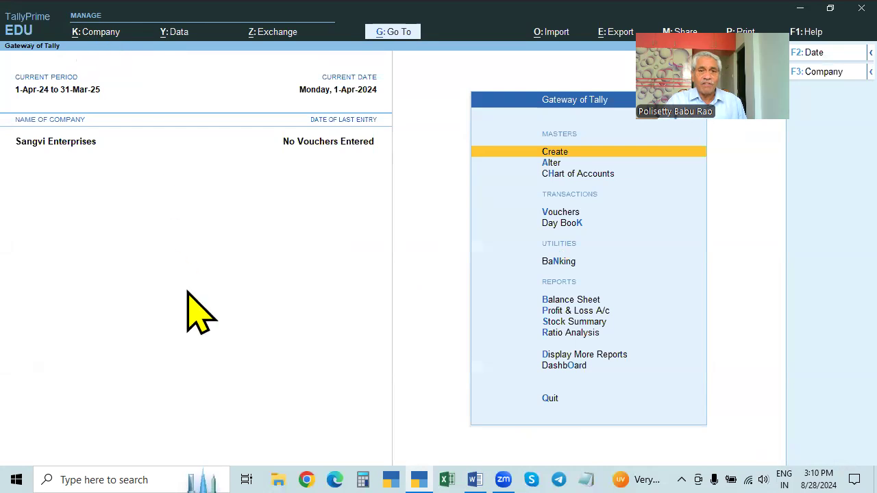
- View the blank company creation form and the alteration form of Sangvi Enterprises, leaving both without entering anything
{"action": "left_click", "coordinate": [94, 33]}
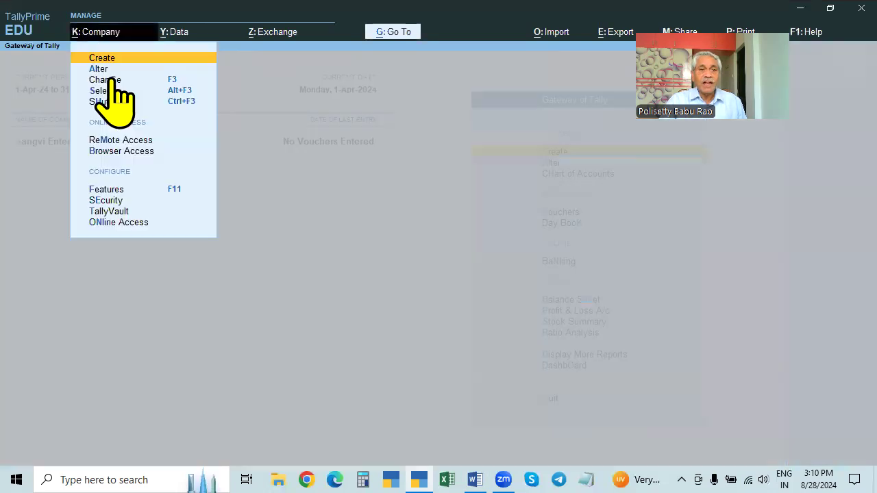
{"action": "left_click", "coordinate": [103, 58]}
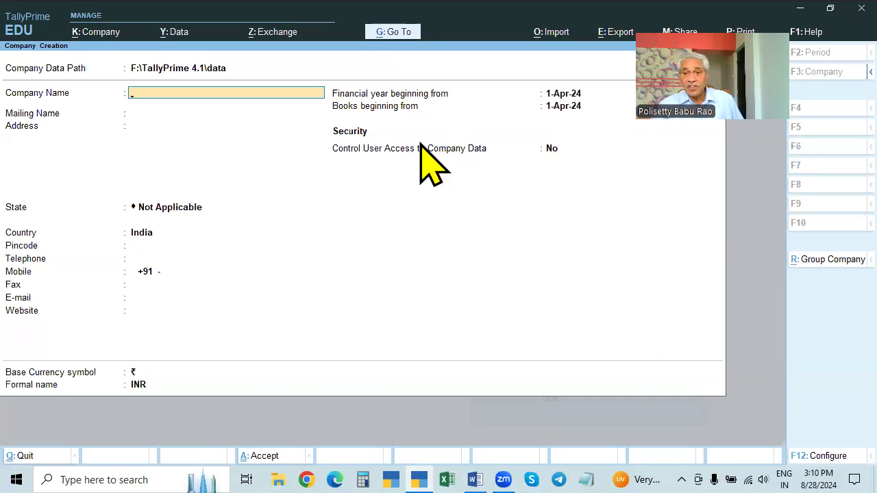
{"action": "key", "text": "Escape"}
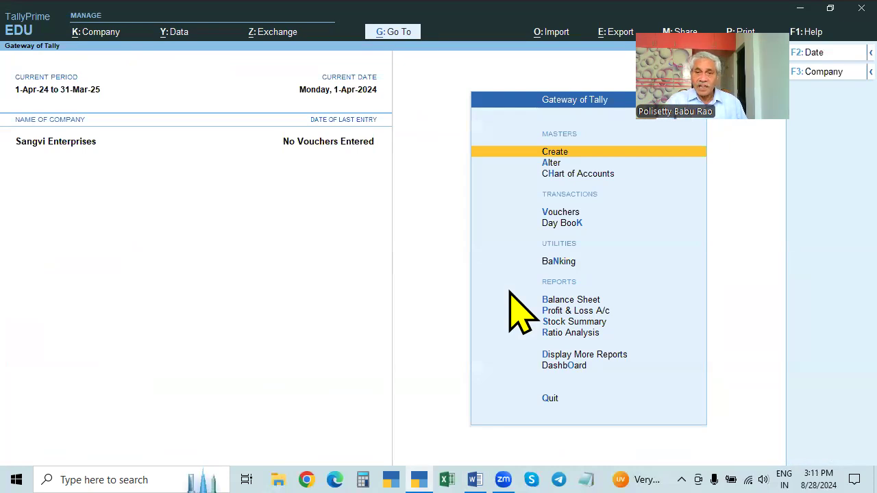
{"action": "left_click", "coordinate": [98, 33]}
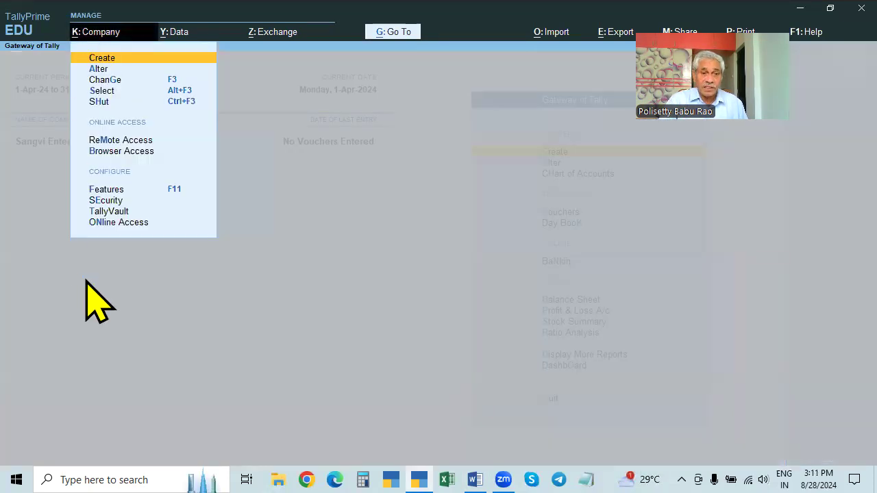
{"action": "key", "text": "Escape"}
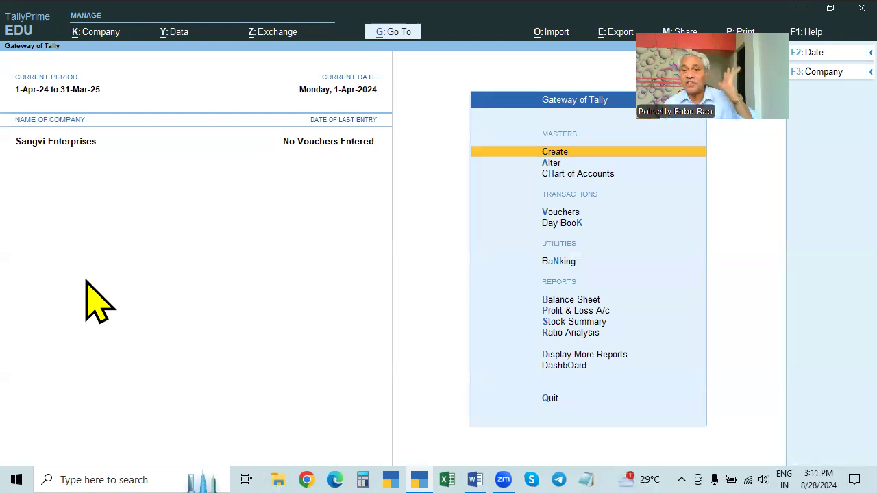
{"action": "left_click", "coordinate": [105, 36]}
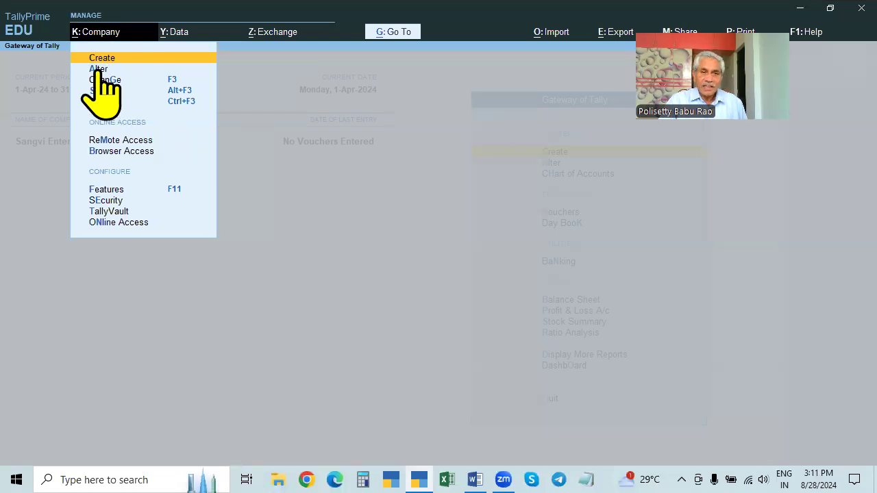
{"action": "left_click", "coordinate": [98, 69]}
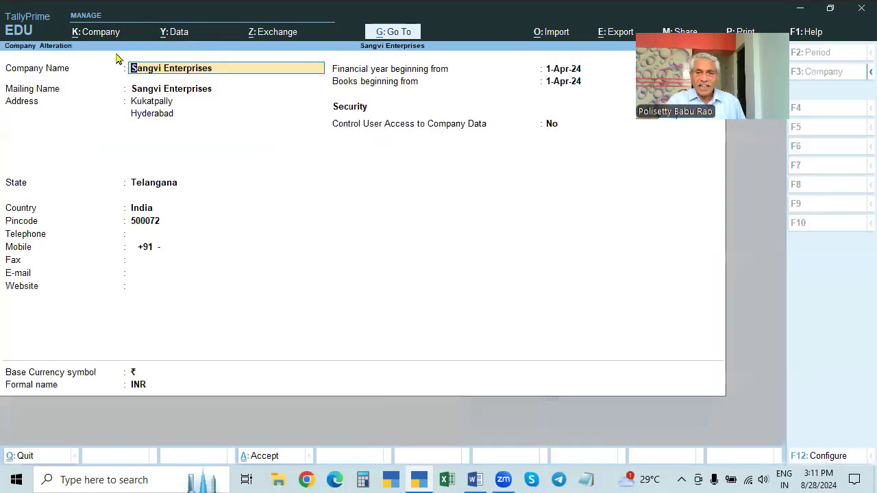
{"action": "key", "text": "Escape"}
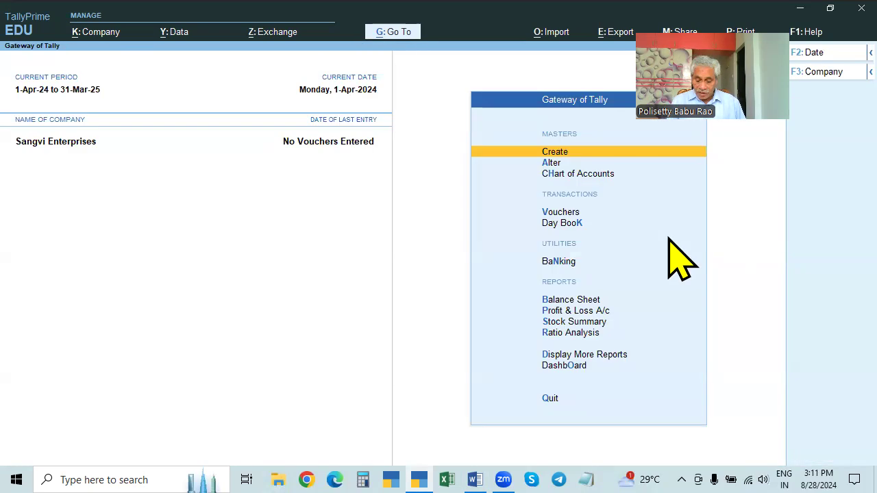
- Enable Goods and Services Tax in the company features, keeping registration type Regular and Assessee of Other Territory at No
{"action": "key", "text": "F11"}
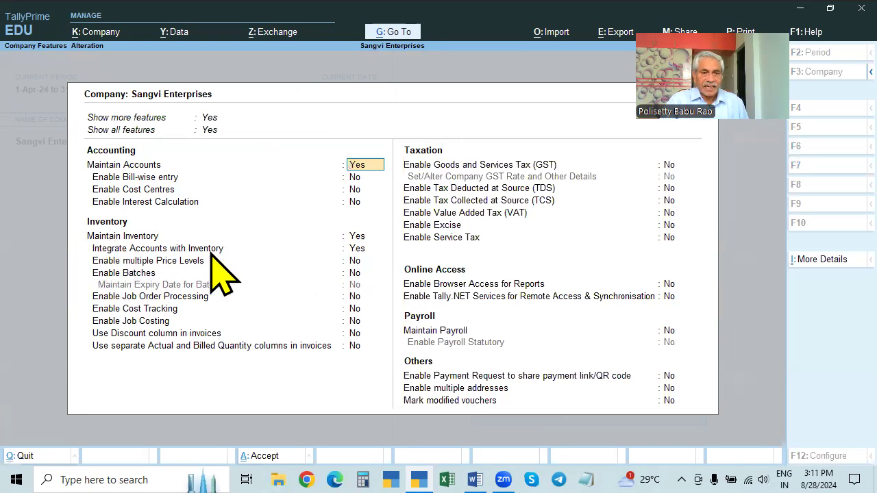
{"action": "left_click", "coordinate": [359, 249]}
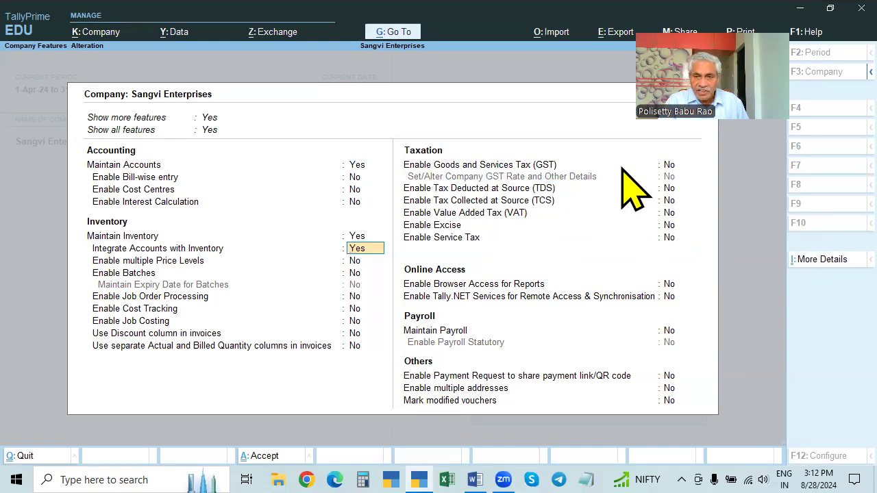
{"action": "left_click", "coordinate": [669, 168]}
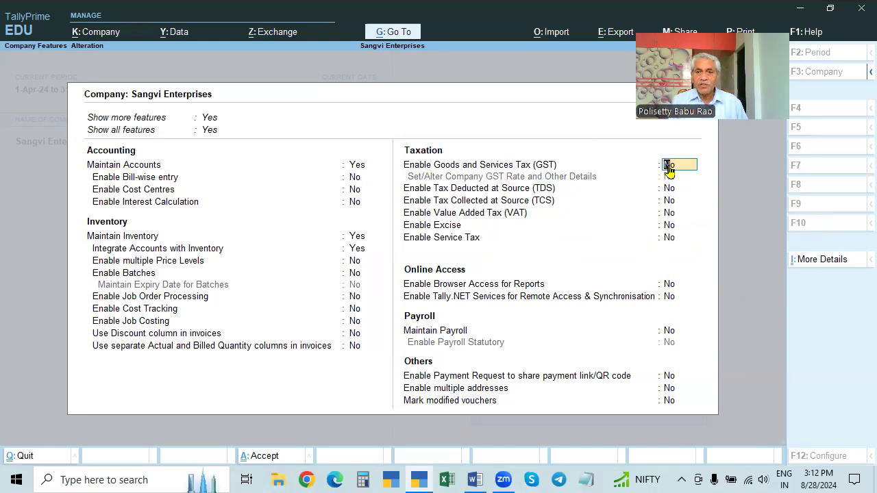
{"action": "key", "text": "y"}
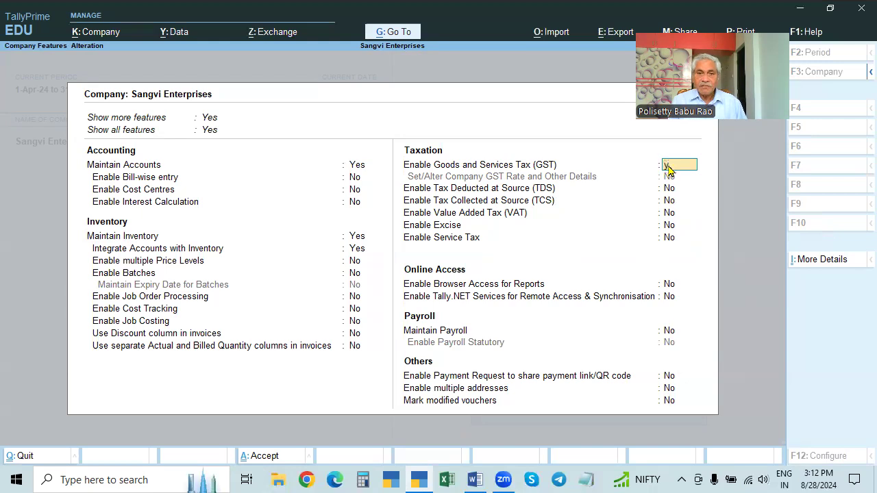
{"action": "key", "text": "Return"}
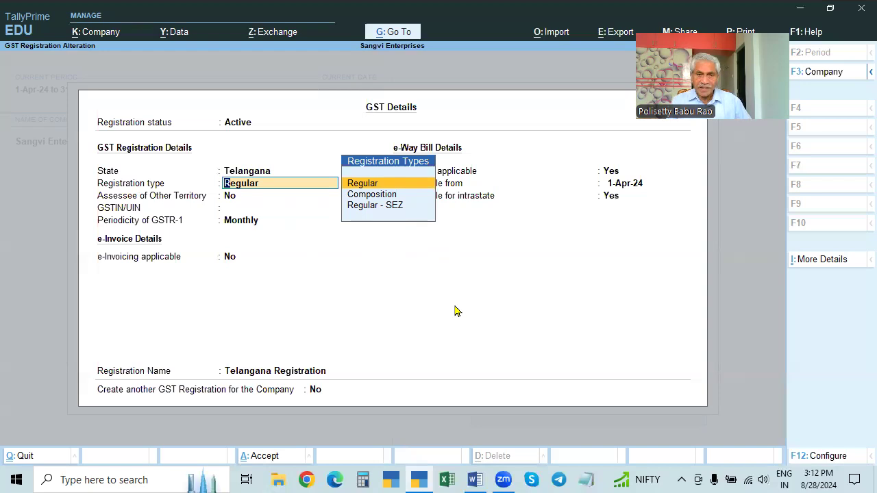
{"action": "key", "text": "Return"}
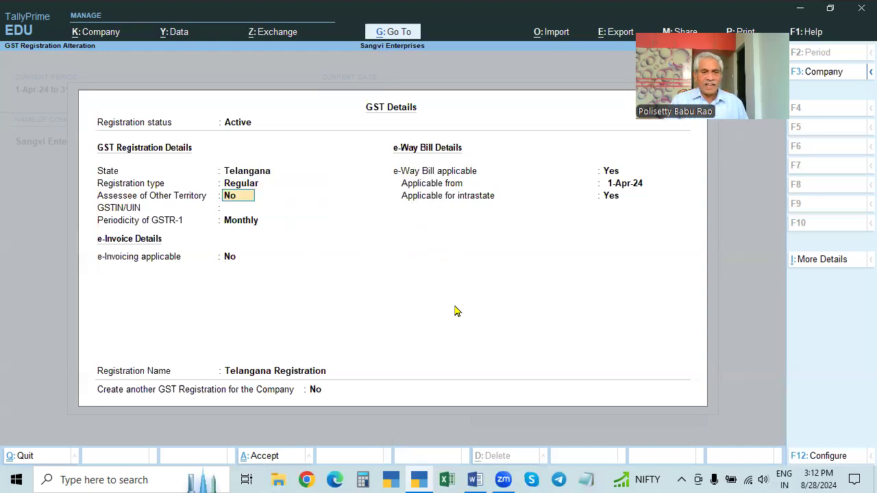
{"action": "key", "text": "Return"}
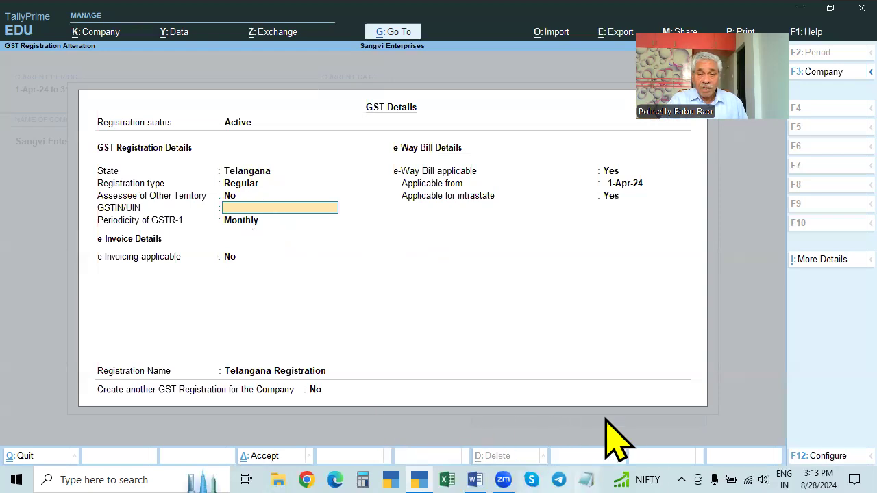
- Open the text file TIN NOs from the Desktop in Notepad
{"action": "left_click", "coordinate": [586, 480]}
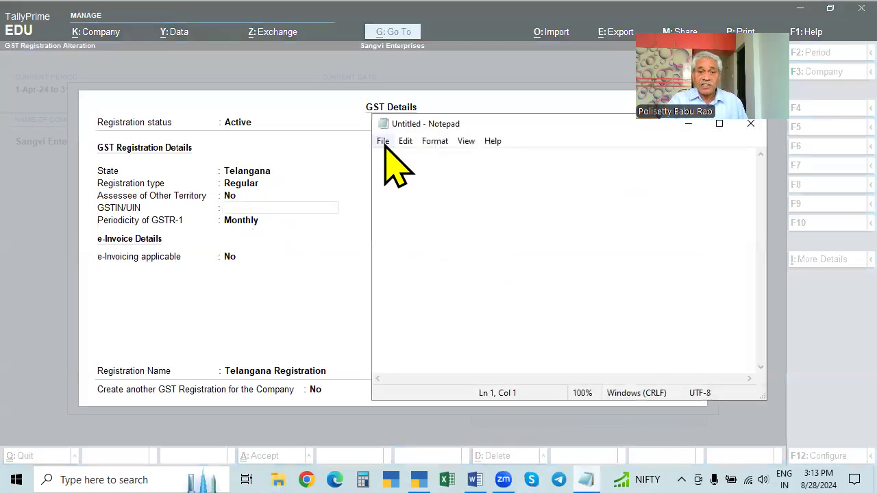
{"action": "left_click", "coordinate": [383, 141]}
{"action": "left_click", "coordinate": [405, 188]}
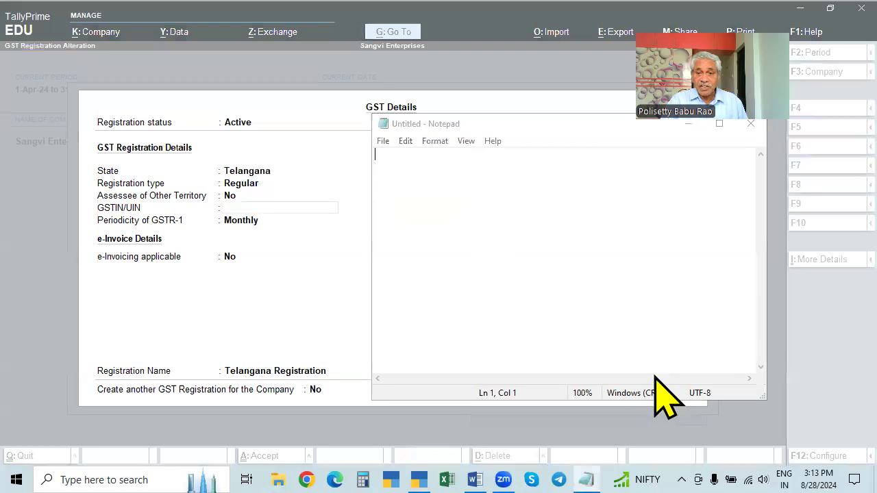
{"action": "left_click", "coordinate": [529, 366]}
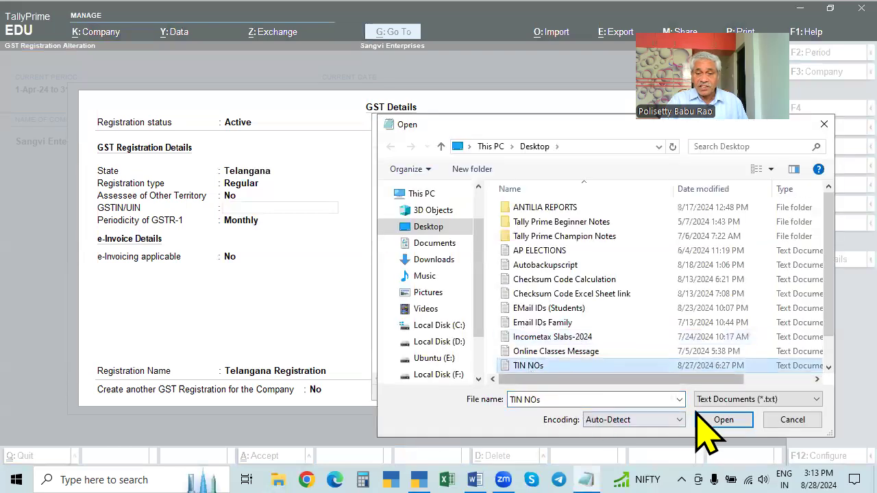
{"action": "left_click", "coordinate": [721, 416]}
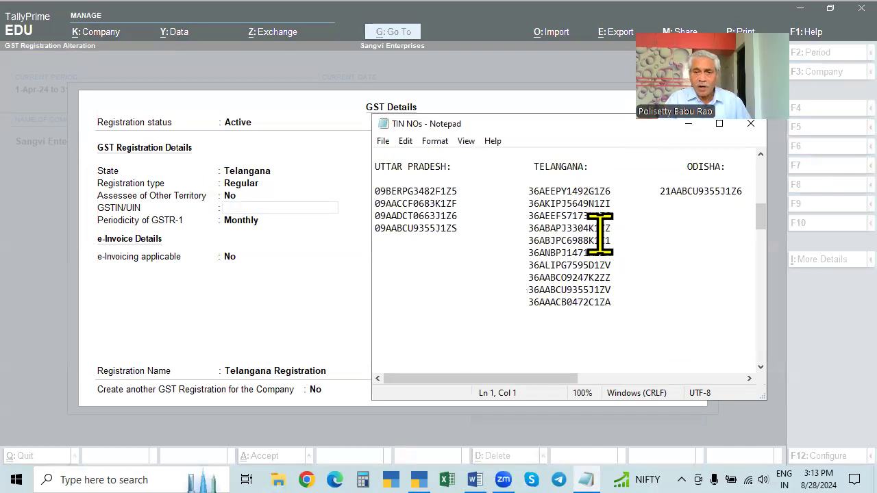
- Copy the third GSTIN listed under Telangana and paste it as the company's GSTIN/UIN in the TallyPrime GST details
{"action": "left_click", "coordinate": [568, 215]}
{"action": "double_click", "coordinate": [567, 215]}
{"action": "key", "text": "ctrl+c"}
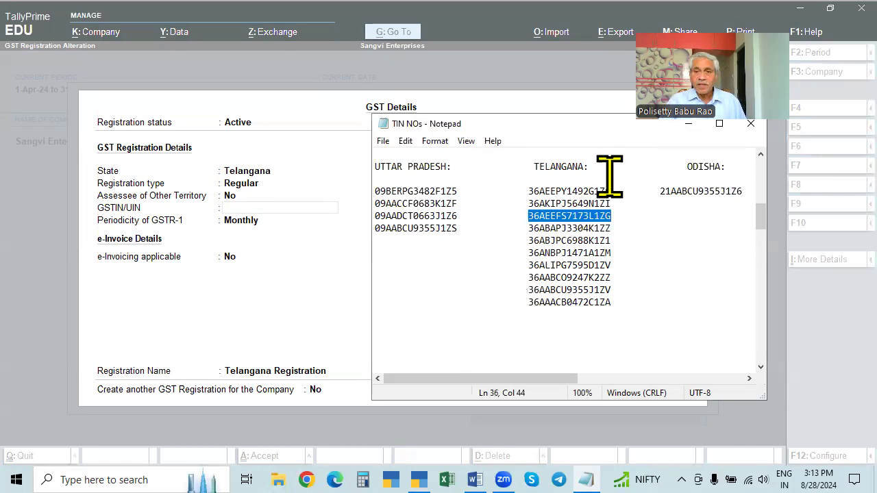
{"action": "left_click_drag", "start_coordinate": [599, 128], "coordinate": [598, 151]}
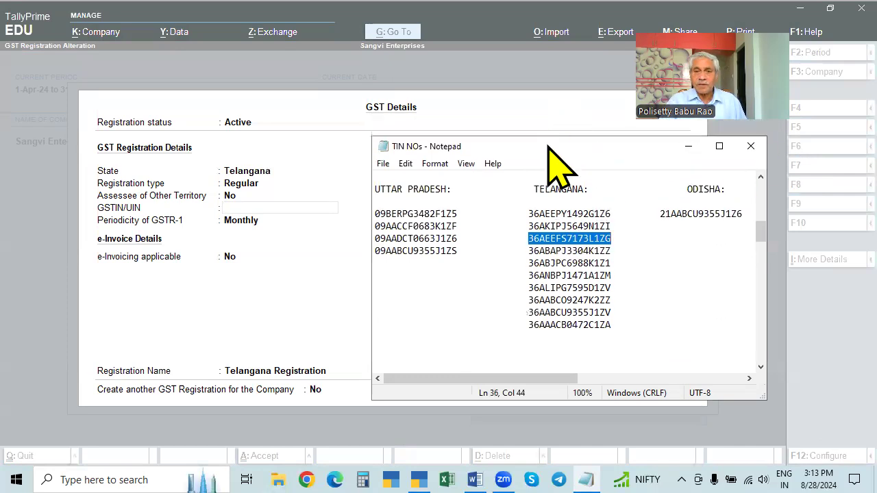
{"action": "left_click", "coordinate": [688, 146]}
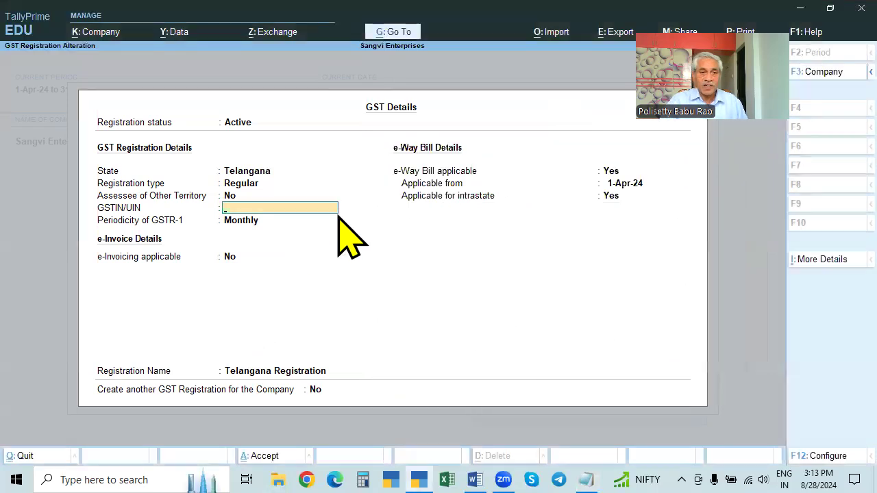
{"action": "key", "text": "ctrl+v"}
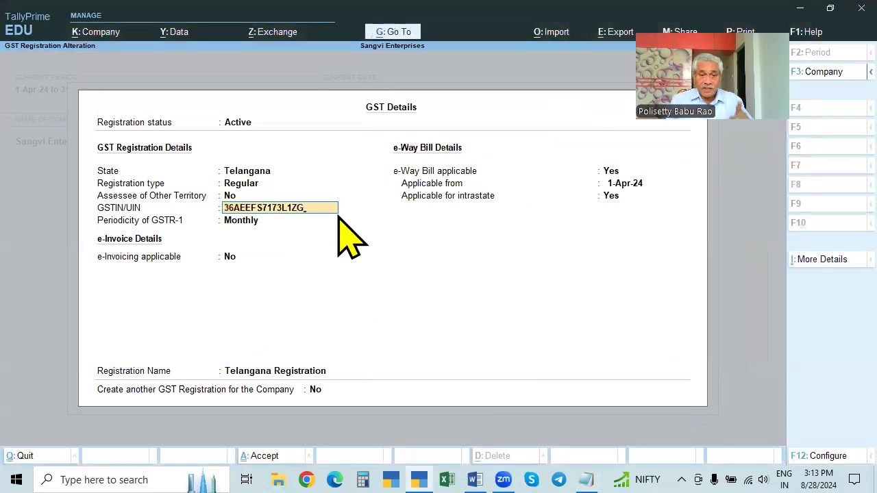
{"action": "key", "text": "Return"}
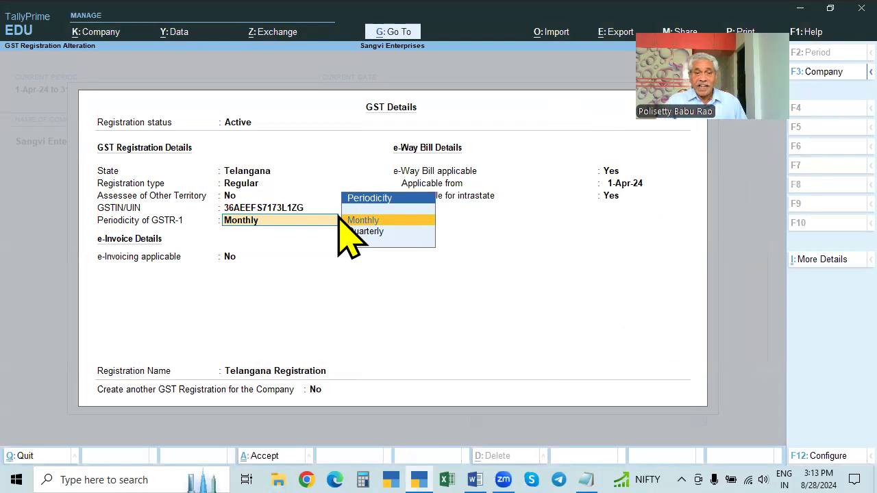
- Try an altered GSTIN/UIN with its final character replaced by 5
{"action": "left_click", "coordinate": [285, 206]}
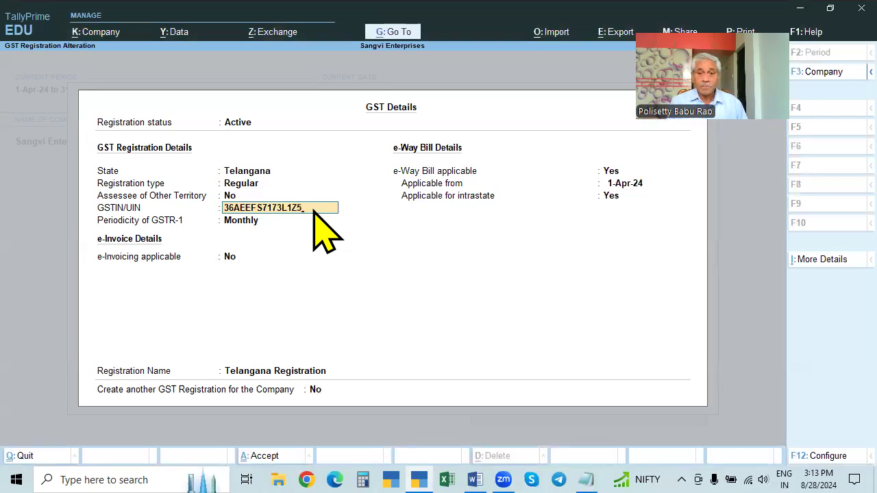
{"action": "key", "text": "Return"}
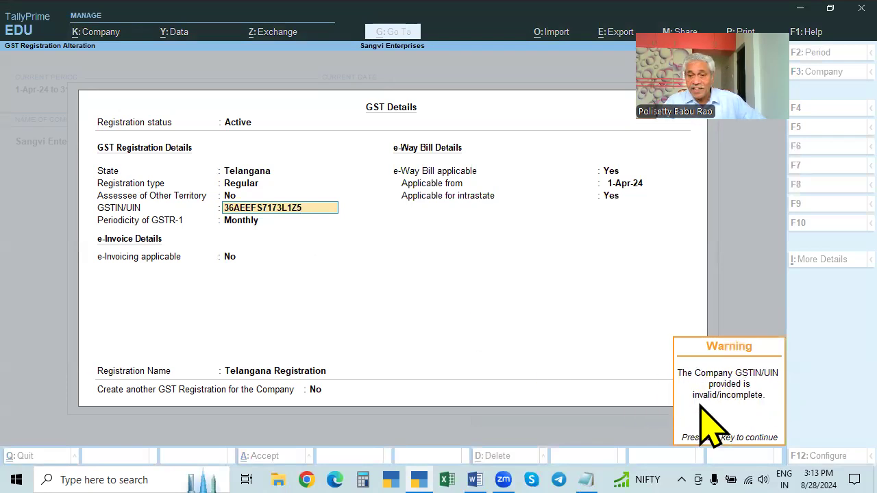
{"action": "key", "text": "Return"}
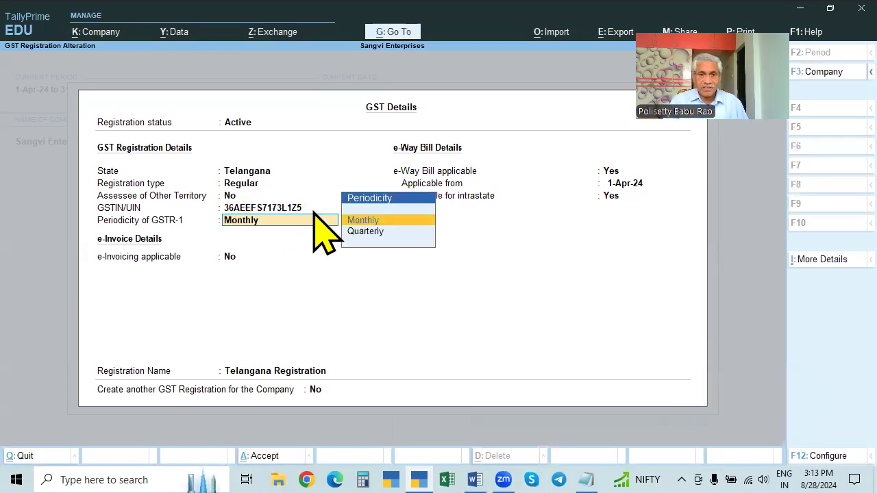
- Restore the final character of the company's GSTIN/UIN to G
{"action": "left_click", "coordinate": [266, 210]}
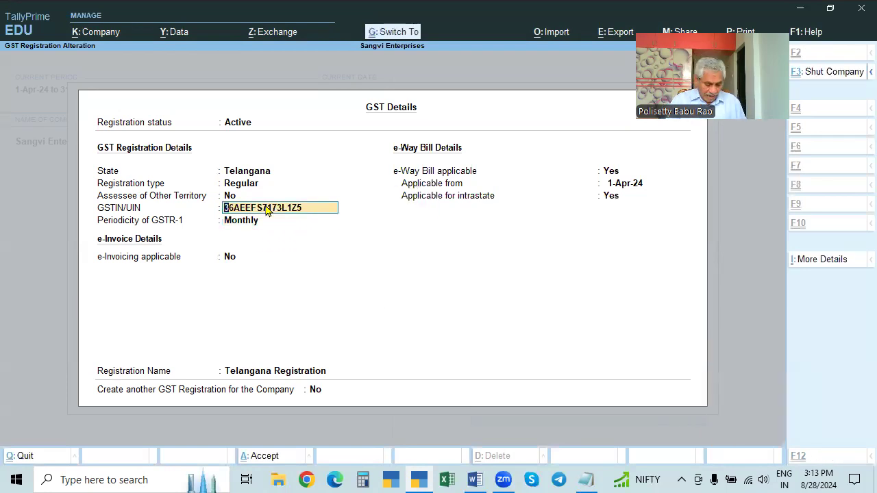
{"action": "key", "text": "BackSpace"}
{"action": "type", "text": "G"}
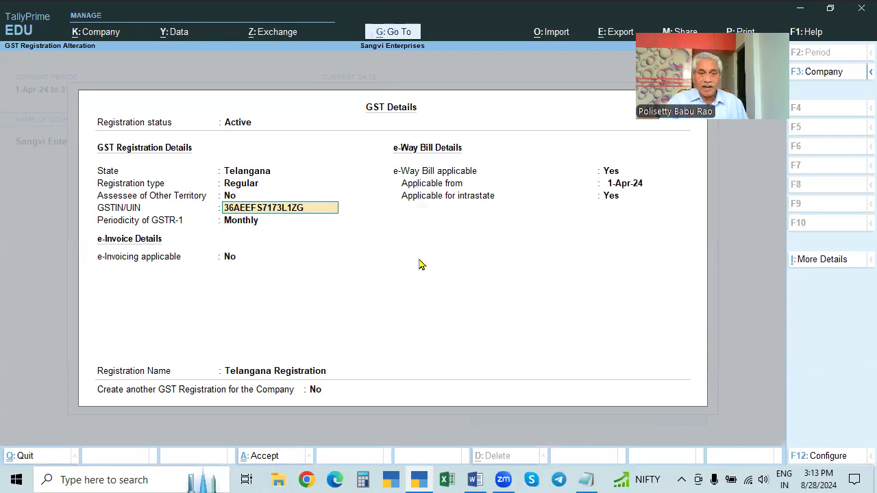
{"action": "key", "text": "Return"}
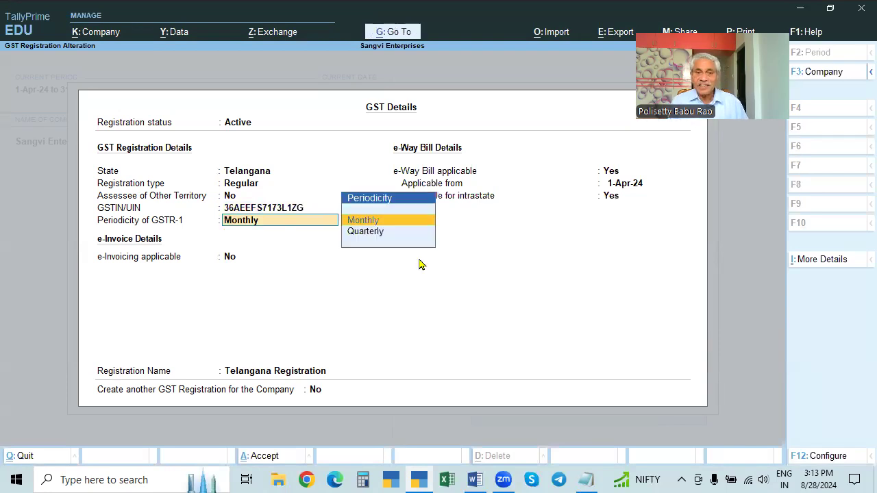
- Confirm Monthly as the periodicity of GSTR-1 in the company's GST details
{"action": "key", "text": "Return"}
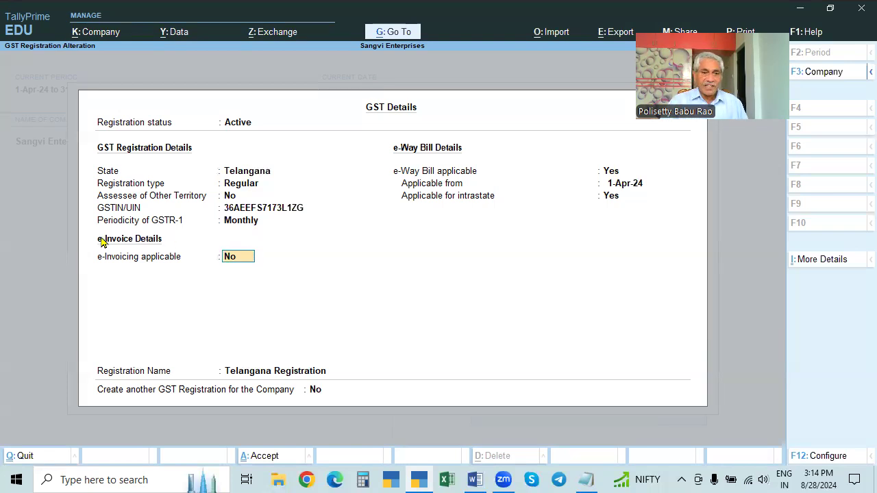
{"action": "key", "text": "BackSpace"}
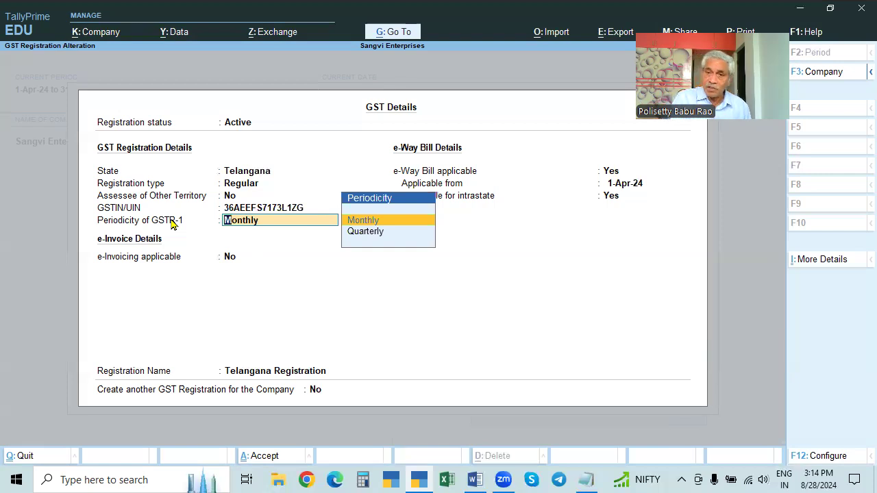
{"action": "key", "text": "Return"}
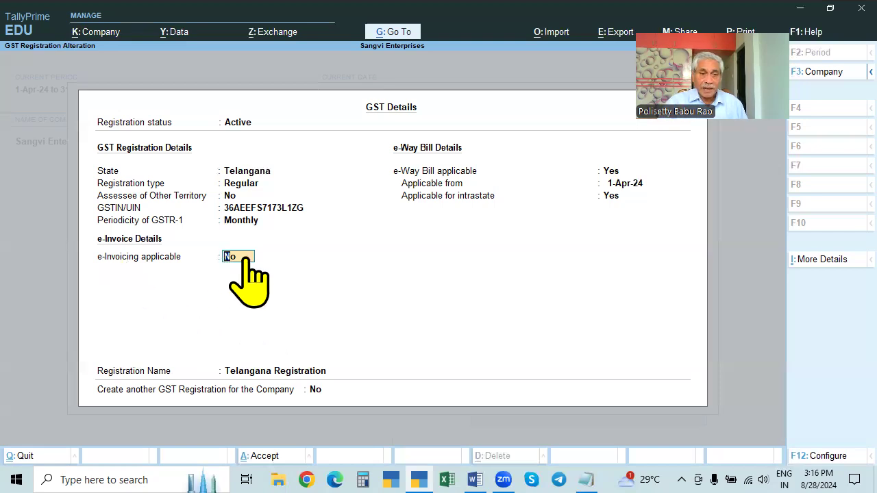
- Try enabling e-invoicing applicable from 1-Apr-24, clearing the partly entered place for the invoice bill
{"action": "key", "text": "y"}
{"action": "key", "text": "Return"}
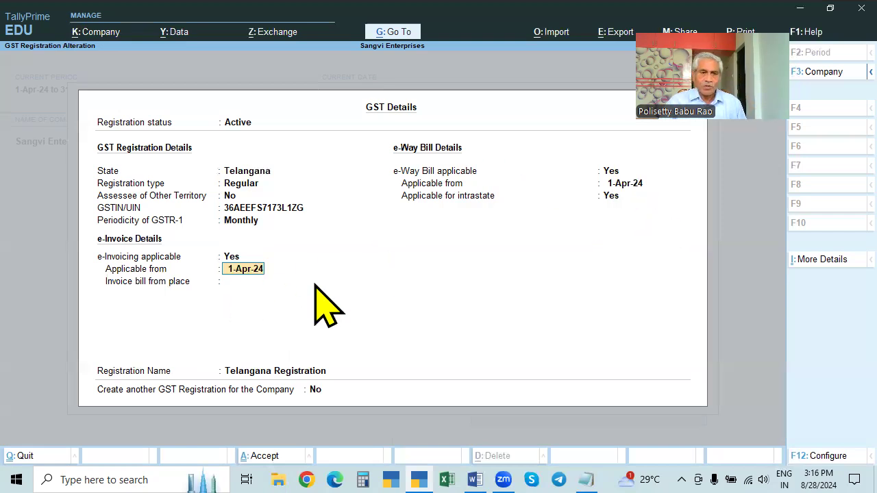
{"action": "key", "text": "Return"}
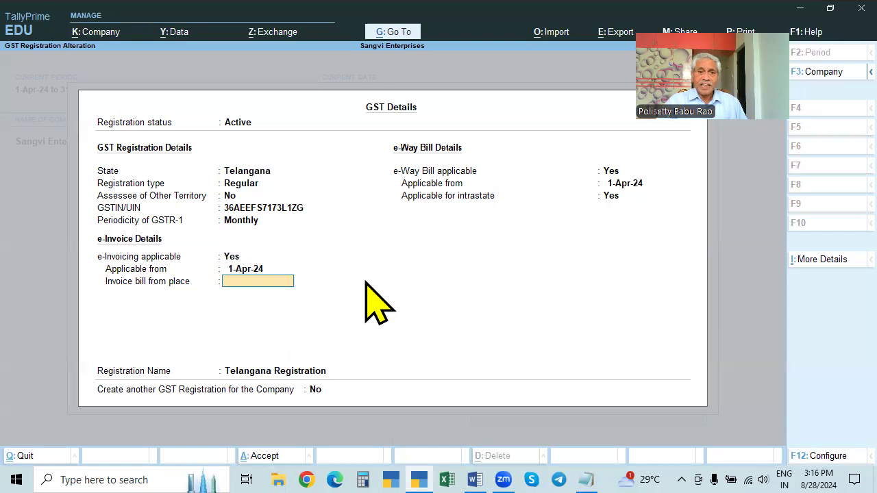
{"action": "type", "text": "T"}
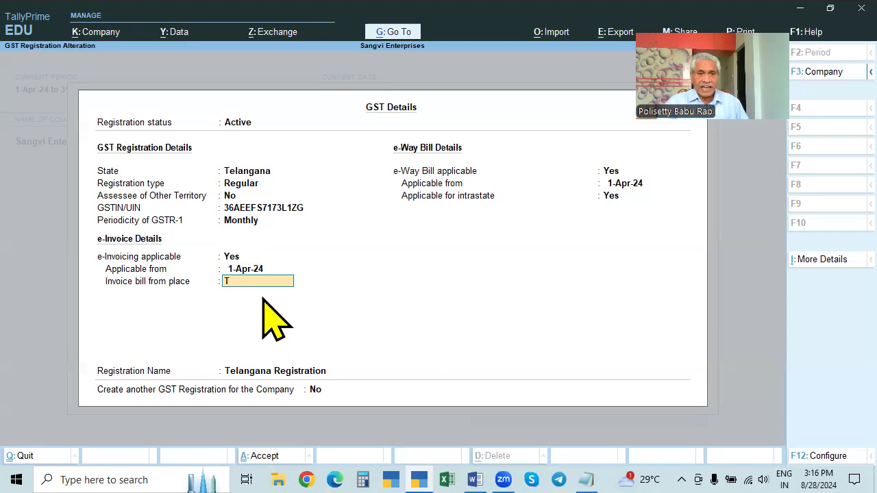
{"action": "key", "text": "BackSpace"}
{"action": "key", "text": "BackSpace"}
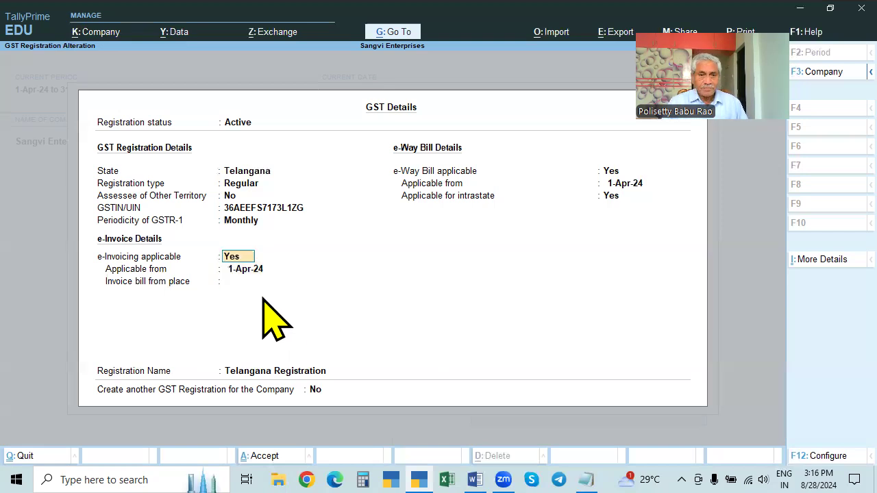
- Set e-Invoicing applicable to No in the e-Invoice details
{"action": "type", "text": "n"}
{"action": "key", "text": "Return"}
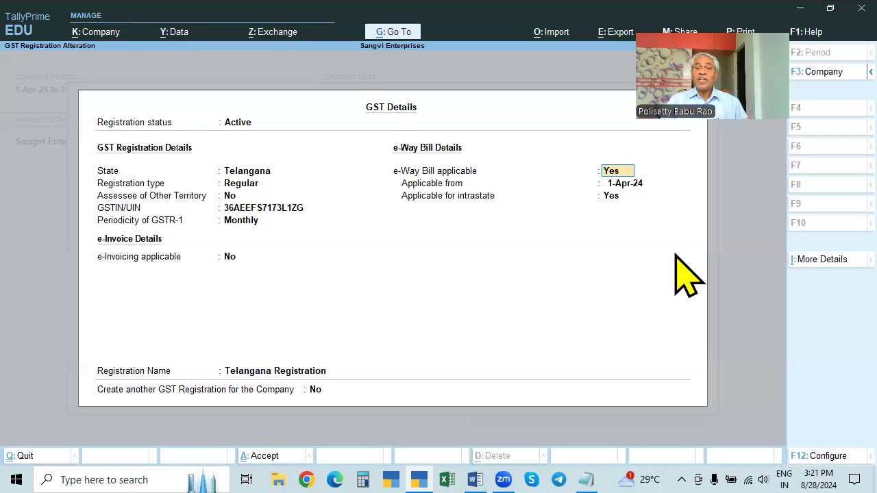
{"action": "key", "text": "BackSpace"}
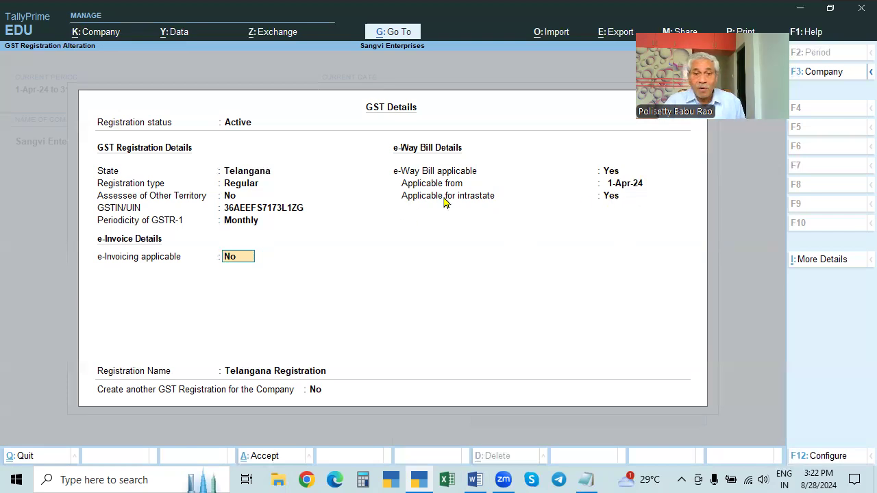
- Confirm the e-Way Bill as applicable from 1-Apr-24 and for intrastate, and save the GST registration details
{"action": "left_click", "coordinate": [609, 199]}
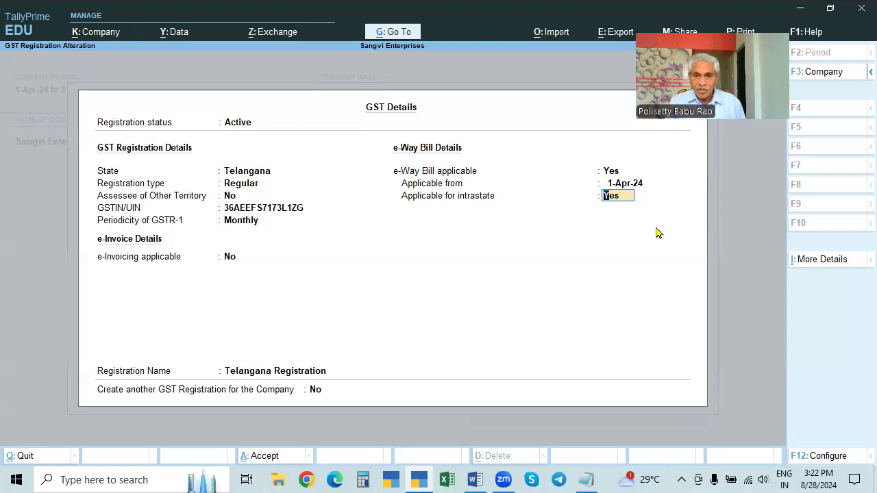
{"action": "left_click", "coordinate": [612, 172]}
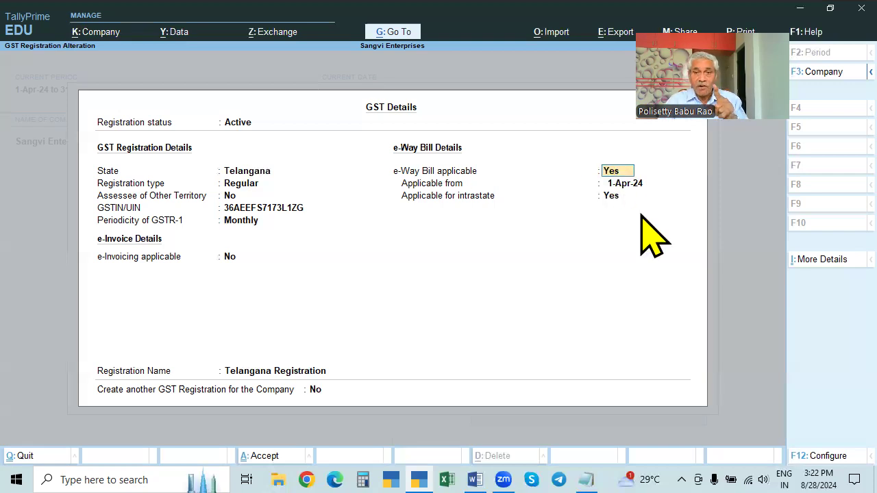
{"action": "key", "text": "Return"}
{"action": "key", "text": "Return"}
{"action": "key", "text": "Return"}
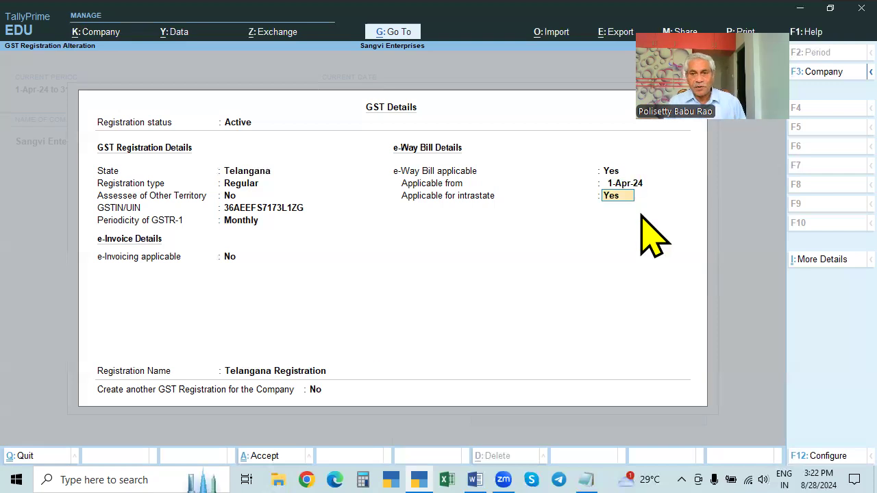
{"action": "key", "text": "Return"}
{"action": "key", "text": "Return"}
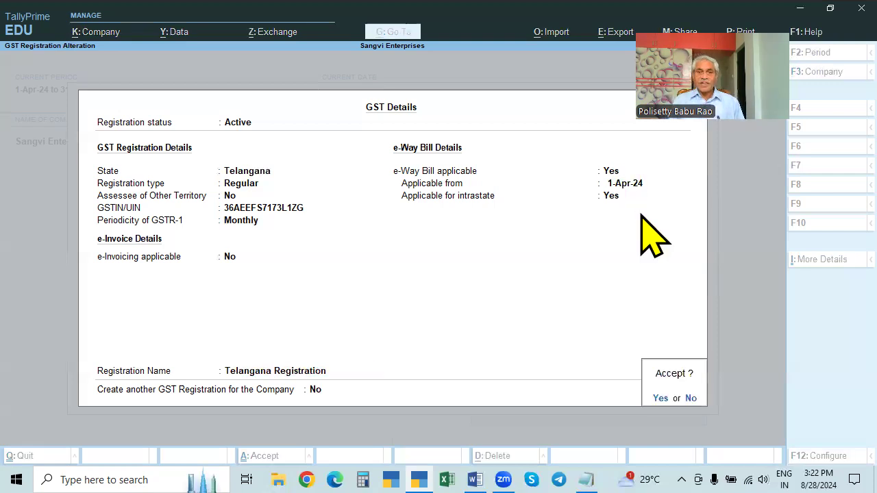
{"action": "key", "text": "Return"}
- Reopen the company's GST registration details and save them again
{"action": "left_click", "coordinate": [669, 168]}
{"action": "left_click", "coordinate": [673, 170]}
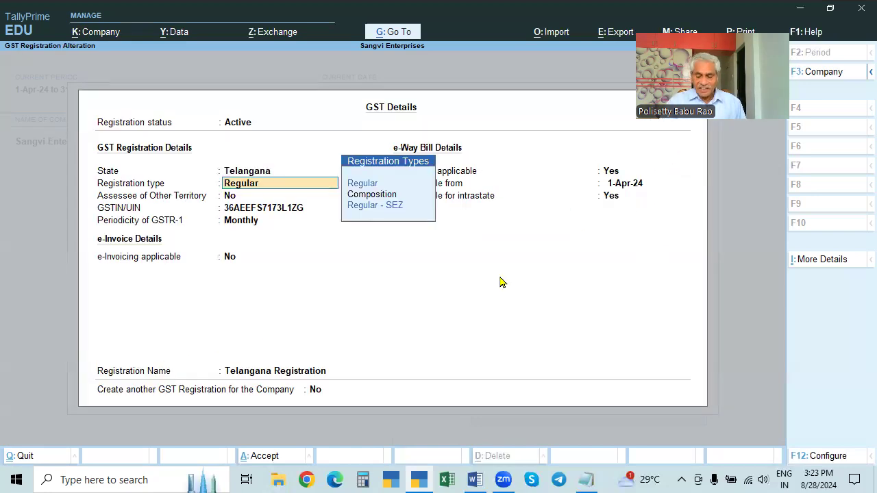
{"action": "key", "text": "ctrl+a"}
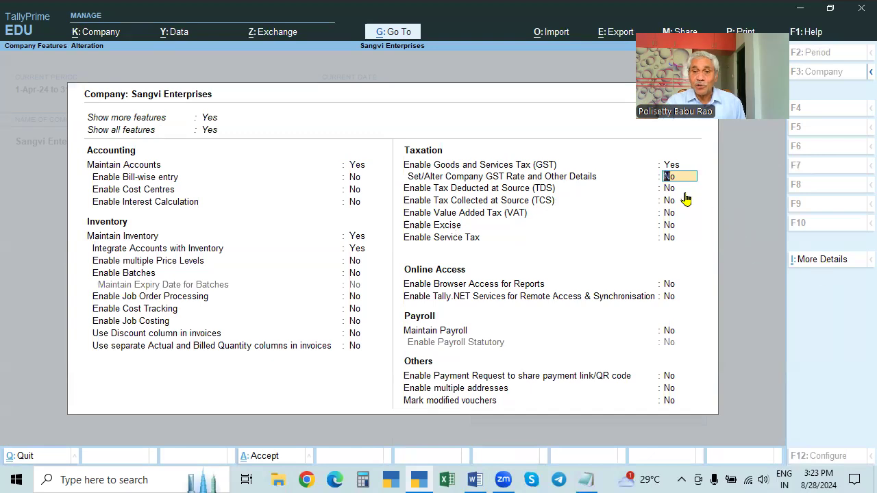
- Enable setting the company GST rate and other details, and leave HSN/SAC Details as Not Defined
{"action": "type", "text": "y"}
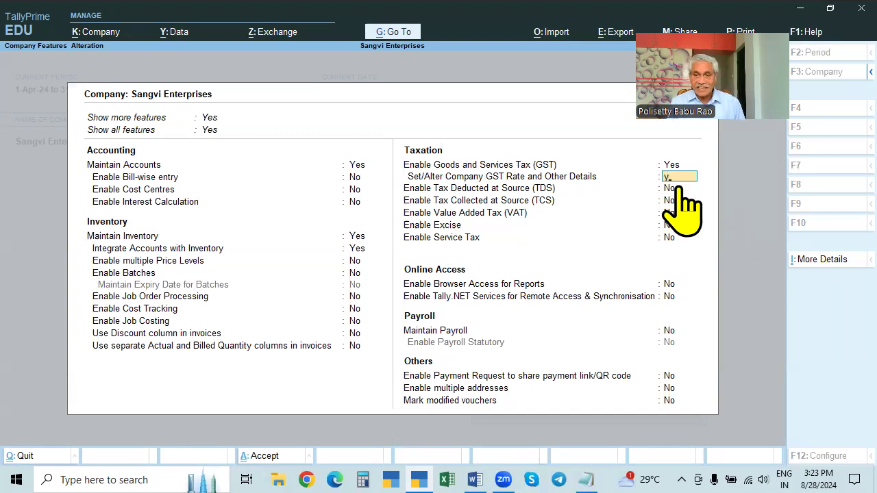
{"action": "key", "text": "Return"}
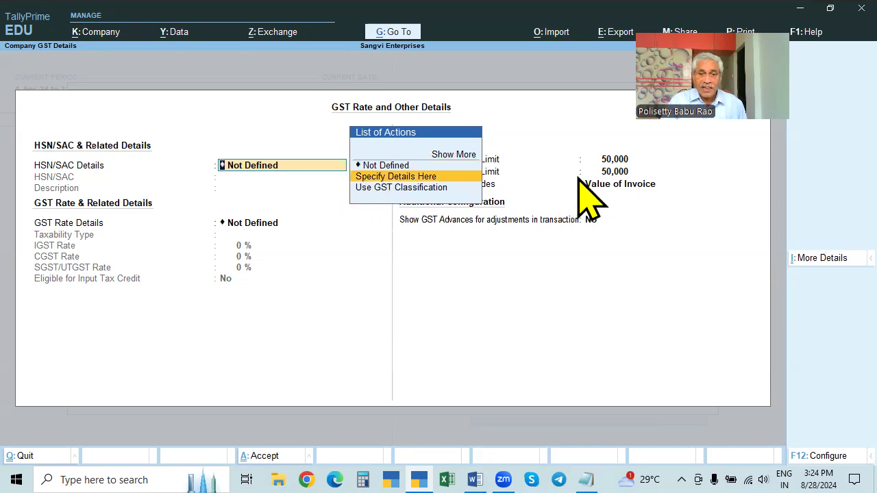
{"action": "key", "text": "Return"}
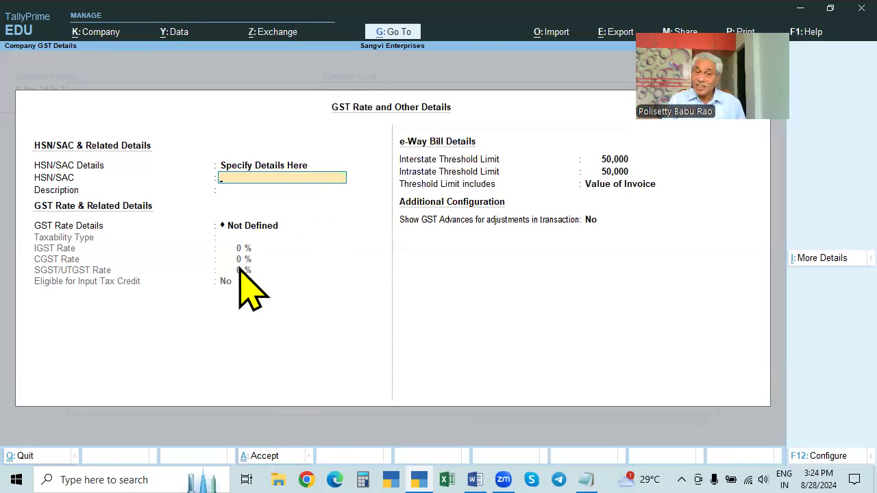
{"action": "left_click", "coordinate": [281, 166]}
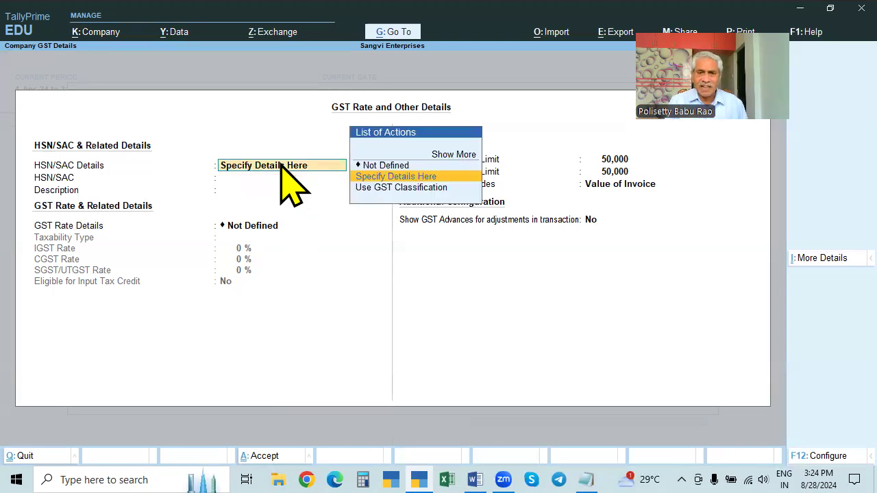
{"action": "key", "text": "Up"}
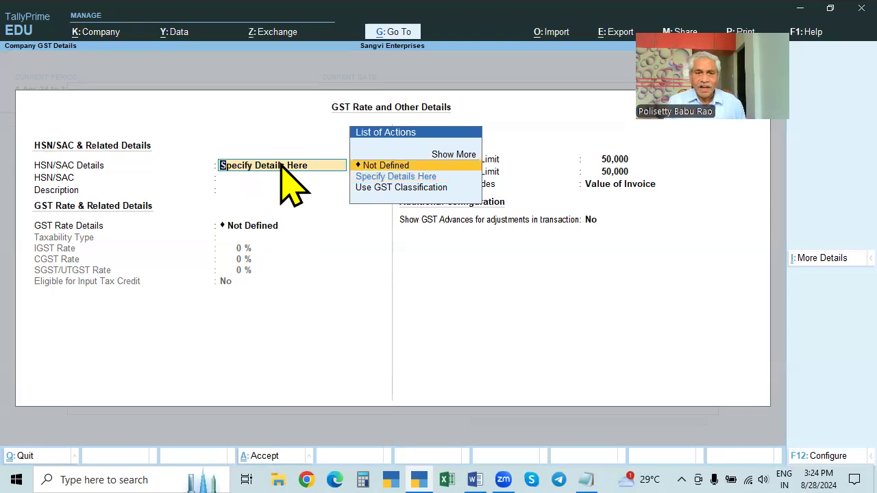
{"action": "key", "text": "Return"}
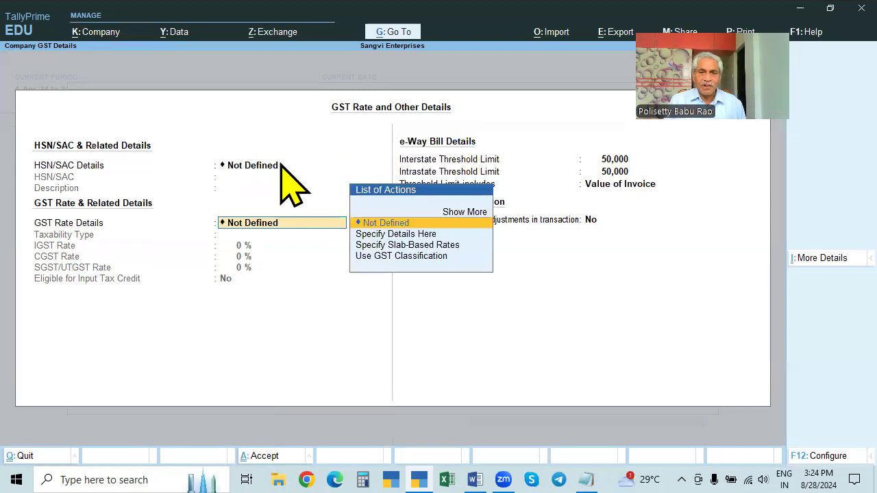
- Try Specify Details Here for the GST Rate Details and return the field to Not Defined
{"action": "left_click", "coordinate": [377, 239]}
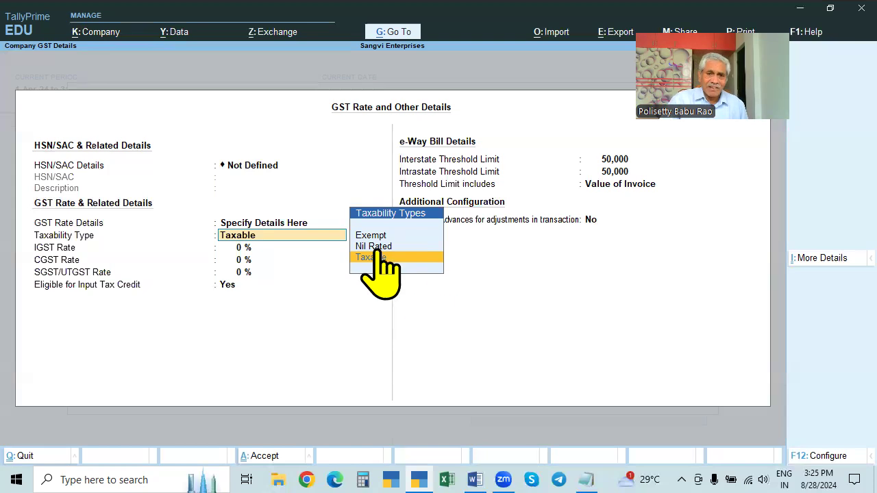
{"action": "key", "text": "BackSpace"}
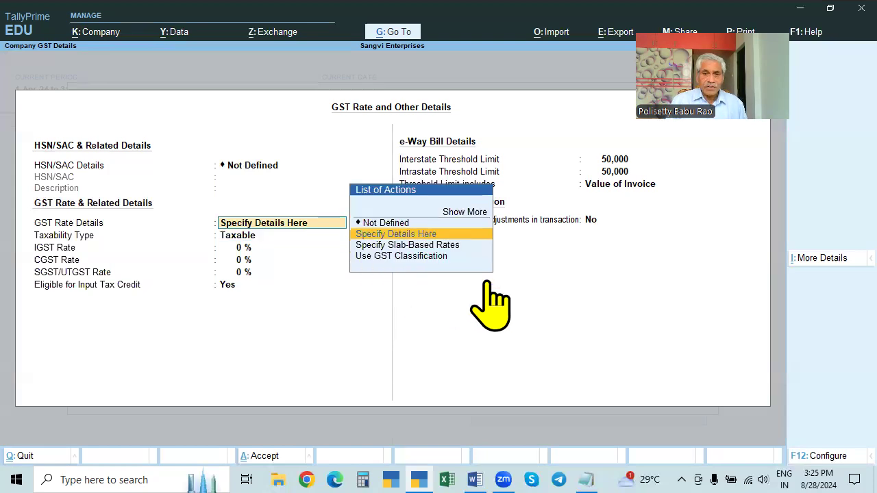
{"action": "key", "text": "Up"}
{"action": "key", "text": "Return"}
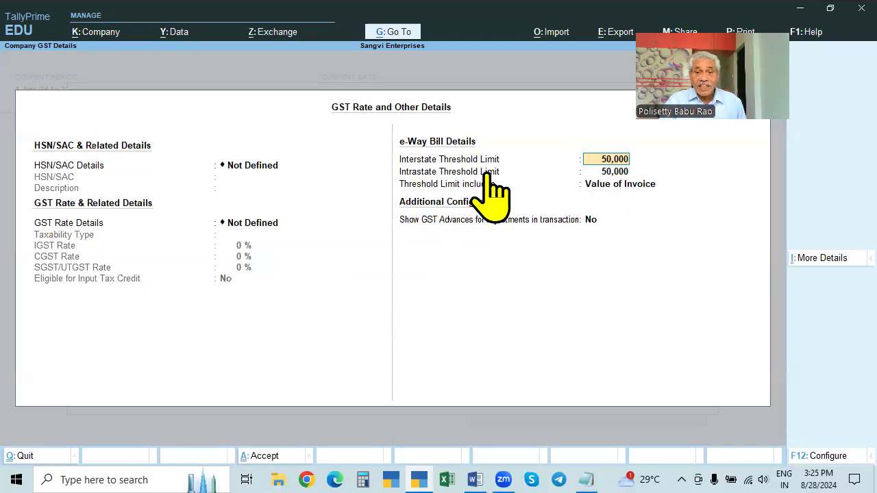
- Set the e-Way Bill intrastate threshold limit to 1,00,000, leaving the interstate limit as it is
{"action": "key", "text": "Return"}
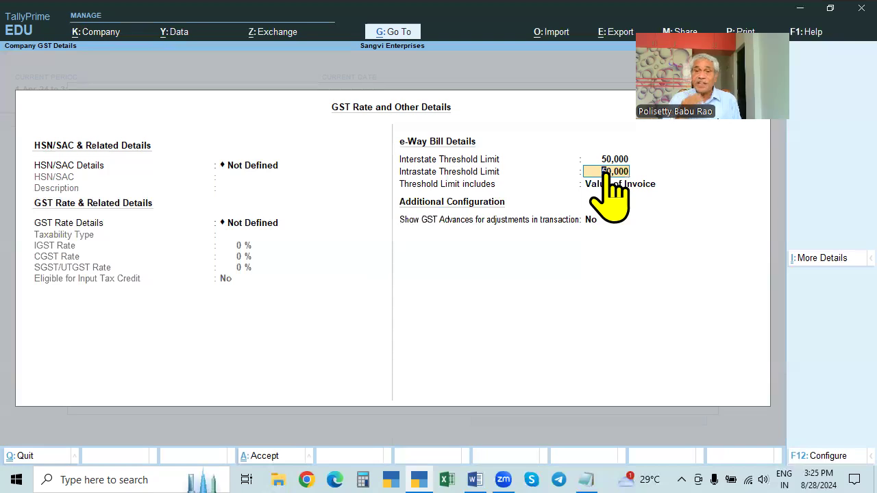
{"action": "type", "text": "1,00,000"}
{"action": "key", "text": "Return"}
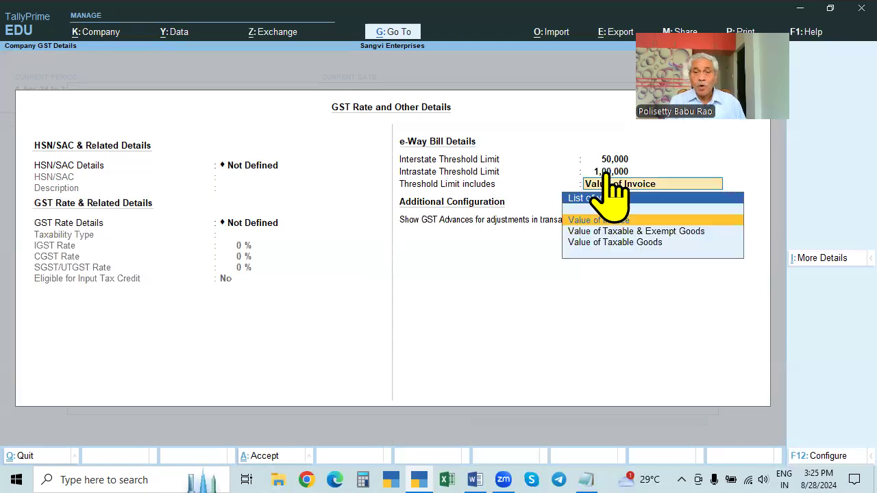
- Set the e-Way Bill intrastate threshold limit to 50,000
{"action": "left_click", "coordinate": [607, 174]}
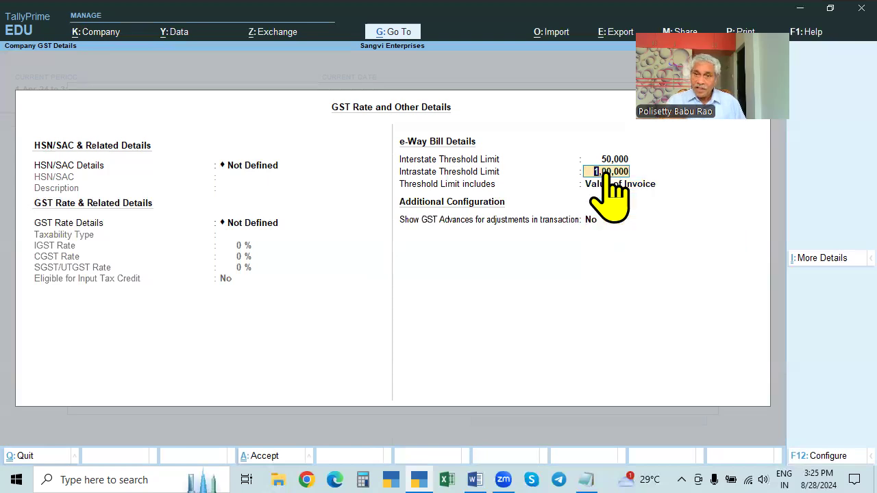
{"action": "key", "text": "BackSpace"}
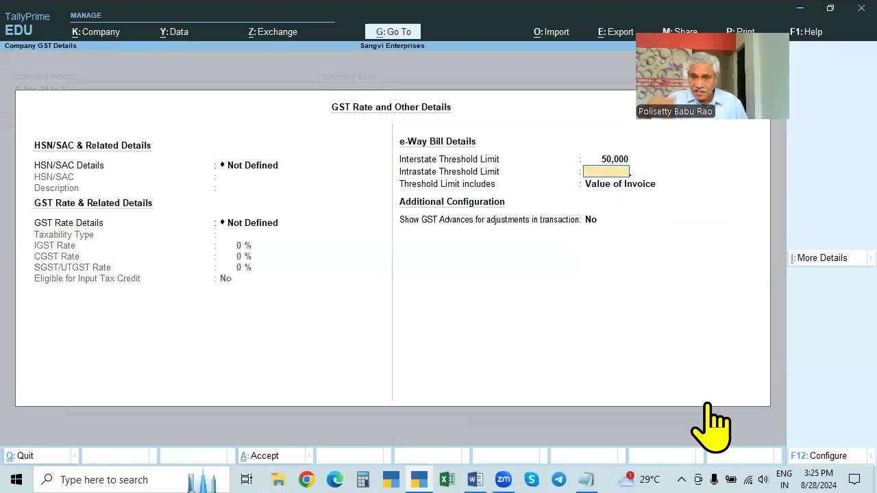
{"action": "key", "text": "Return"}
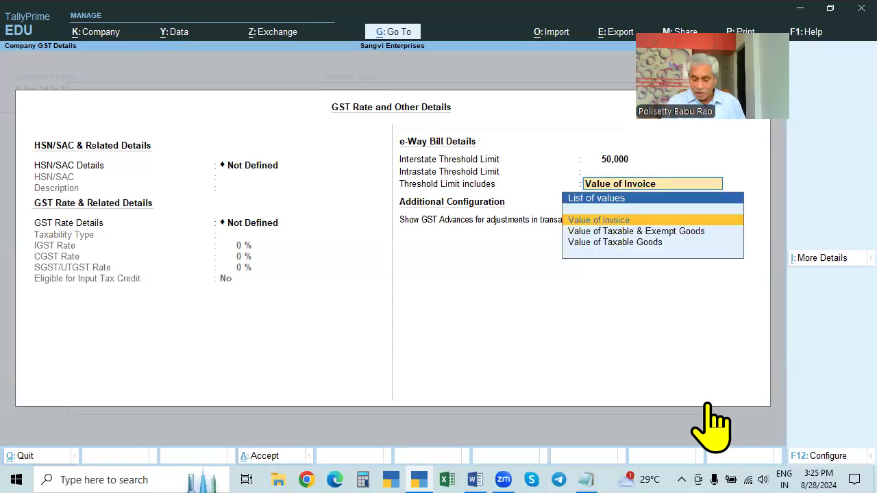
{"action": "key", "text": "BackSpace"}
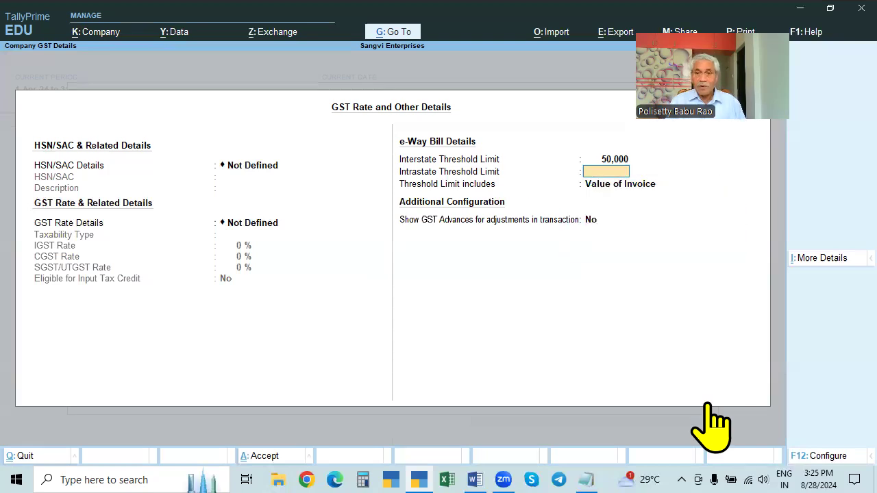
{"action": "type", "text": "50000"}
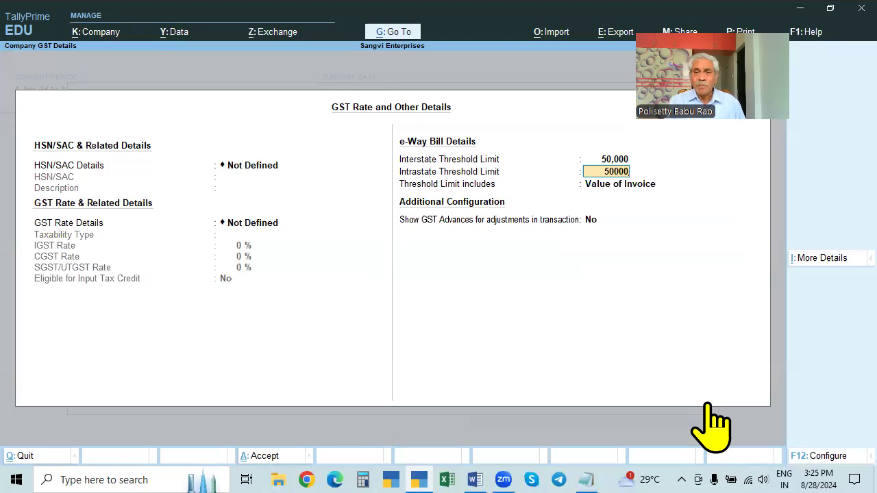
{"action": "key", "text": "Return"}
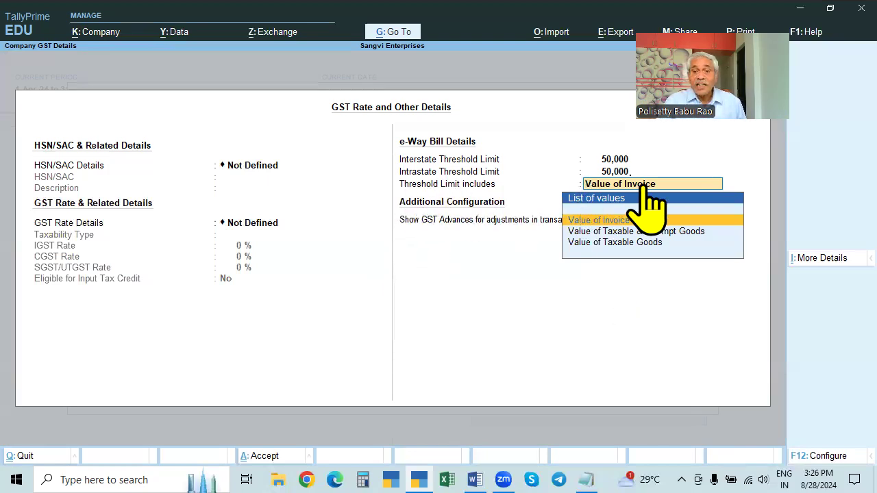
- Confirm Value of Invoice for the threshold limit and No for showing GST advances, saving the GST rate details
{"action": "key", "text": "Return"}
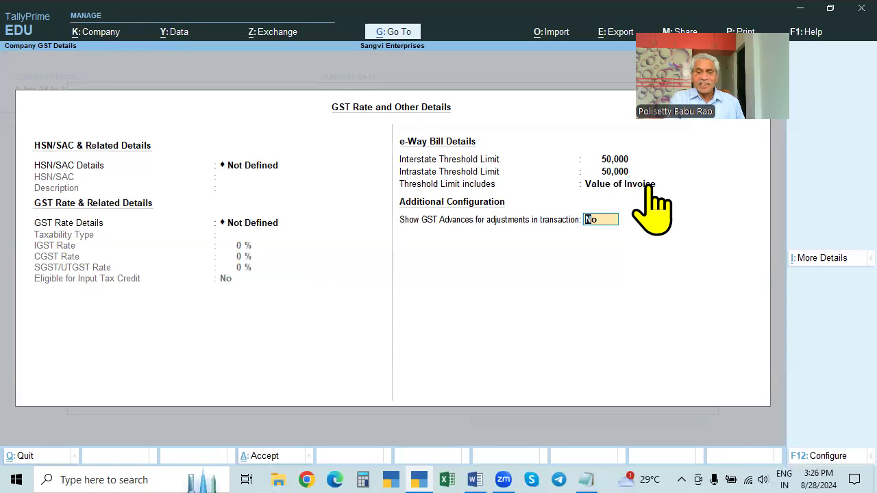
{"action": "key", "text": "Return"}
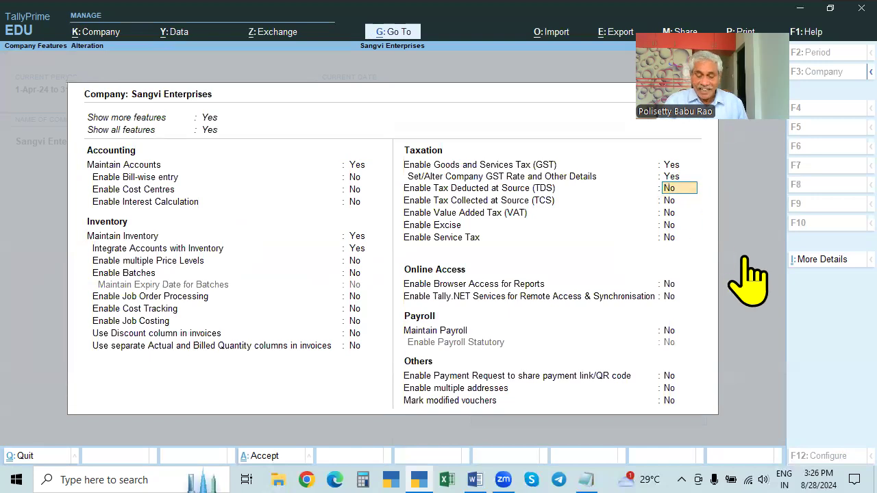
{"action": "key", "text": "ctrl"}
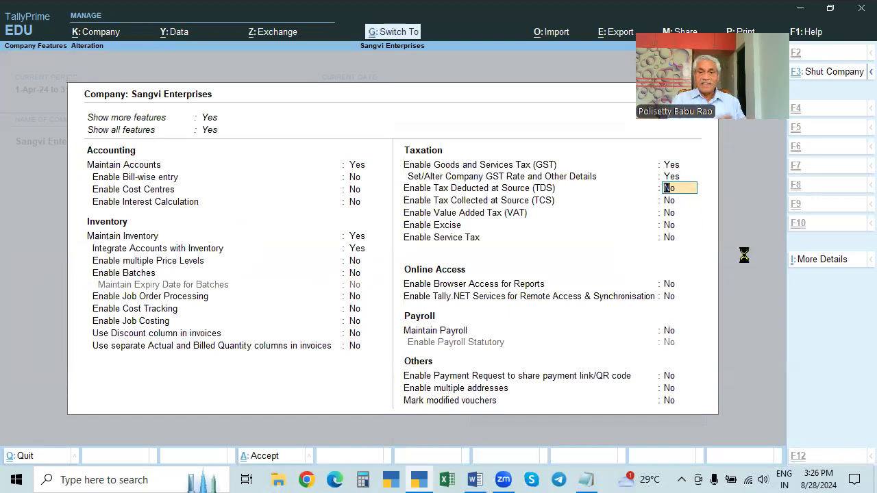
- Save the company features for Sangvi Enterprises and open the list of masters for alteration
{"action": "key", "text": "ctrl+a"}
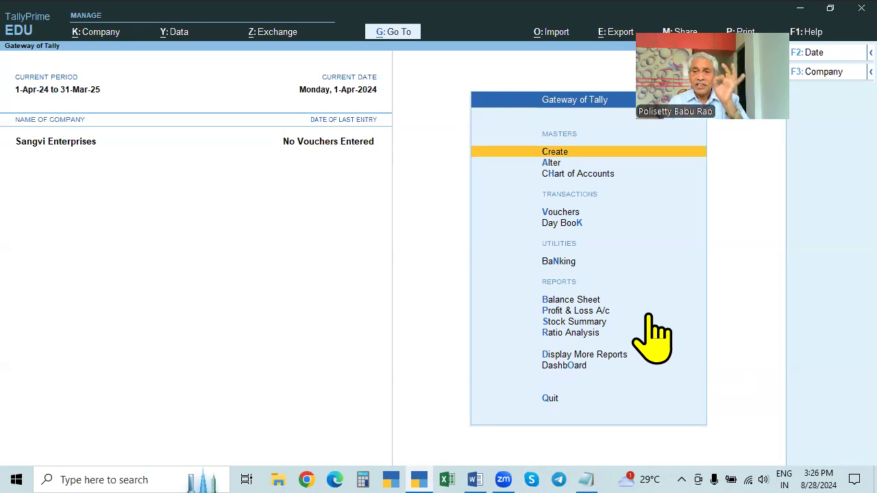
{"action": "left_click", "coordinate": [551, 163]}
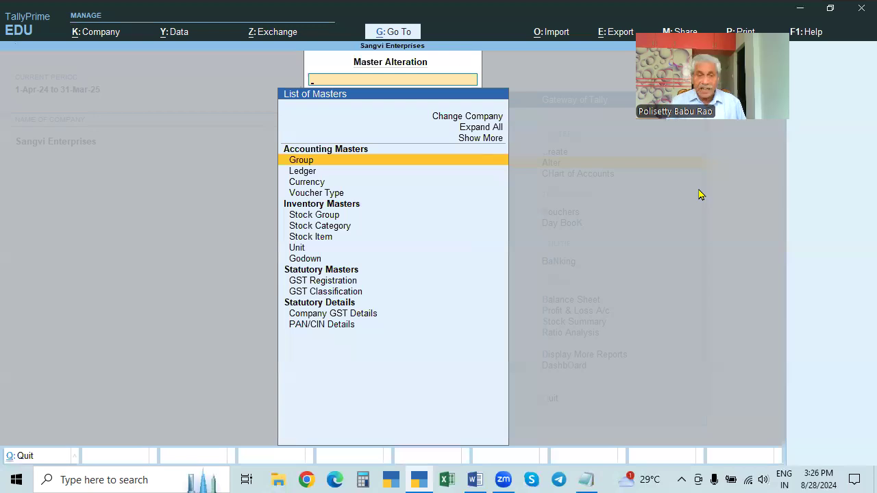
- Review the existing units of measure in master alteration and return to the list of masters
{"action": "key", "text": "Down"}
{"action": "key", "text": "Down"}
{"action": "key", "text": "Down"}
{"action": "key", "text": "Down"}
{"action": "key", "text": "Down"}
{"action": "key", "text": "Down"}
{"action": "key", "text": "Return"}
{"action": "key", "text": "Escape"}
{"action": "key", "text": "Down"}
{"action": "key", "text": "Return"}
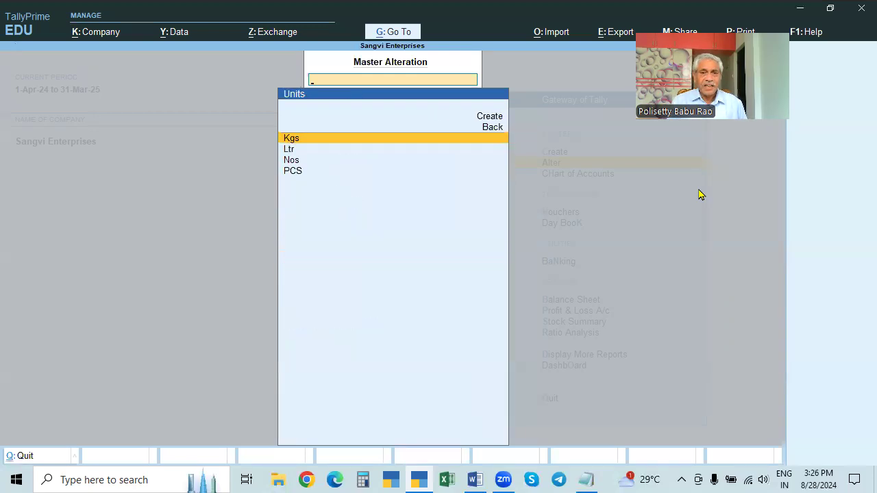
{"action": "key", "text": "Down"}
{"action": "key", "text": "Down"}
{"action": "key", "text": "Down"}
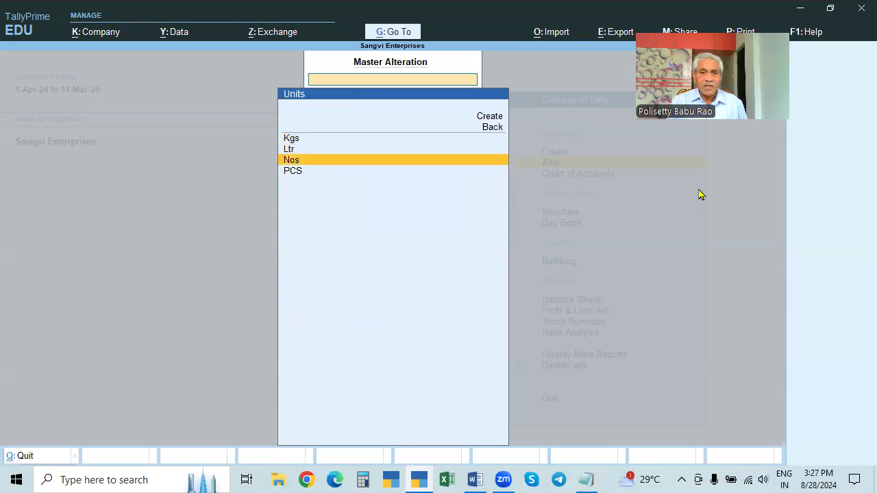
{"action": "key", "text": "Escape"}
{"action": "key", "text": "Up"}
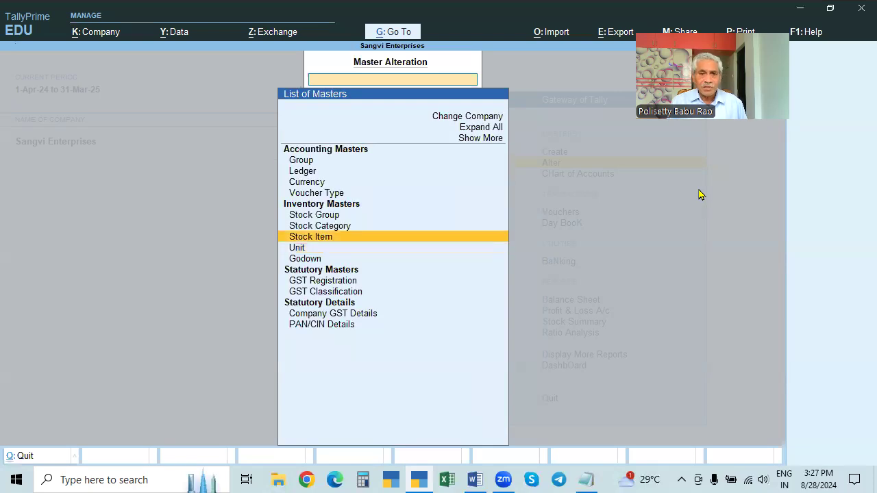
- Open the Acer Laptop stock item for alteration and keep its GST applicability as Applicable
{"action": "key", "text": "Return"}
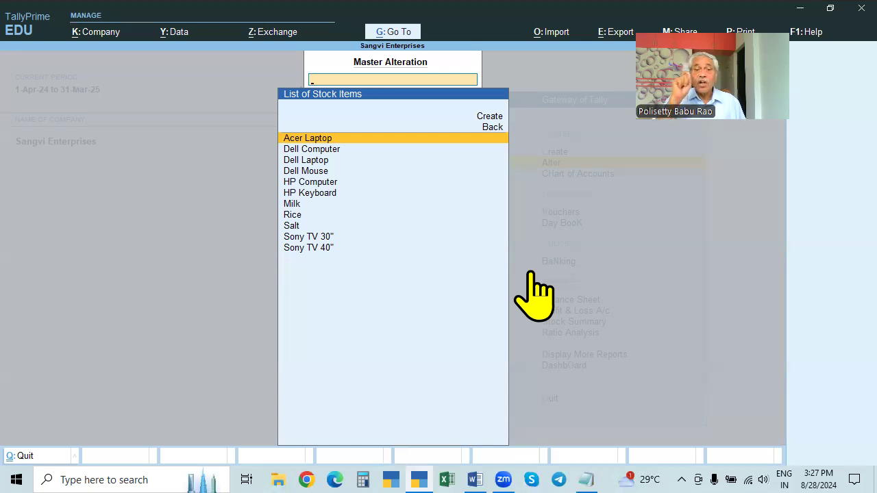
{"action": "left_click", "coordinate": [307, 236]}
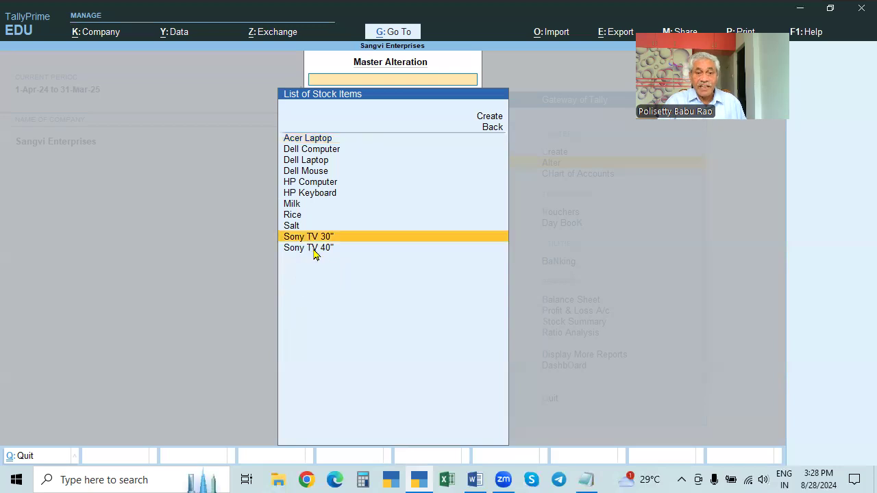
{"action": "left_click", "coordinate": [311, 248]}
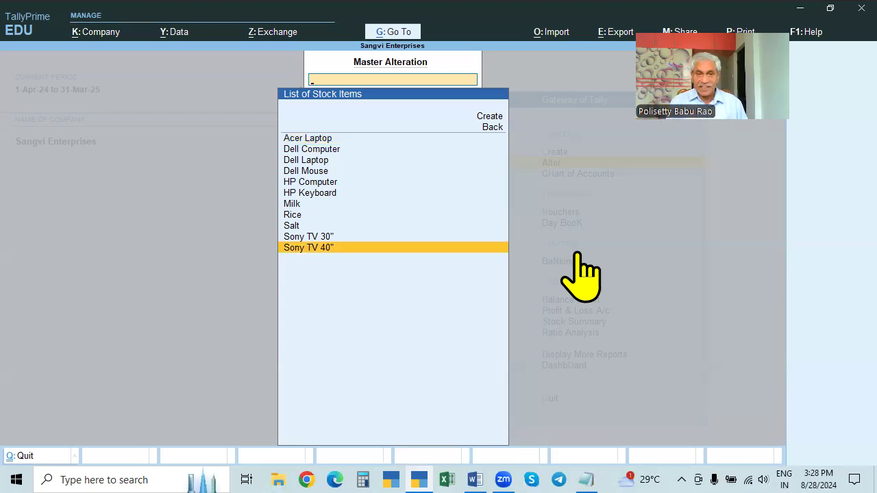
{"action": "key", "text": "Up"}
{"action": "key", "text": "Up"}
{"action": "key", "text": "Up"}
{"action": "key", "text": "Up"}
{"action": "key", "text": "Up"}
{"action": "key", "text": "Up"}
{"action": "key", "text": "Up"}
{"action": "key", "text": "Up"}
{"action": "key", "text": "Up"}
{"action": "key", "text": "Up"}
{"action": "key", "text": "Up"}
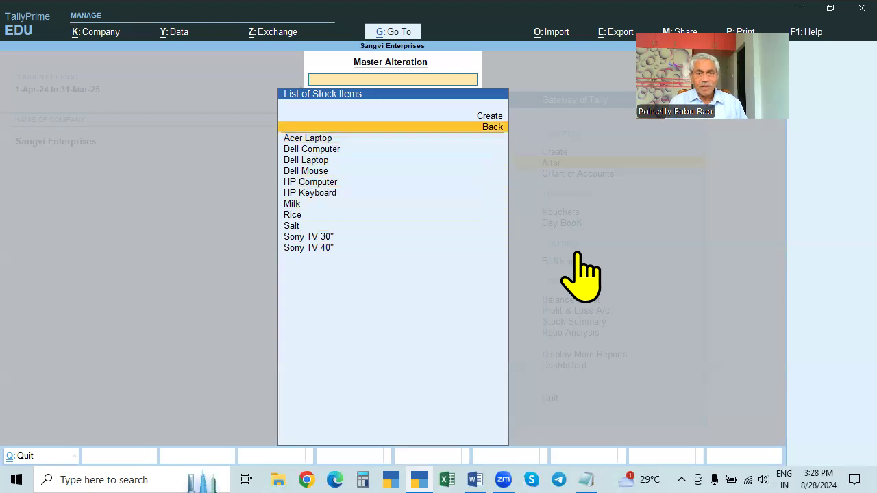
{"action": "key", "text": "Down"}
{"action": "key", "text": "Return"}
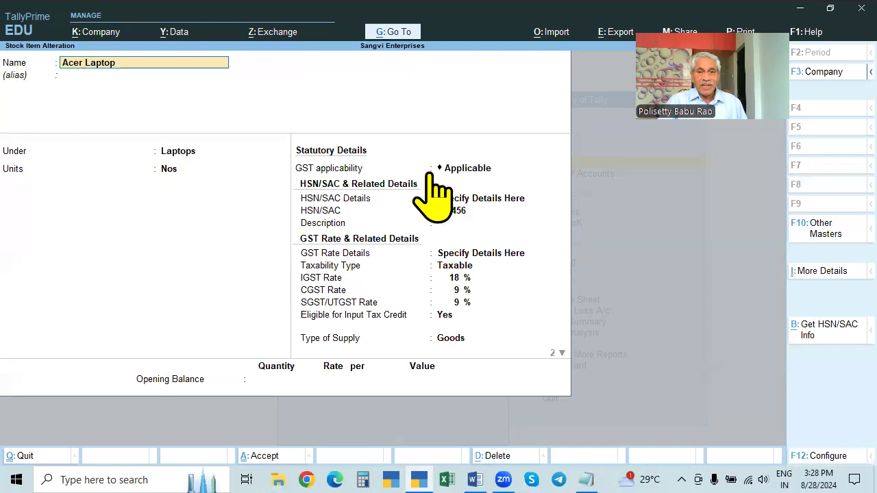
{"action": "left_click", "coordinate": [486, 171]}
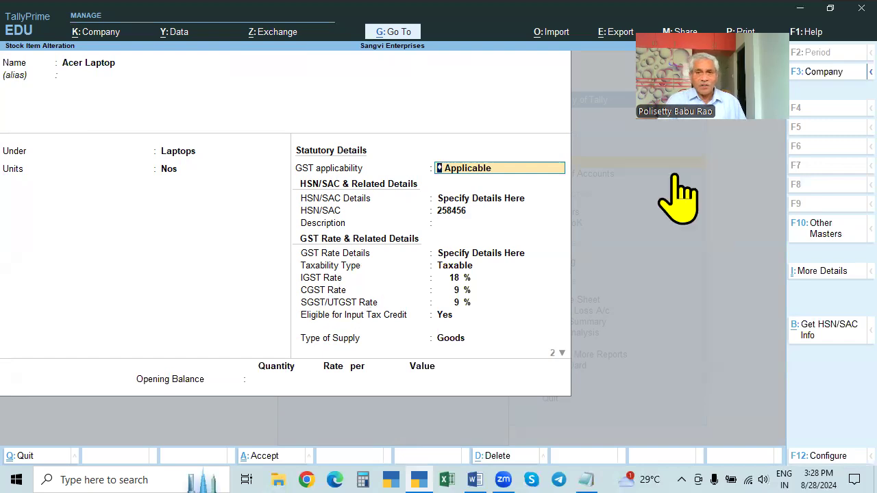
{"action": "key", "text": "Return"}
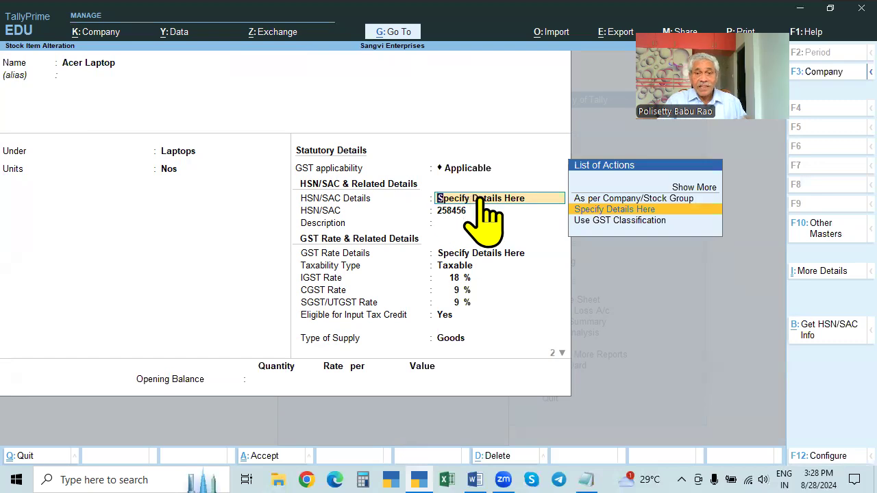
- Try As per Company/Stock Group for the HSN/SAC Details and return the field to Specify Details Here
{"action": "left_click", "coordinate": [616, 198]}
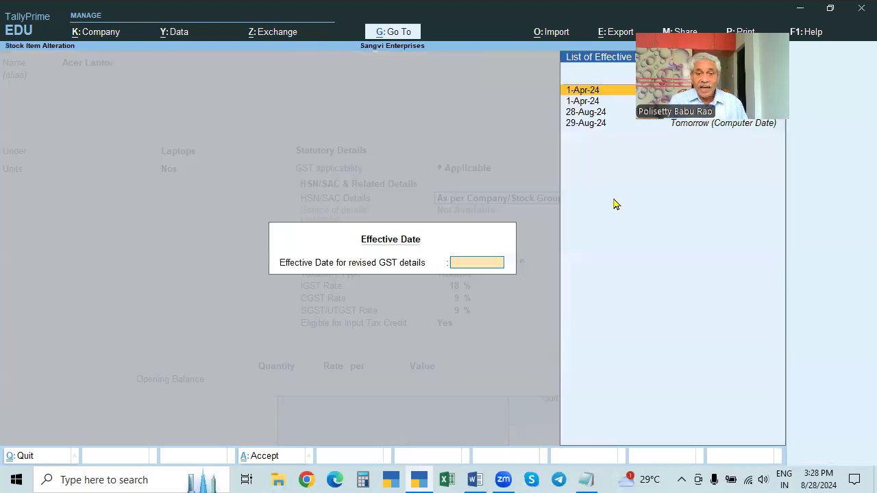
{"action": "key", "text": "Escape"}
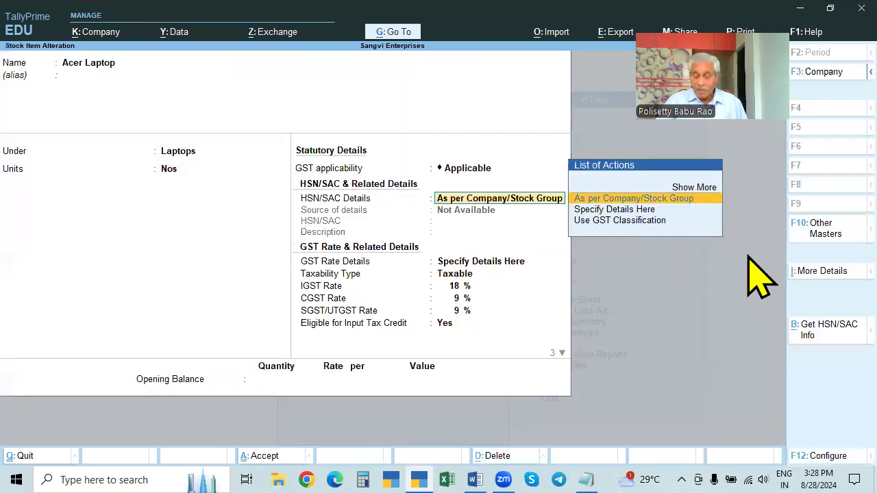
{"action": "key", "text": "Down"}
{"action": "key", "text": "Return"}
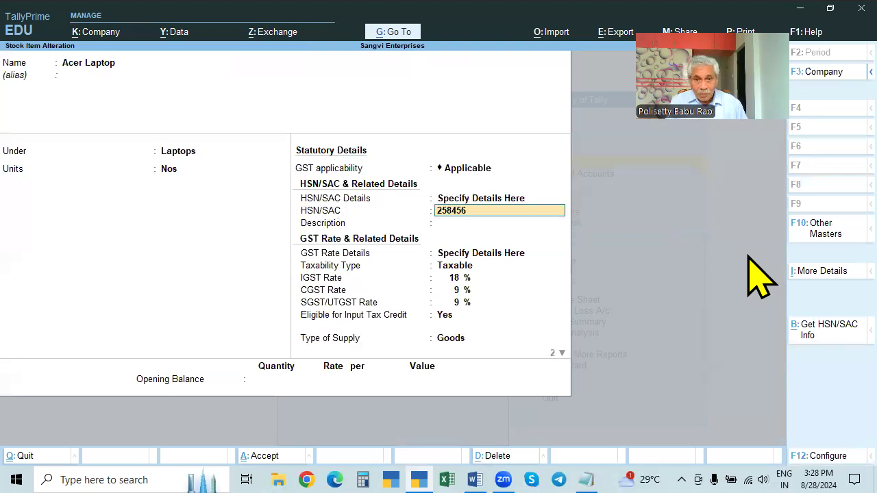
{"action": "key", "text": "Up"}
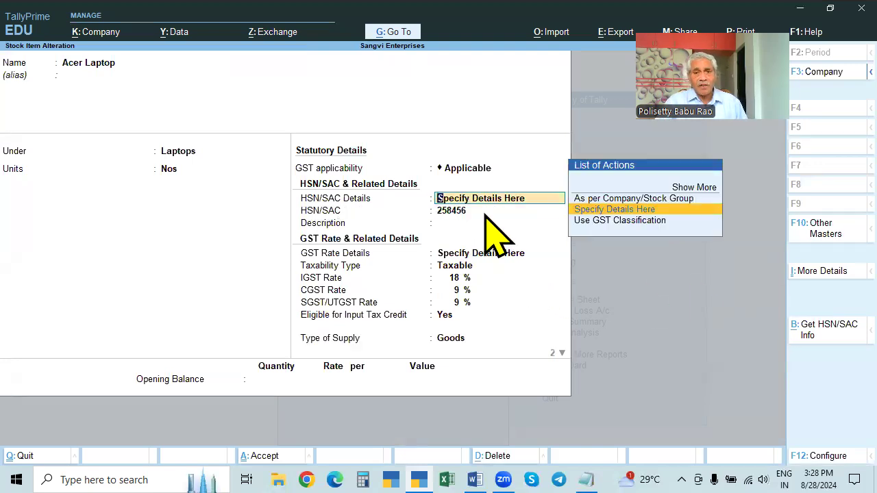
- Set the Acer Laptop's HSN/SAC code to 123456 with a blank description and 1-Apr-24 as the effective date
{"action": "key", "text": "Return"}
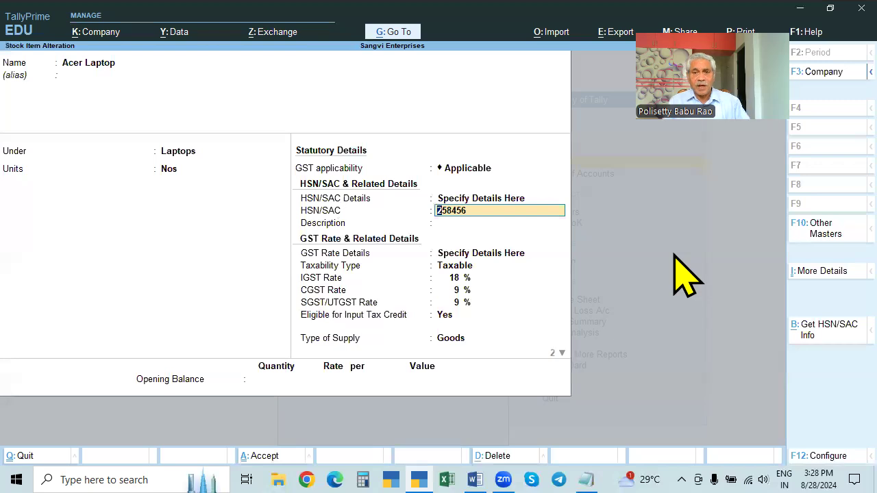
{"action": "type", "text": "13"}
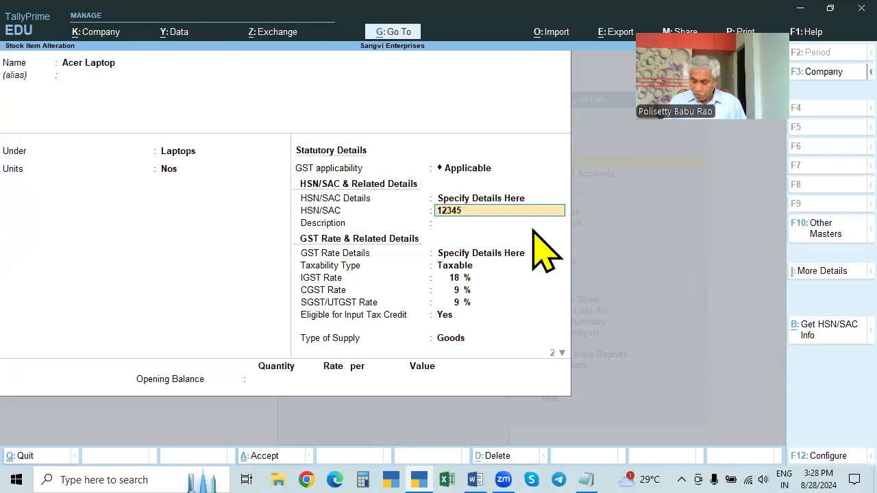
{"action": "key", "text": "Return"}
{"action": "key", "text": "Return"}
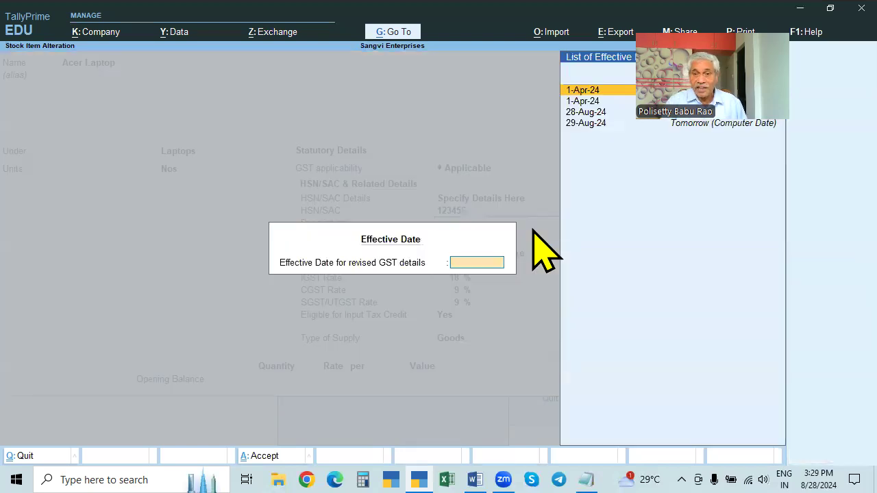
{"action": "key", "text": "Return"}
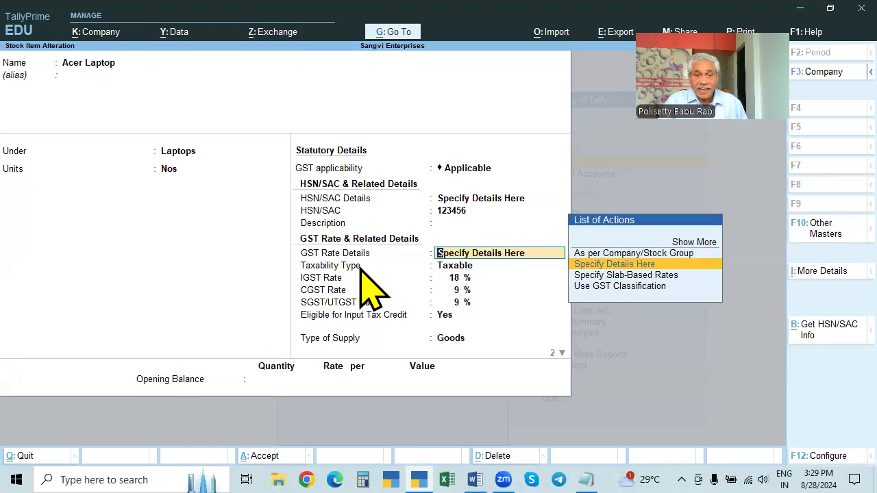
- Try As per Company/Stock Group for the GST Rate Details and return the field to Specify Details Here
{"action": "left_click", "coordinate": [596, 264]}
{"action": "key", "text": "BackSpace"}
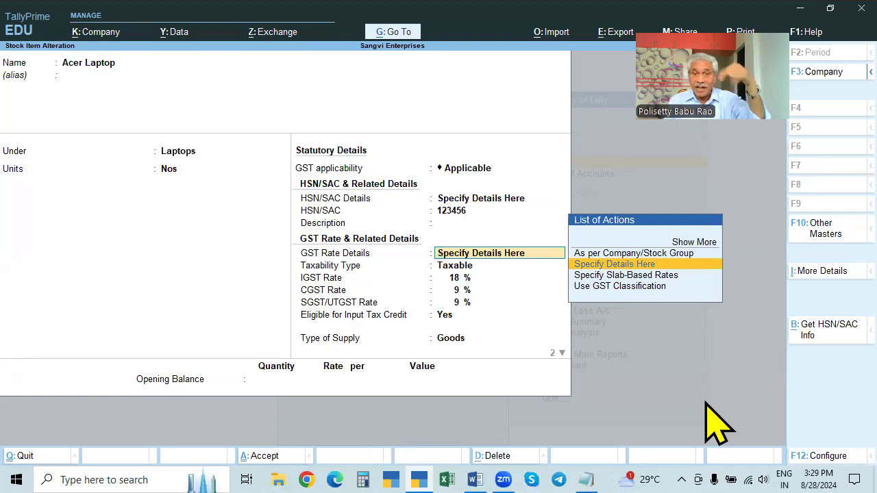
{"action": "key", "text": "Up"}
{"action": "key", "text": "Return"}
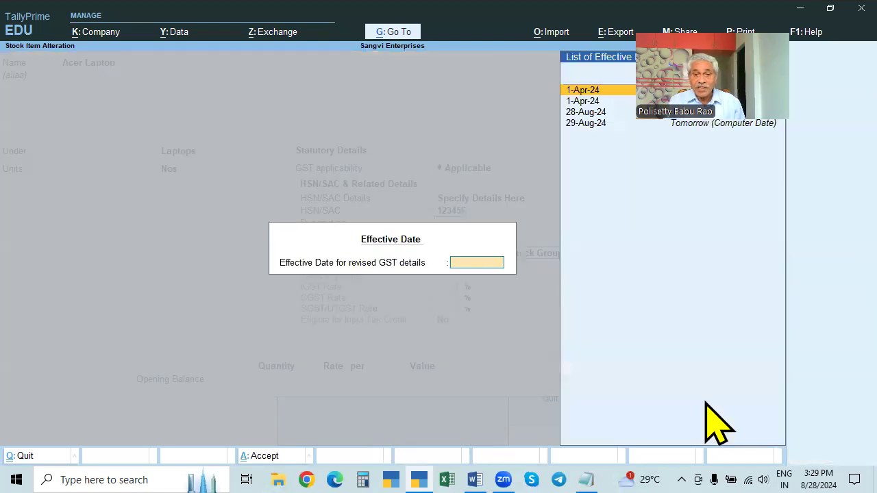
{"action": "key", "text": "Escape"}
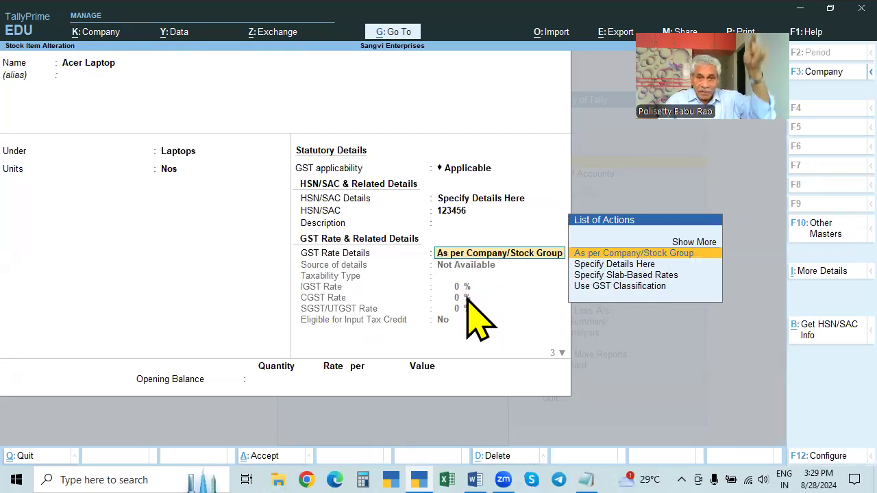
{"action": "left_click", "coordinate": [626, 266]}
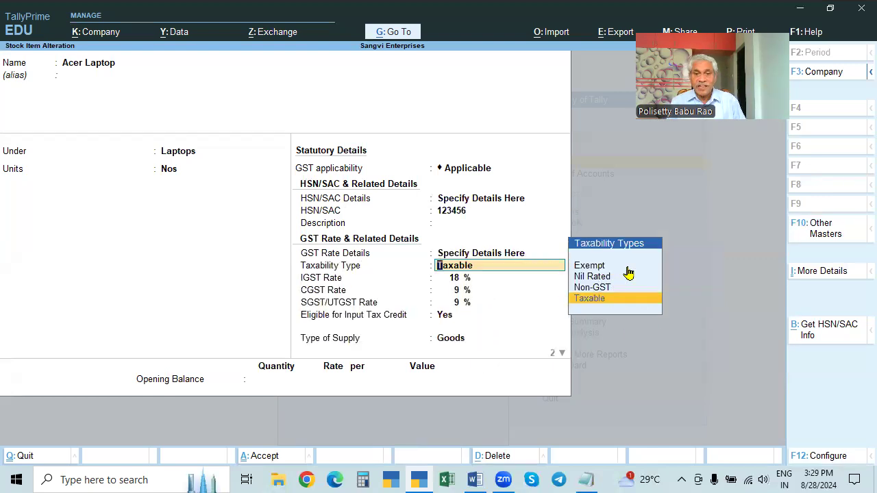
- Keep the taxability type as Taxable and set Provide breakup of Tax Rate to No in the stock item configuration
{"action": "key", "text": "Return"}
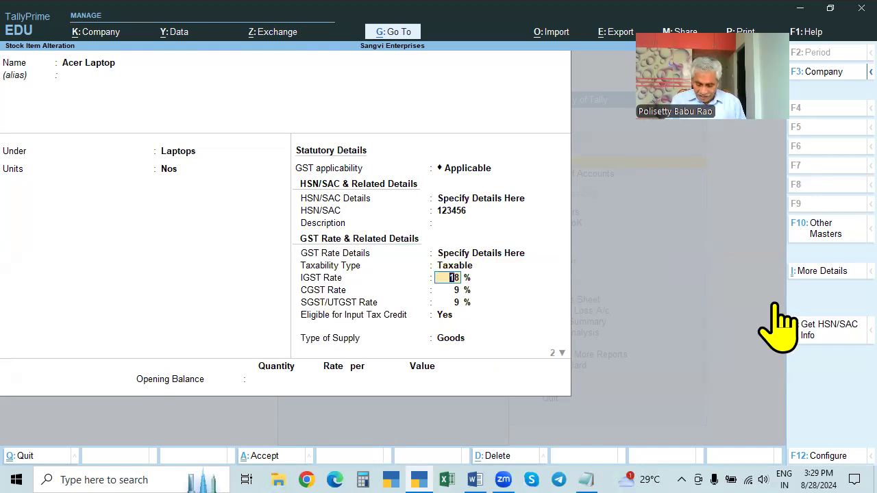
{"action": "key", "text": "F12"}
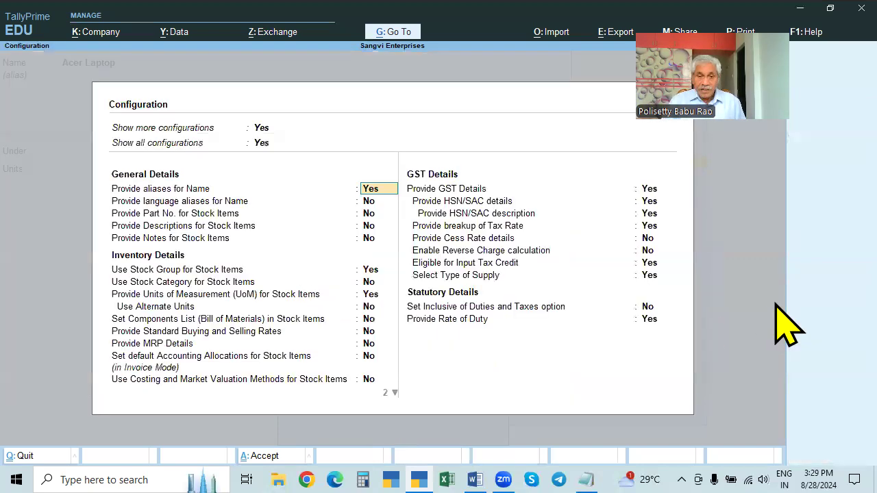
{"action": "left_click", "coordinate": [650, 225]}
{"action": "key", "text": "n"}
{"action": "key", "text": "Return"}
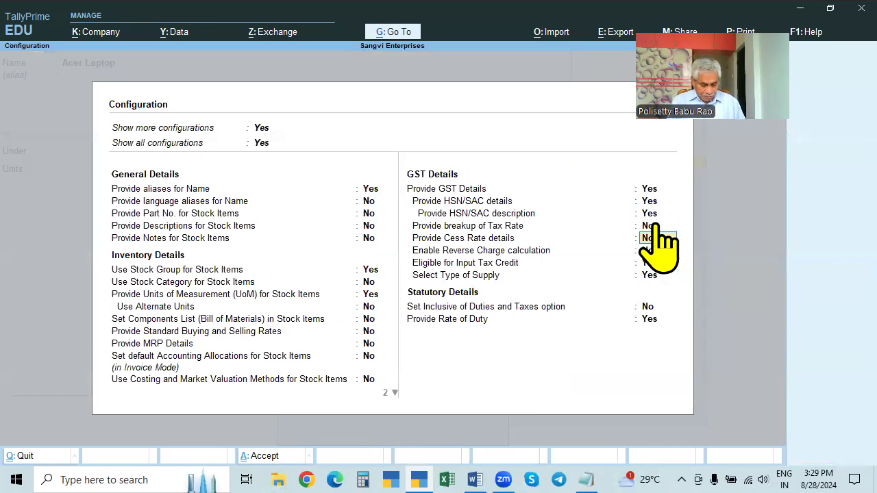
{"action": "key", "text": "ctrl+a"}
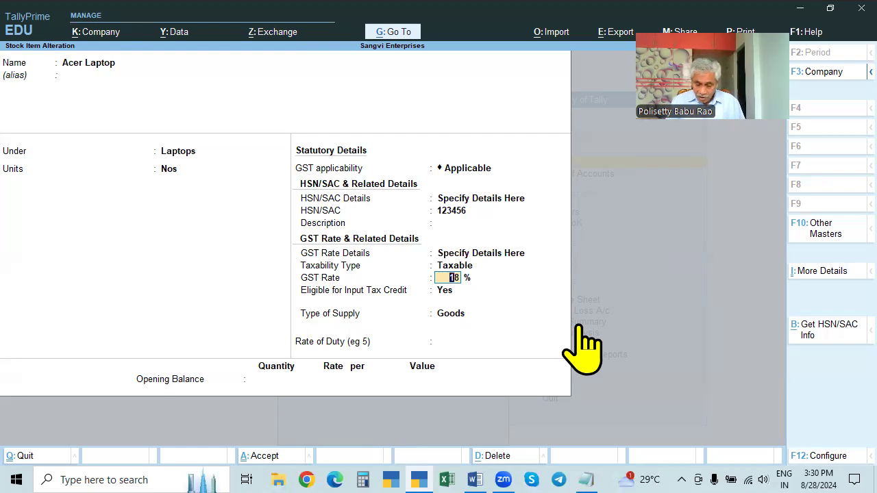
- Set Provide breakup of Tax Rate back to Yes in the stock item configuration
{"action": "key", "text": "F12"}
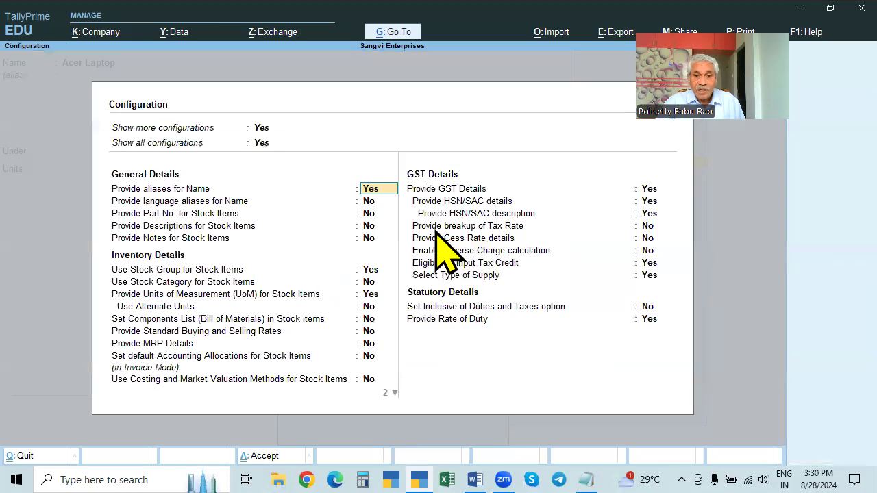
{"action": "left_click", "coordinate": [648, 226]}
{"action": "key", "text": "Return"}
{"action": "key", "text": "ctrl+a"}
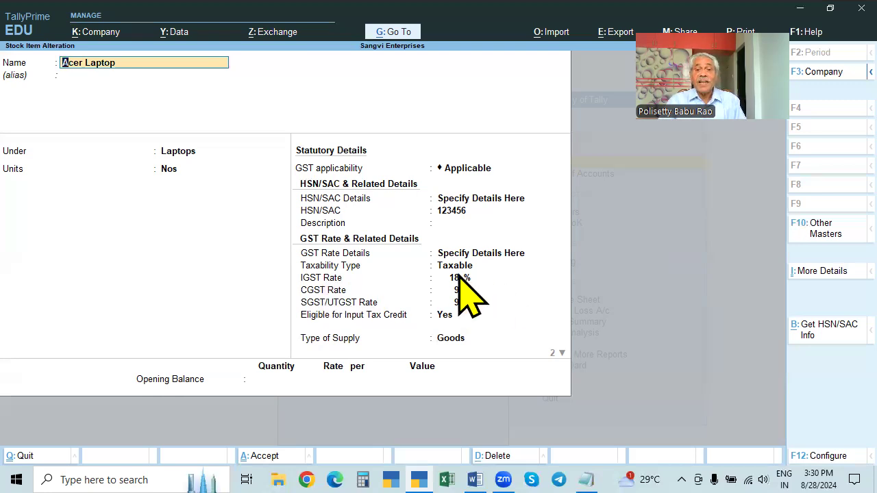
- Set Eligible for Input Tax Credit to No in the stock item configuration and save the configuration
{"action": "left_click", "coordinate": [463, 303]}
{"action": "key", "text": "Return"}
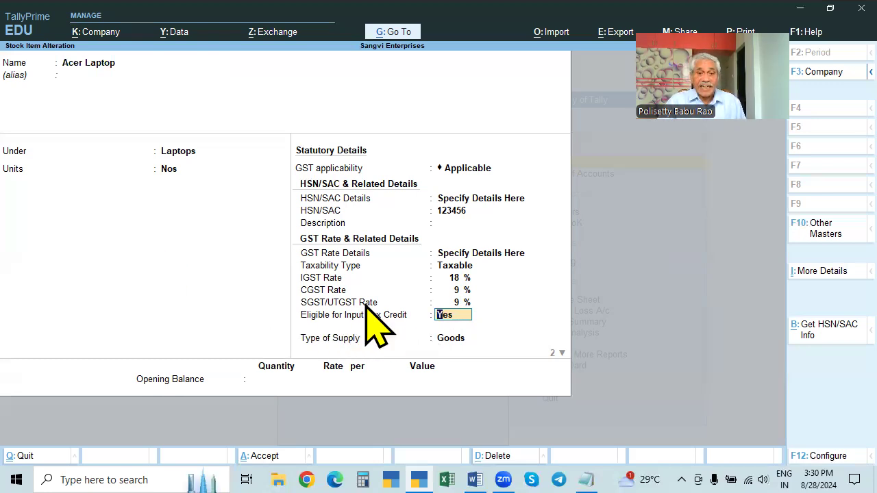
{"action": "key", "text": "F12"}
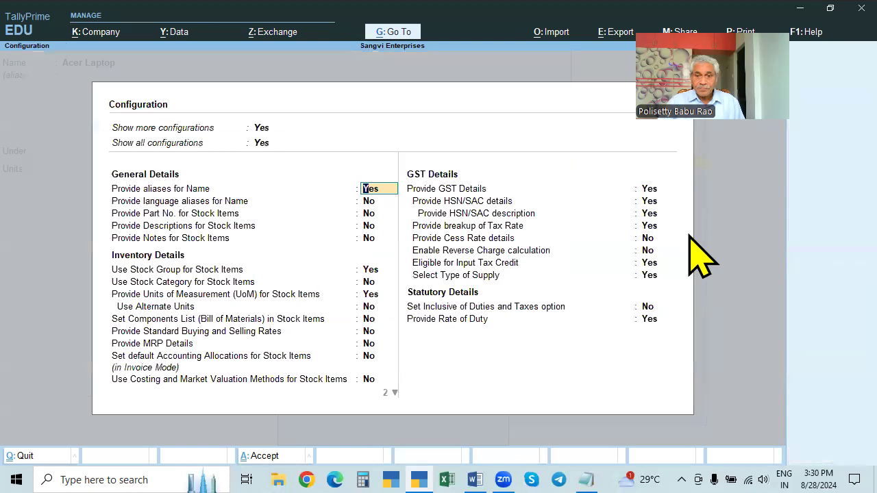
{"action": "left_click", "coordinate": [653, 266]}
{"action": "type", "text": "N"}
{"action": "key", "text": "Return"}
{"action": "key", "text": "ctrl+a"}
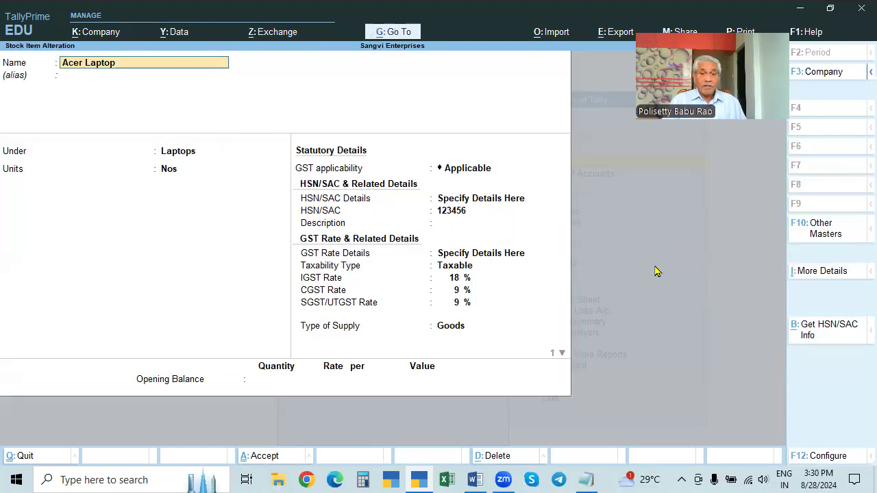
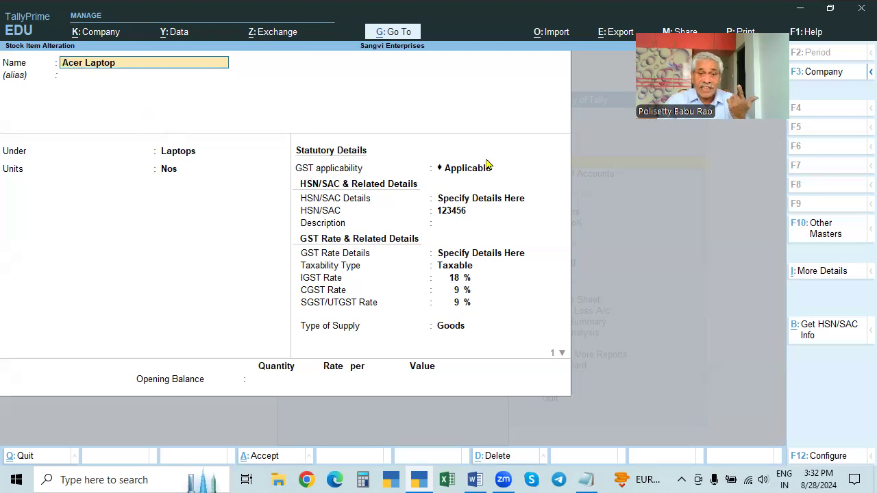
- Set Eligible for Input Tax Credit to Yes in the stock item configuration and save the configuration
{"action": "key", "text": "F12"}
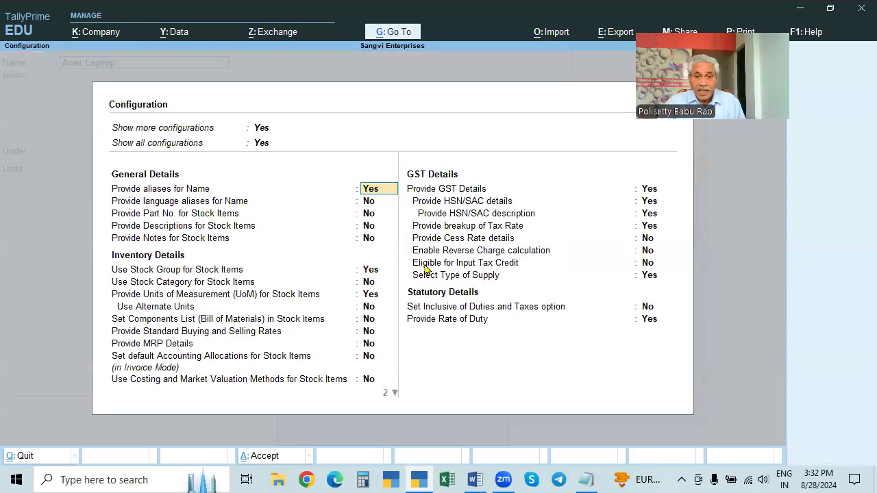
{"action": "left_click", "coordinate": [652, 266]}
{"action": "key", "text": "y"}
{"action": "key", "text": "Return"}
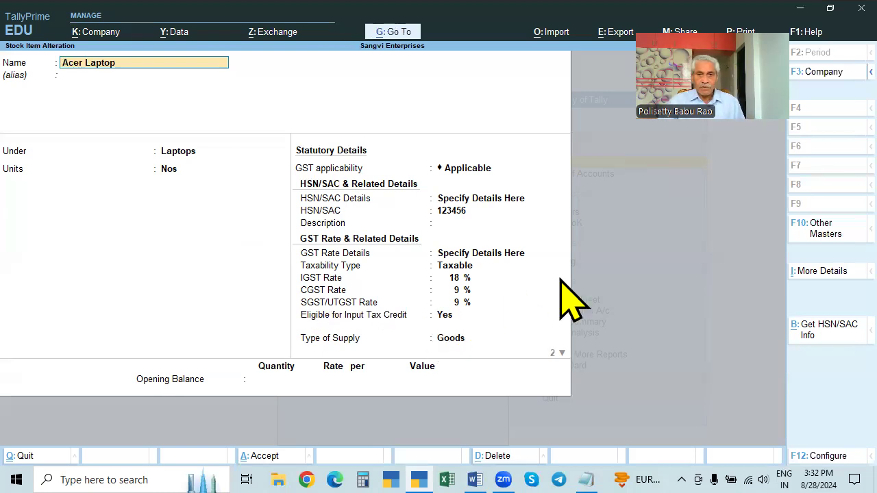
- Keep Eligible for Input Tax Credit as Yes and Type of Supply as Goods for Acer Laptop, and save the stock item
{"action": "left_click", "coordinate": [453, 316]}
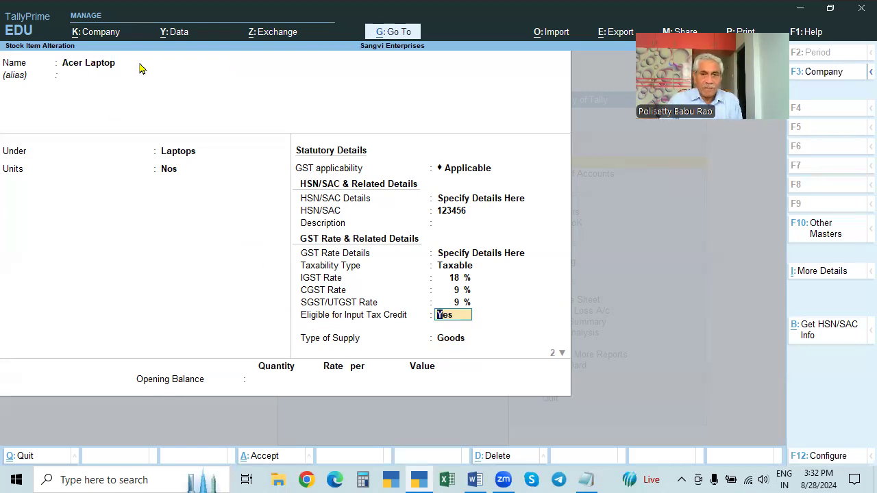
{"action": "left_click", "coordinate": [451, 343]}
{"action": "key", "text": "Return"}
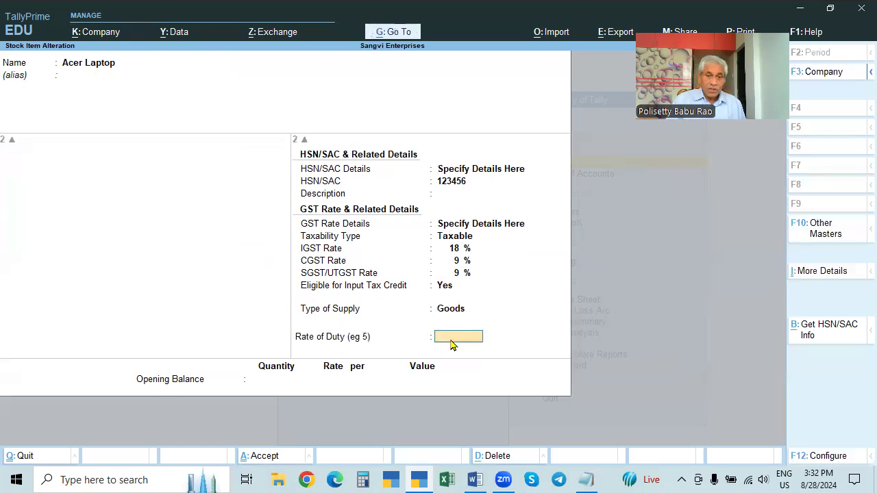
{"action": "key", "text": "BackSpace"}
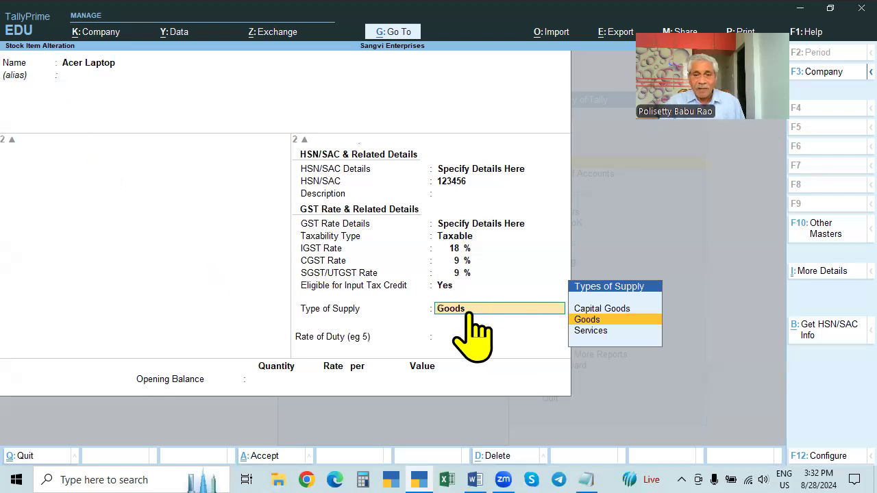
{"action": "key", "text": "ctrl"}
{"action": "key", "text": "ctrl+a"}
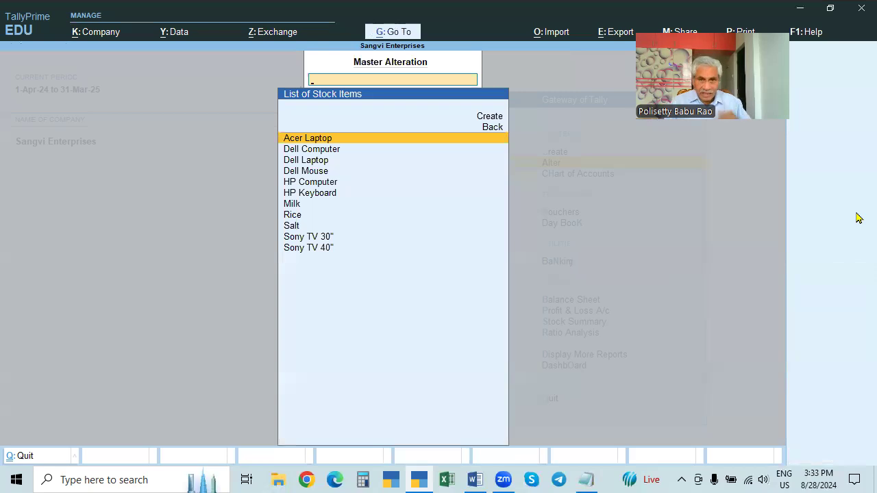
- Examine the GST details of the Dell Computer stock item and compare them with those of Acer Laptop
{"action": "key", "text": "Down"}
{"action": "key", "text": "Return"}
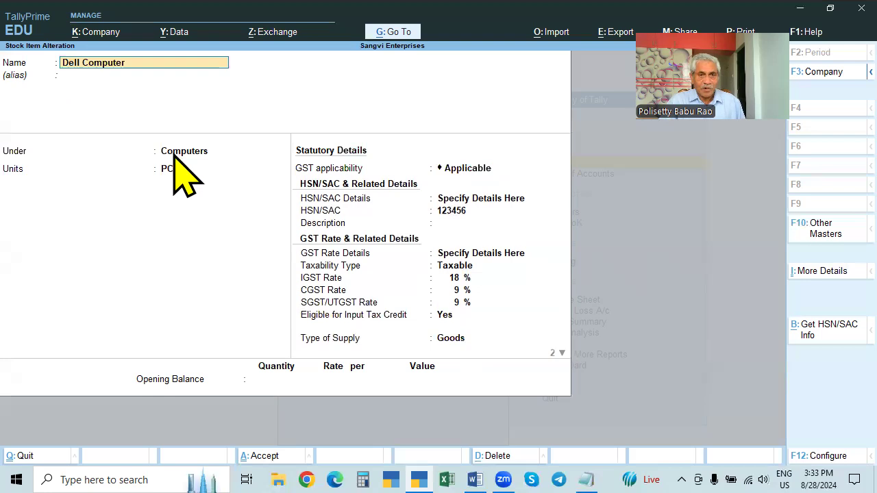
{"action": "key", "text": "Escape"}
{"action": "key", "text": "Up"}
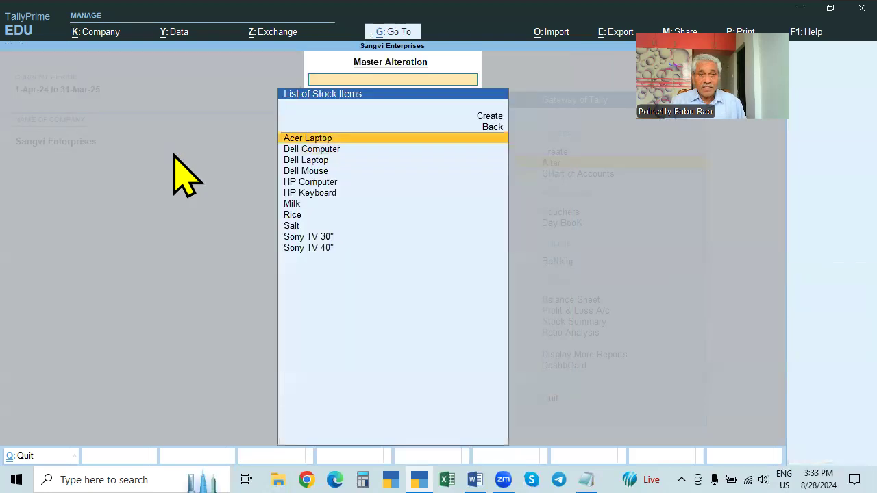
{"action": "key", "text": "Return"}
{"action": "key", "text": "Return"}
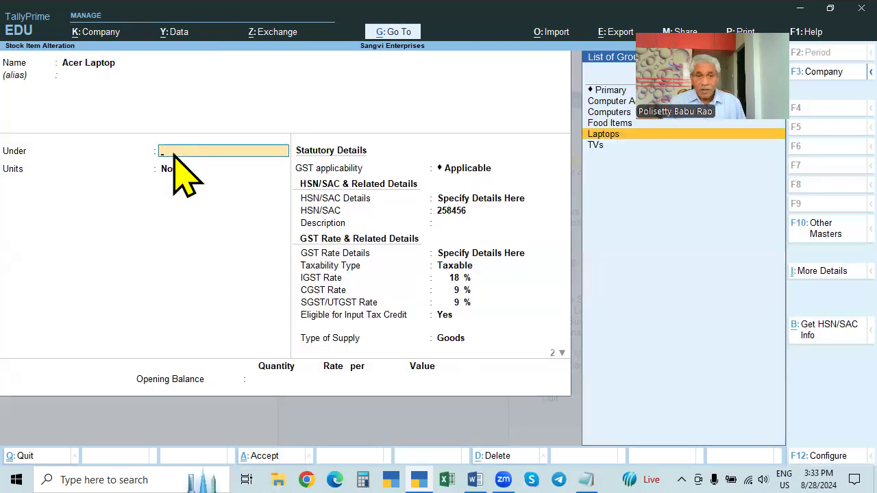
{"action": "key", "text": "Escape"}
- Open Dell Computer, keep Specify Details Here for HSN/SAC and GST rate with taxability Taxable, and save the stock item
{"action": "key", "text": "Down"}
{"action": "key", "text": "Return"}
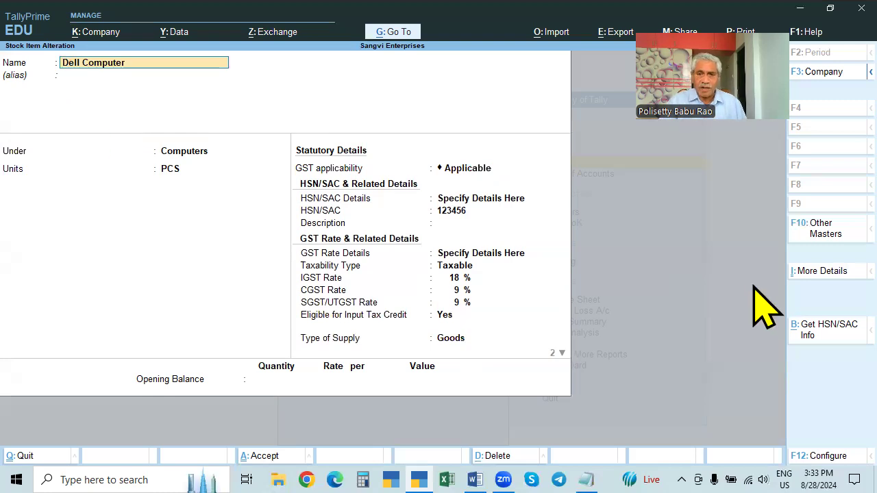
{"action": "left_click", "coordinate": [505, 198]}
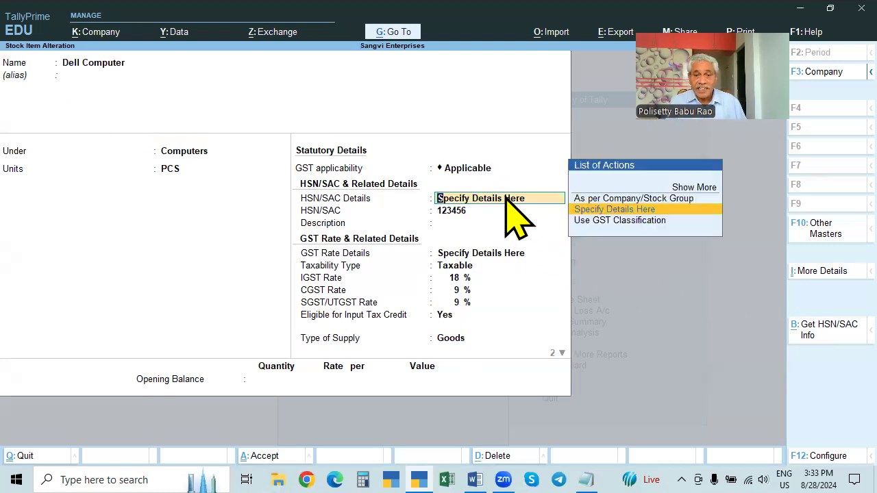
{"action": "key", "text": "Return"}
{"action": "key", "text": "Return"}
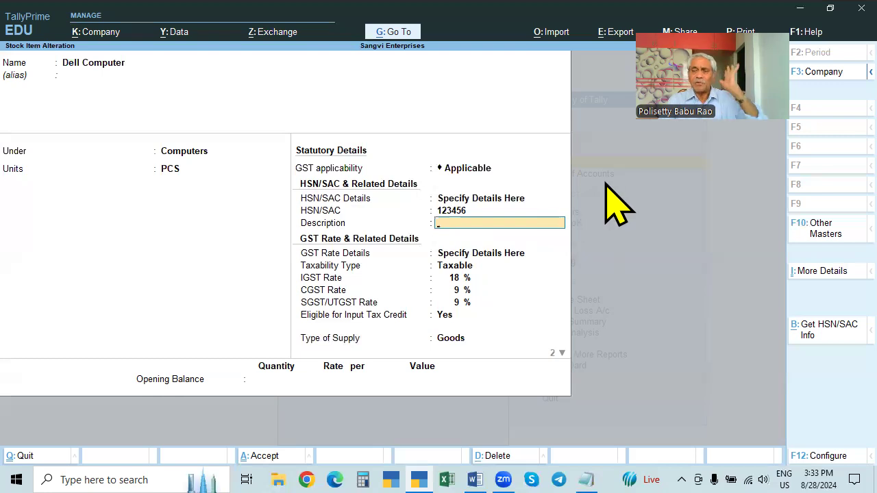
{"action": "key", "text": "Return"}
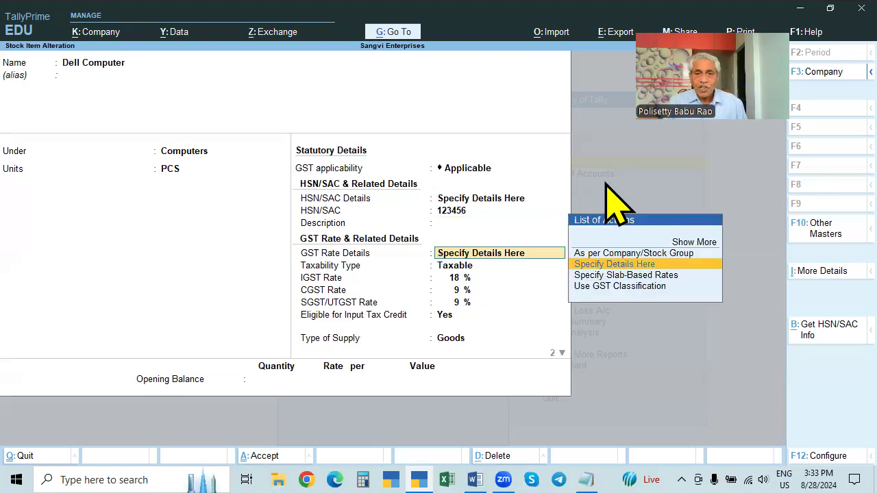
{"action": "key", "text": "Return"}
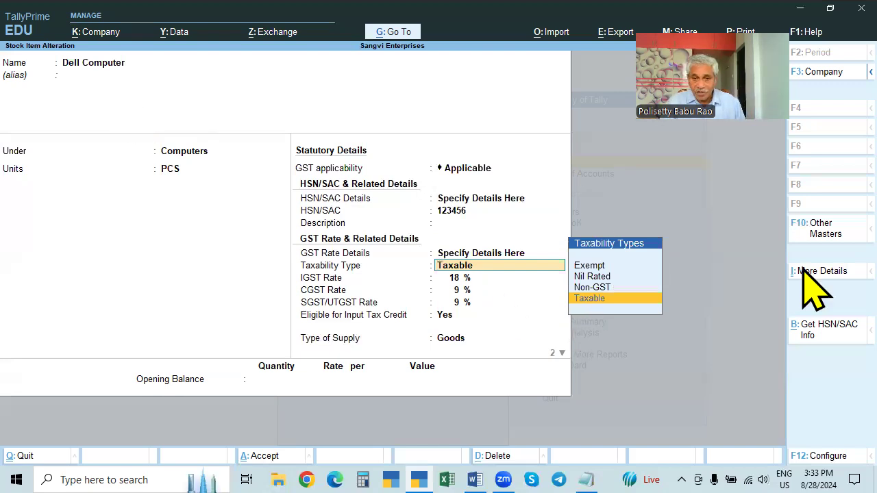
{"action": "key", "text": "Return"}
{"action": "key", "text": "Return"}
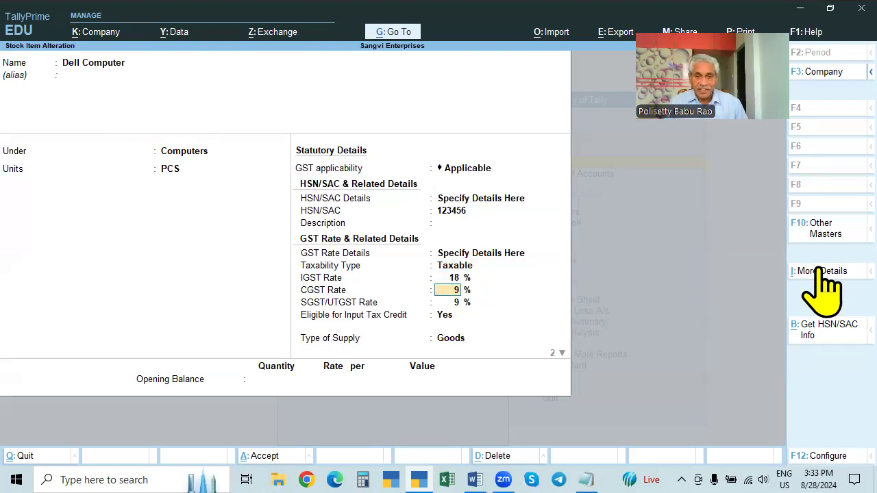
{"action": "key", "text": "ctrl+a"}
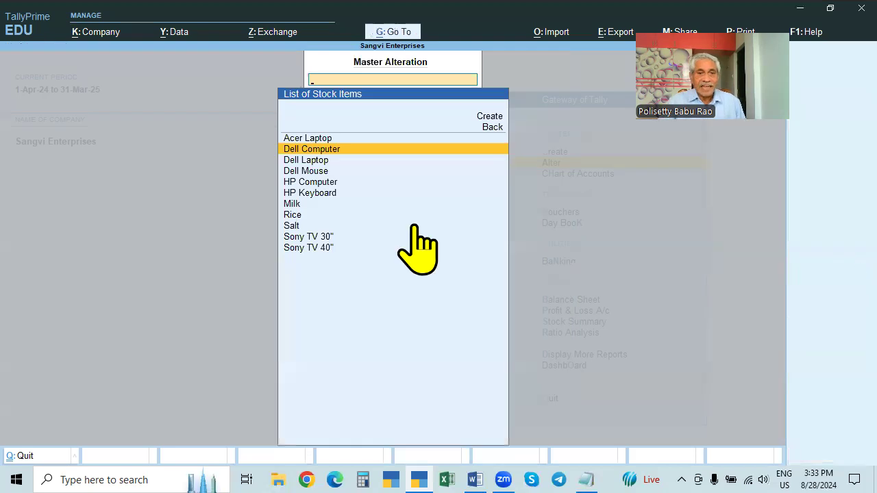
- Open Dell Laptop, accept its existing HSN/SAC details, GST rate details and Taxable type, and save the stock item
{"action": "key", "text": "Down"}
{"action": "key", "text": "Return"}
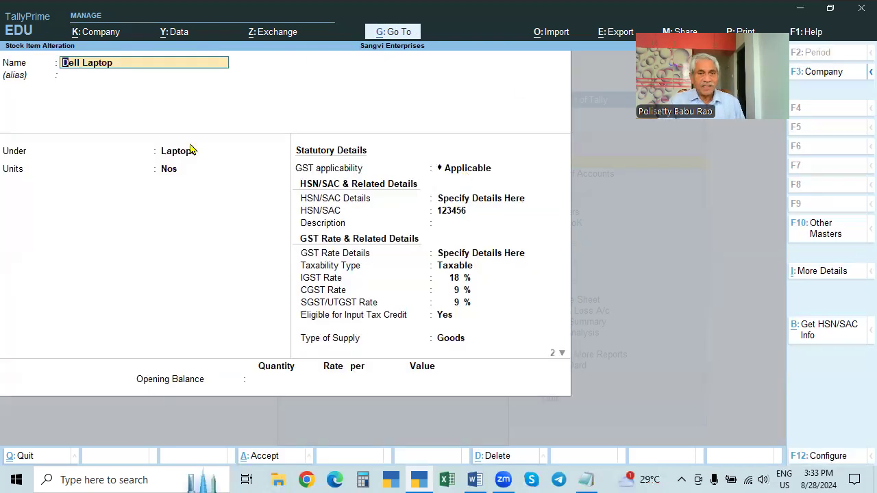
{"action": "left_click", "coordinate": [485, 172]}
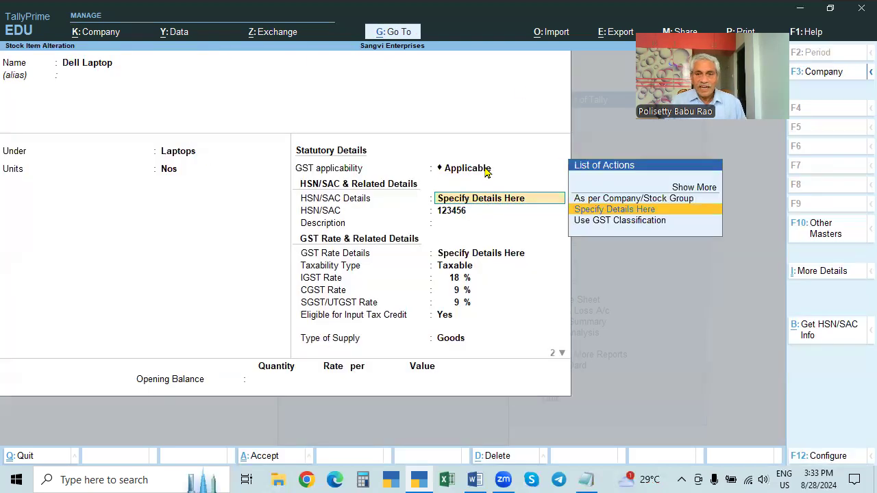
{"action": "key", "text": "Return"}
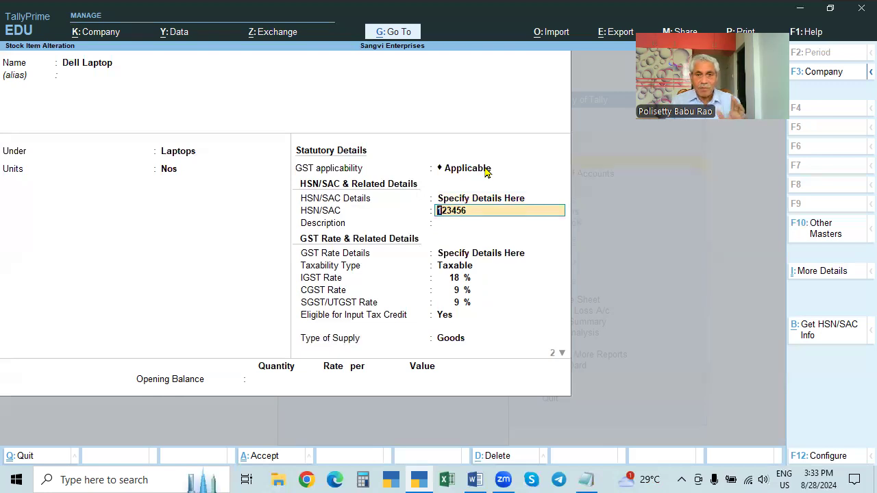
{"action": "key", "text": "Return"}
{"action": "key", "text": "Return"}
{"action": "key", "text": "Return"}
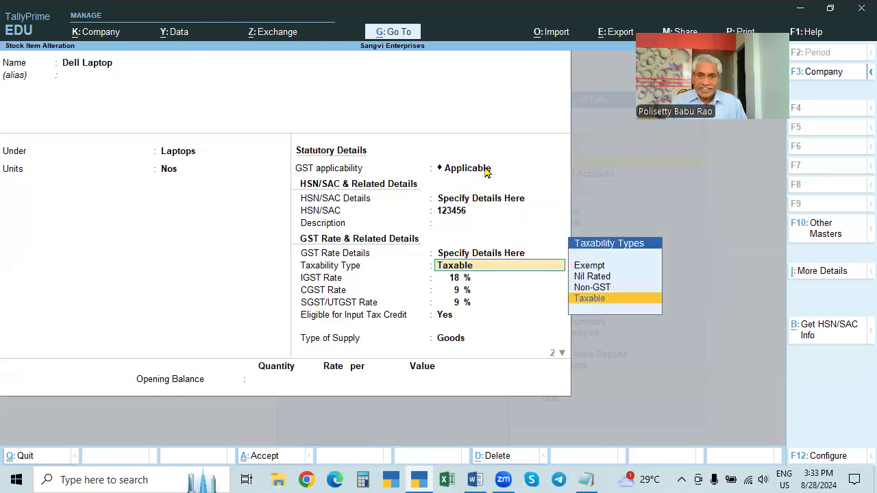
{"action": "key", "text": "Return"}
{"action": "key", "text": "Return"}
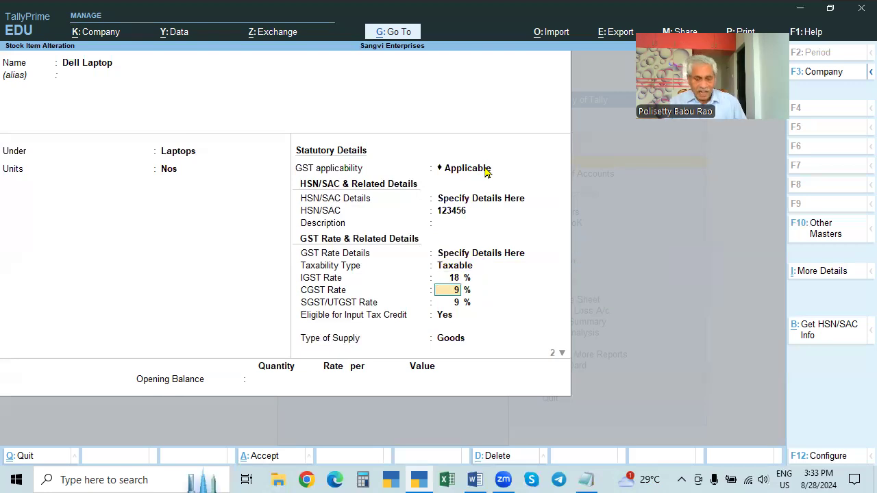
{"action": "key", "text": "ctrl+a"}
- Open Dell Mouse and keep Specify Details Here for both its HSN/SAC details and its GST rate details
{"action": "key", "text": "Down"}
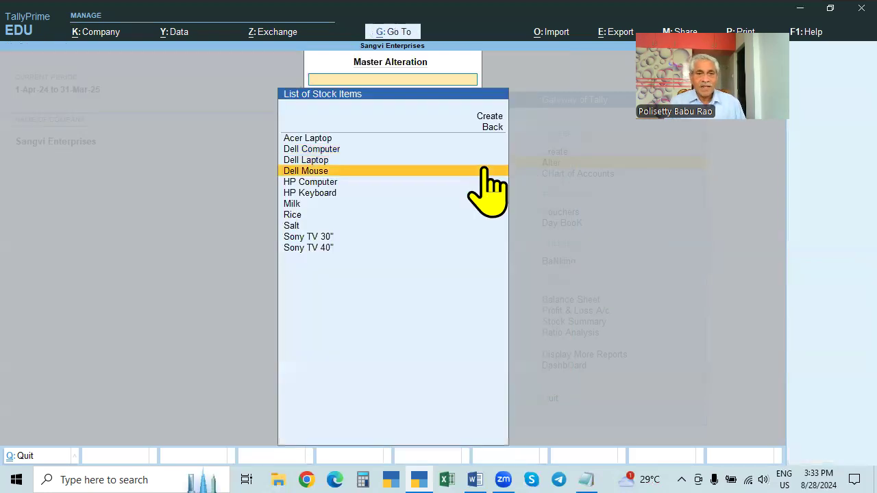
{"action": "left_click", "coordinate": [484, 171]}
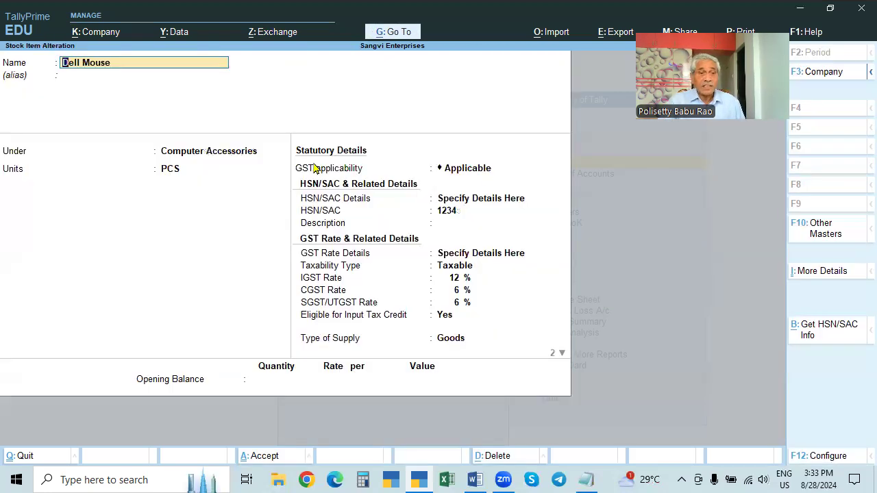
{"action": "left_click", "coordinate": [489, 177]}
{"action": "key", "text": "Return"}
{"action": "key", "text": "Return"}
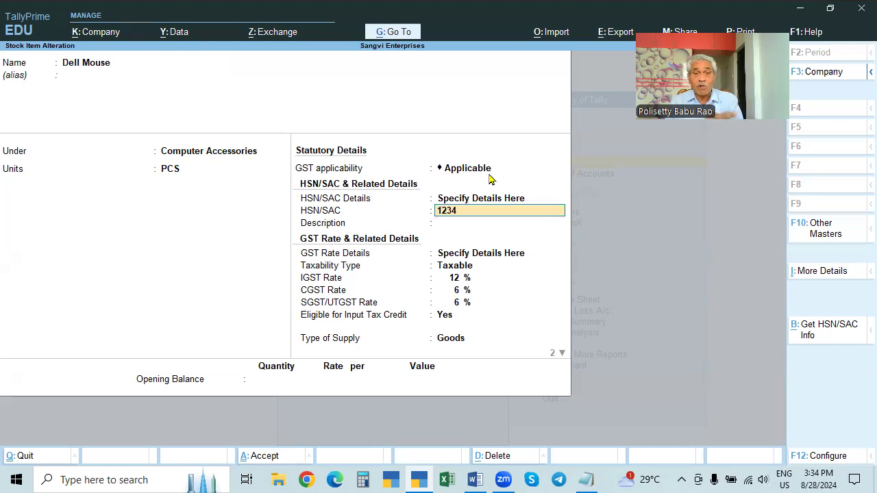
{"action": "key", "text": "Return"}
{"action": "key", "text": "Return"}
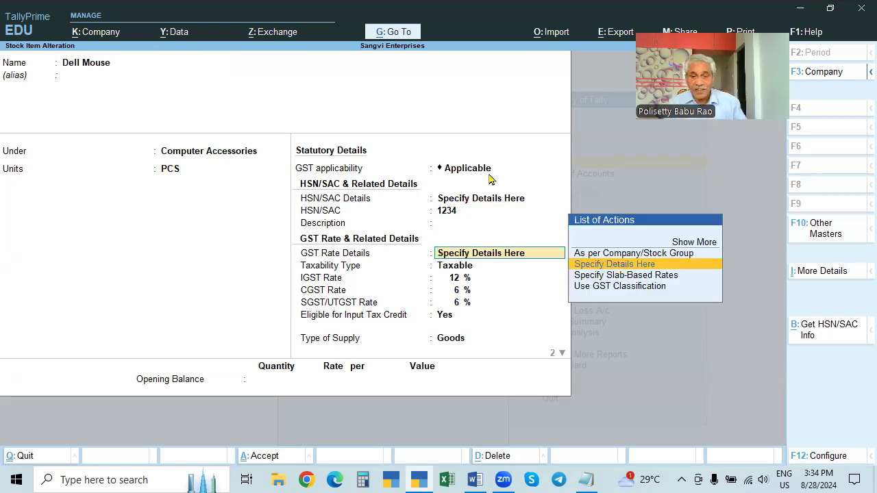
{"action": "key", "text": "Return"}
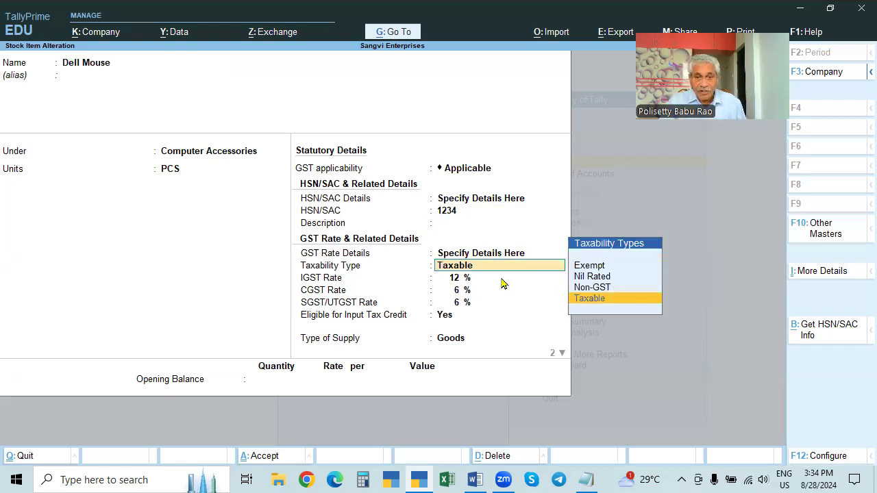
- Accept Dell Mouse's Taxable type, tax rates, input tax credit eligibility, supply type and blank opening balance, and save the stock item
{"action": "key", "text": "Return"}
{"action": "key", "text": "Return"}
{"action": "key", "text": "Return"}
{"action": "key", "text": "Return"}
{"action": "key", "text": "Return"}
{"action": "key", "text": "Return"}
{"action": "key", "text": "Return"}
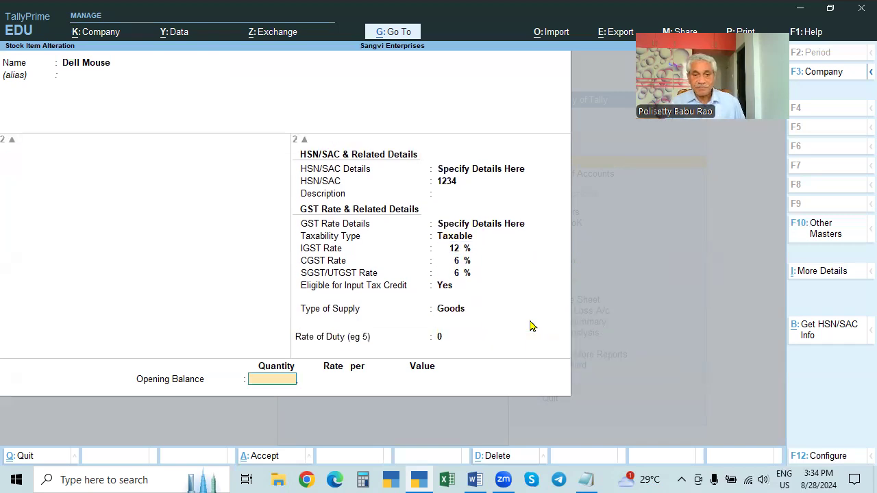
{"action": "key", "text": "Return"}
{"action": "key", "text": "Return"}
- Open the HP Computer stock item and save it with its existing details
{"action": "key", "text": "Down"}
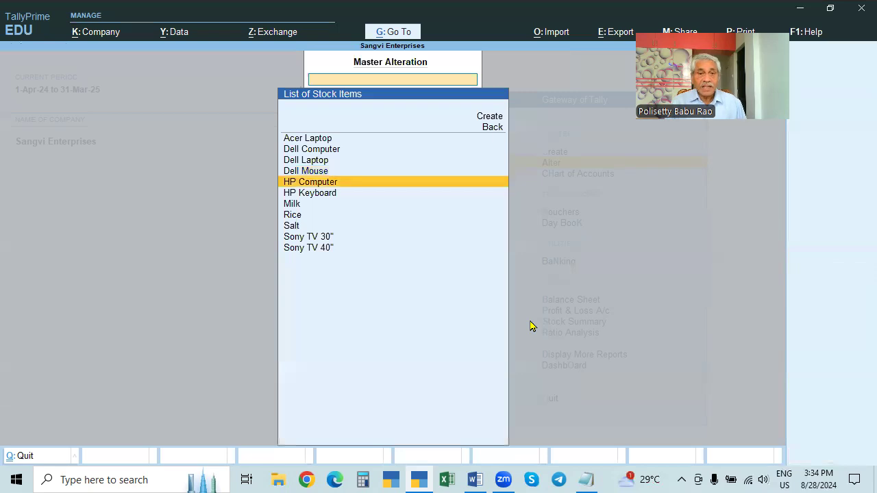
{"action": "key", "text": "Return"}
{"action": "key", "text": "ctrl+a"}
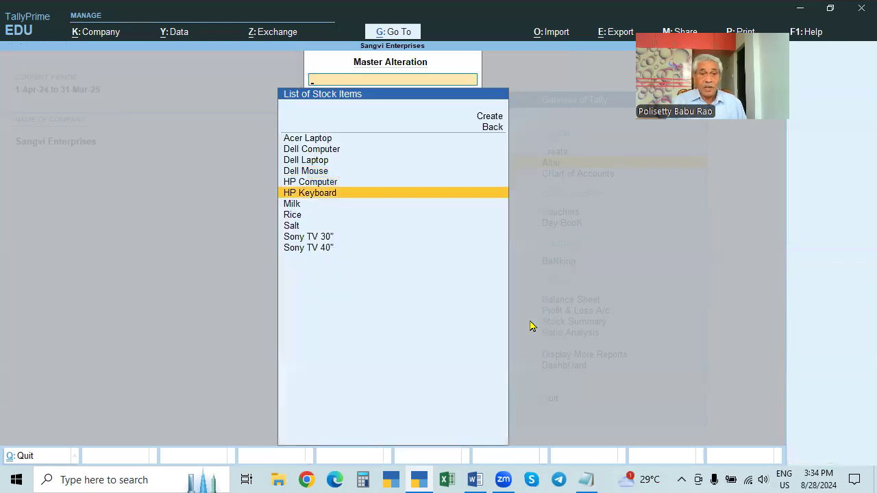
- Open HP Keyboard, accept its existing group, units, HSN/SAC details and Taxable type, and save the stock item
{"action": "key", "text": "Return"}
{"action": "key", "text": "Return"}
{"action": "key", "text": "Return"}
{"action": "key", "text": "Return"}
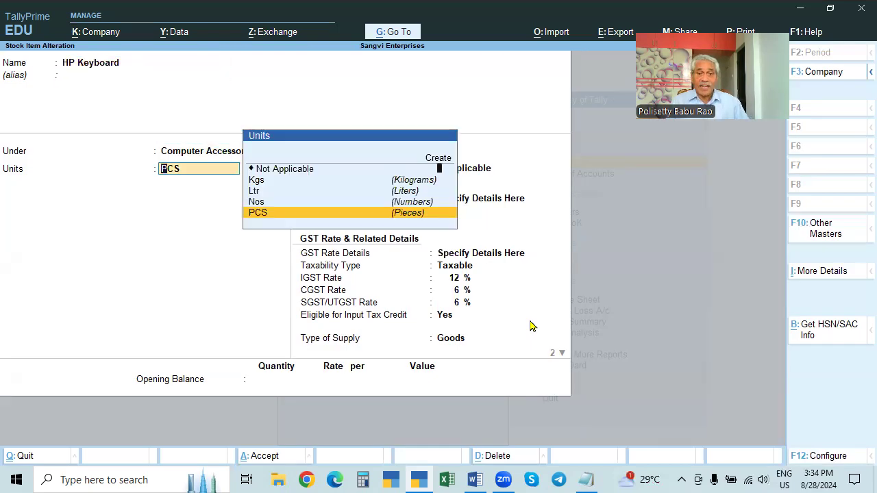
{"action": "key", "text": "Return"}
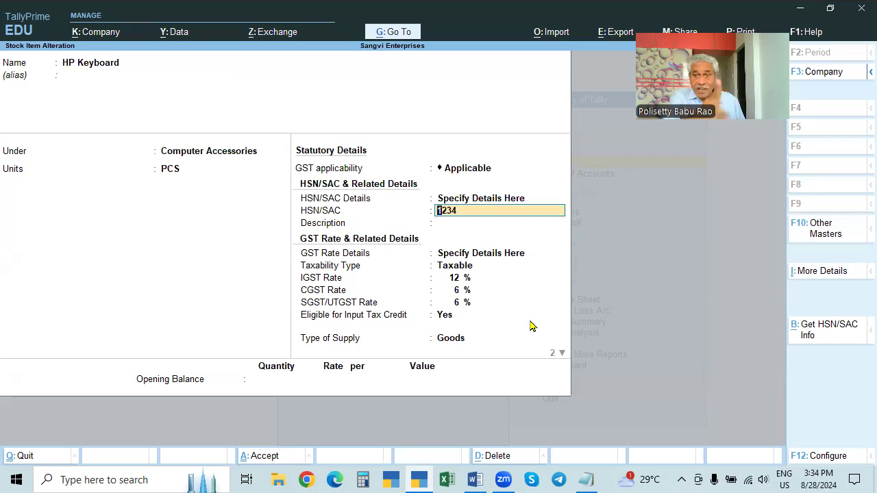
{"action": "key", "text": "Return"}
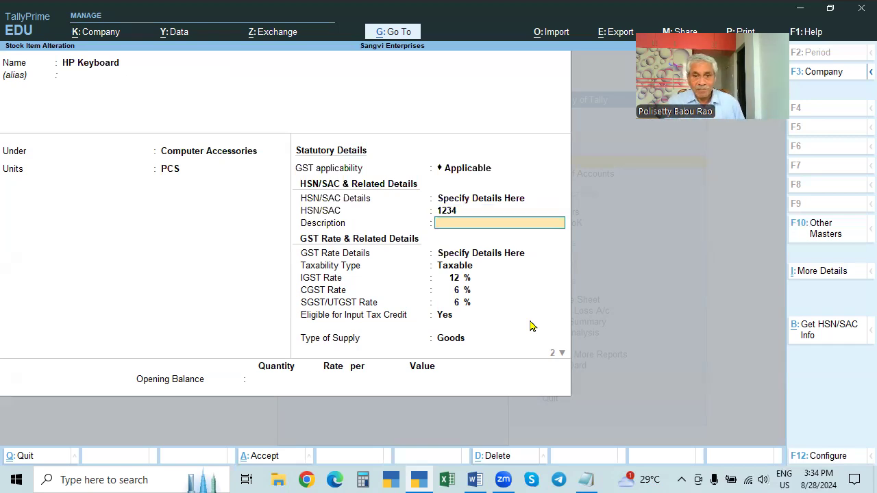
{"action": "key", "text": "Return"}
{"action": "key", "text": "Return"}
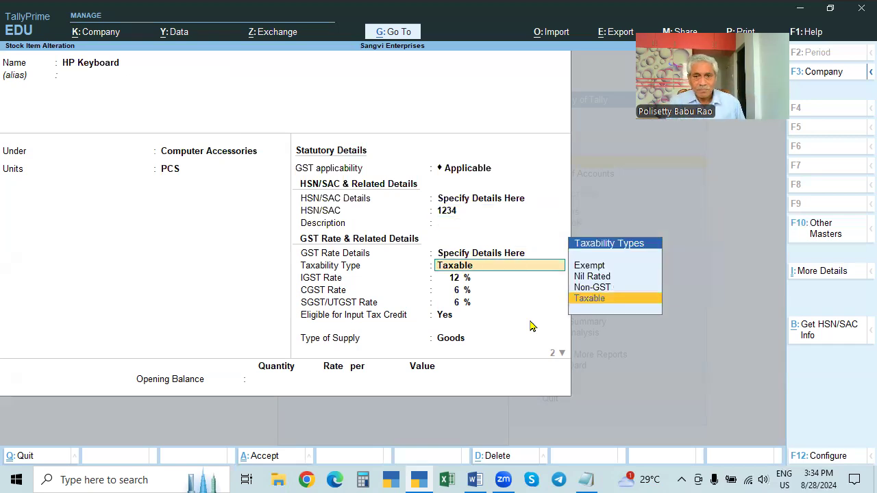
{"action": "key", "text": "Return"}
{"action": "key", "text": "ctrl"}
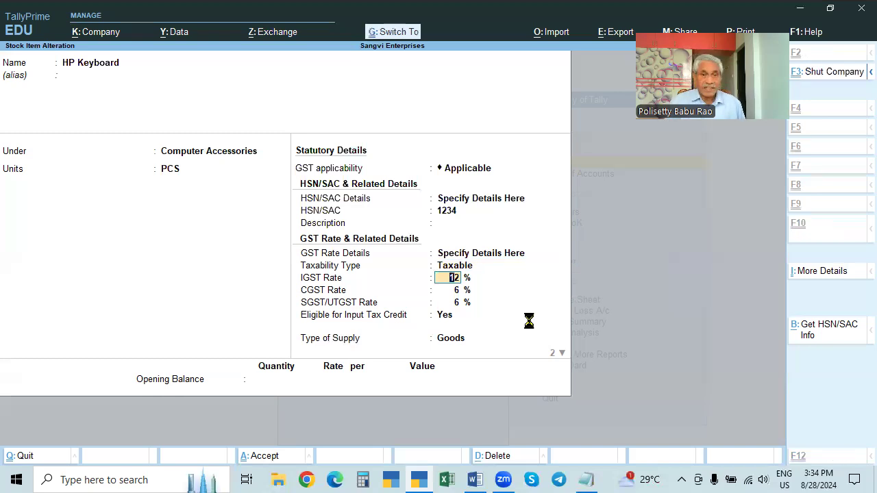
{"action": "key", "text": "ctrl+a"}
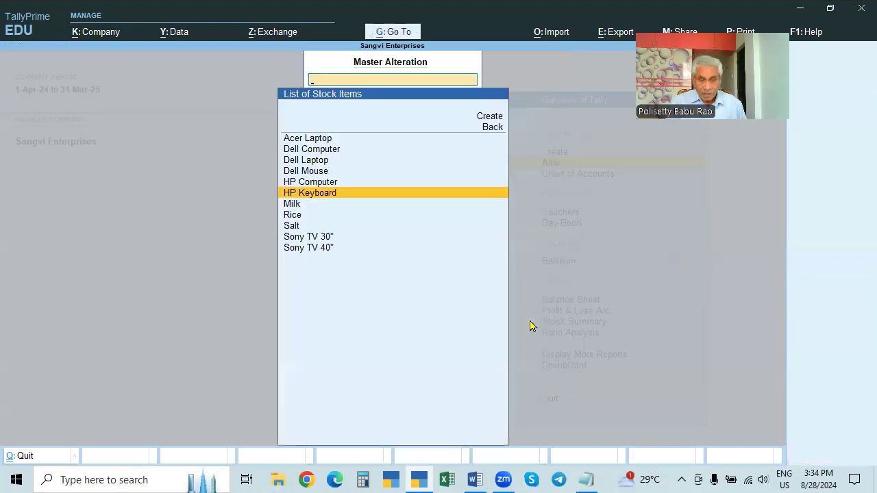
- Open the Sony TV 30" stock item and set its HSN/SAC code to 225588, effective from 1-Apr-24
{"action": "key", "text": "Down"}
{"action": "key", "text": "Down"}
{"action": "key", "text": "Down"}
{"action": "key", "text": "Down"}
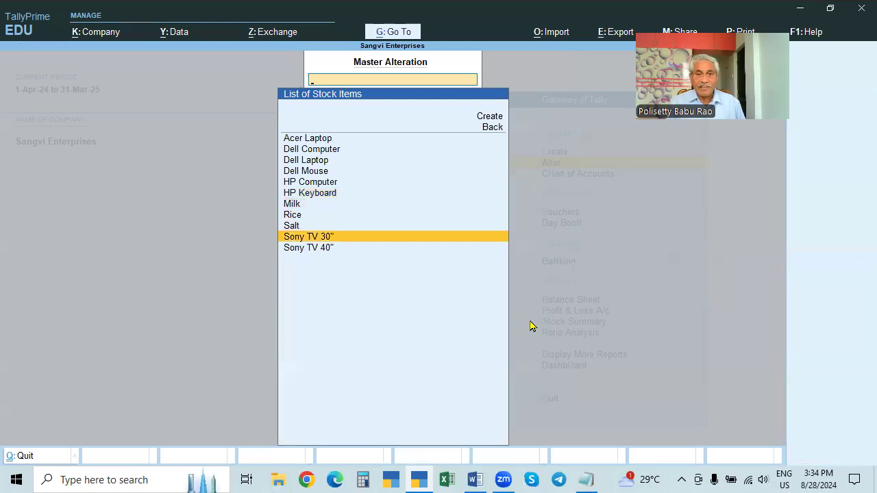
{"action": "key", "text": "Return"}
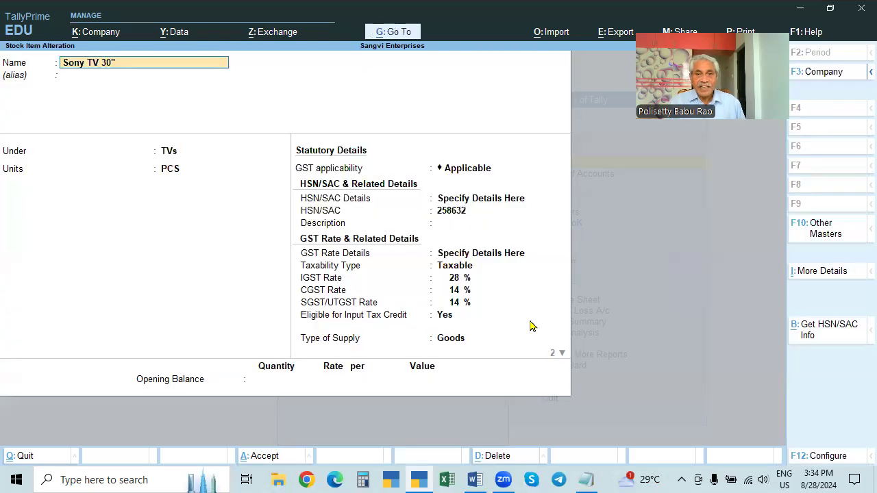
{"action": "left_click", "coordinate": [453, 213]}
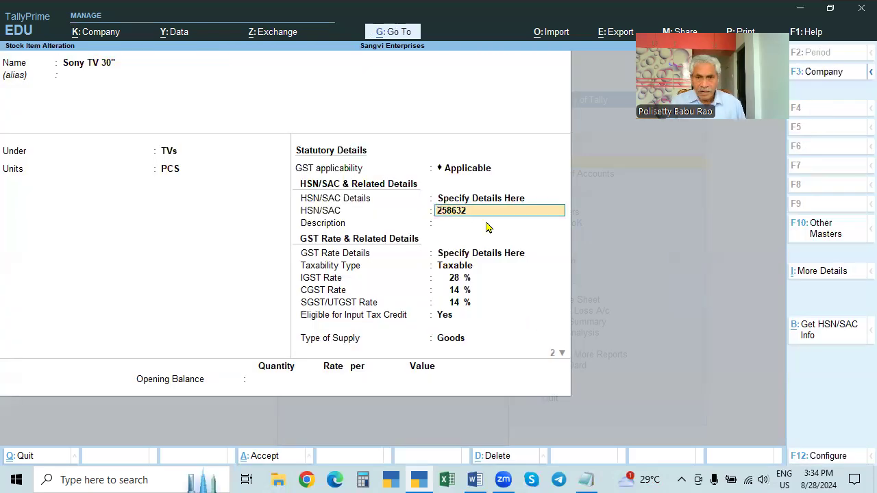
{"action": "key", "text": "BackSpace"}
{"action": "type", "text": "225588"}
{"action": "key", "text": "Return"}
{"action": "key", "text": "Return"}
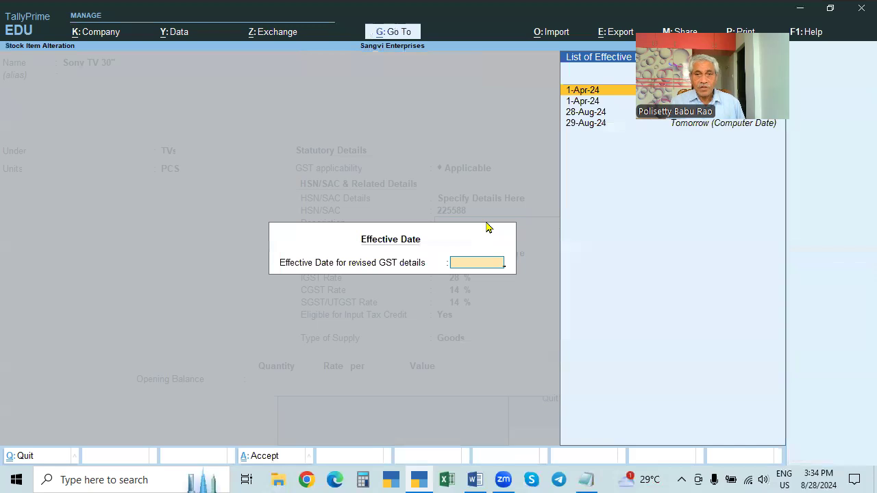
{"action": "key", "text": "Return"}
{"action": "key", "text": "Return"}
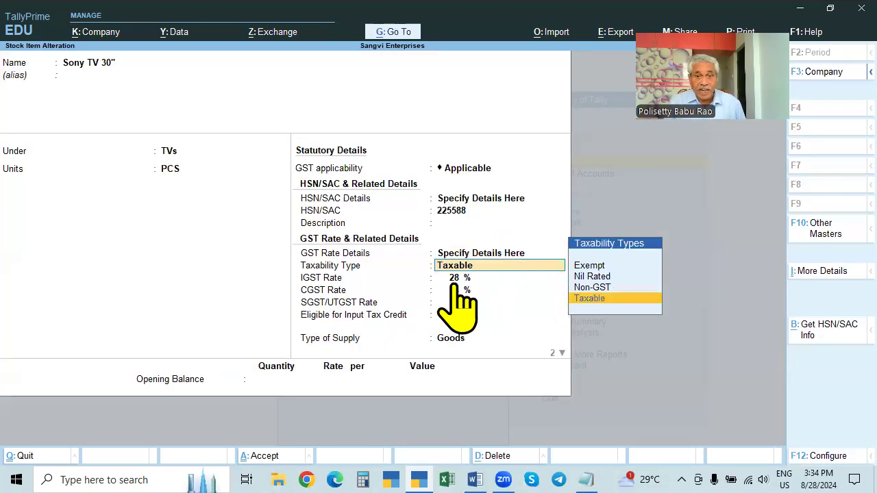
- Accept Sony TV 30"'s Taxable type, tax rates, input tax credit eligibility and blank opening balance, and save the stock item
{"action": "key", "text": "Return"}
{"action": "key", "text": "Return"}
{"action": "key", "text": "Return"}
{"action": "key", "text": "Return"}
{"action": "key", "text": "Return"}
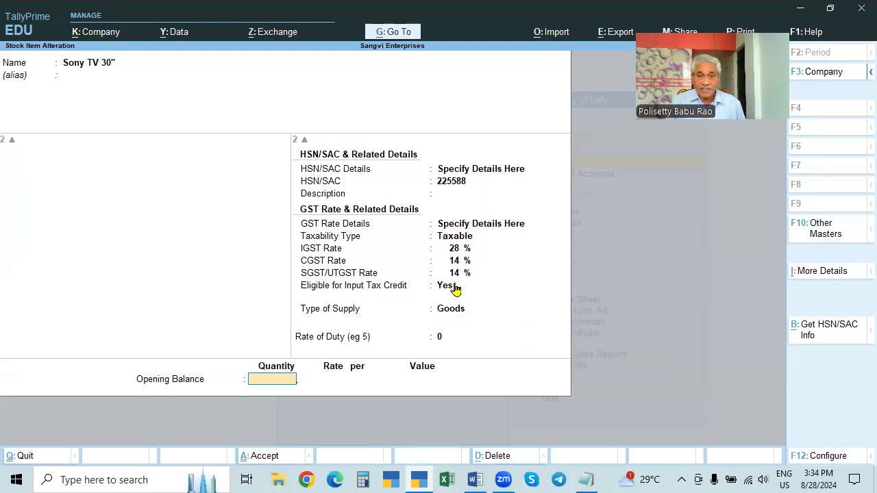
{"action": "key", "text": "Return"}
{"action": "key", "text": "Return"}
- Open the Sony TV 40" stock item, choose Specify Details Here for its HSN/SAC details and enter the code 225588
{"action": "key", "text": "Down"}
{"action": "key", "text": "Return"}
{"action": "key", "text": "Return"}
{"action": "key", "text": "Return"}
{"action": "key", "text": "Return"}
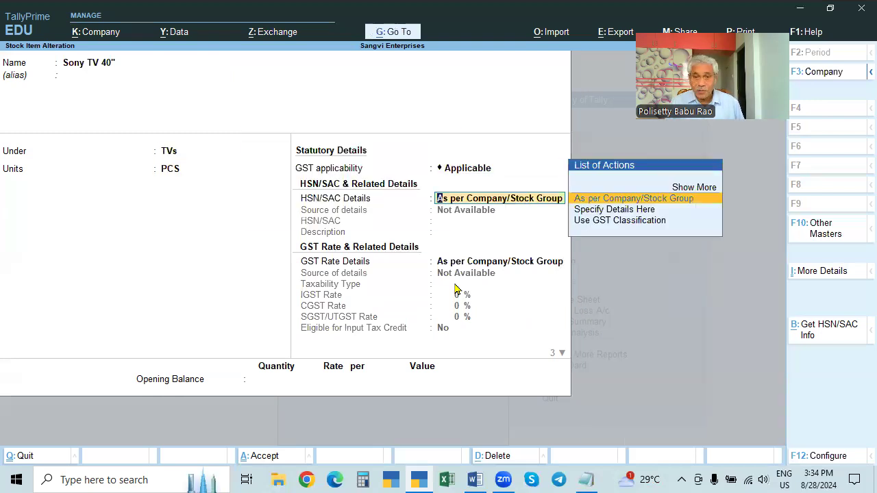
{"action": "key", "text": "Down"}
{"action": "key", "text": "Return"}
{"action": "type", "text": "225588"}
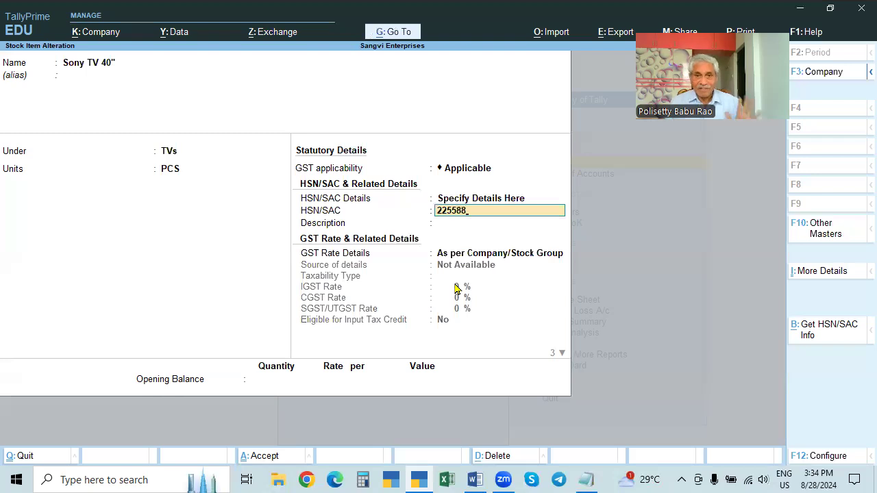
{"action": "key", "text": "Return"}
{"action": "key", "text": "Return"}
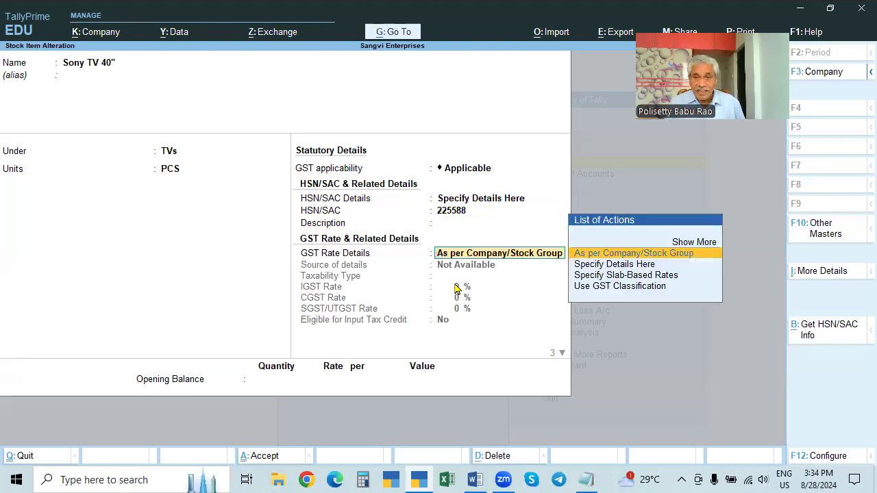
- Choose Specify Details Here for Sony TV 40"'s GST rate details, with the Taxable type and an IGST rate of 28%
{"action": "key", "text": "Down"}
{"action": "key", "text": "Return"}
{"action": "key", "text": "Return"}
{"action": "type", "text": "28"}
{"action": "key", "text": "Return"}
{"action": "key", "text": "Return"}
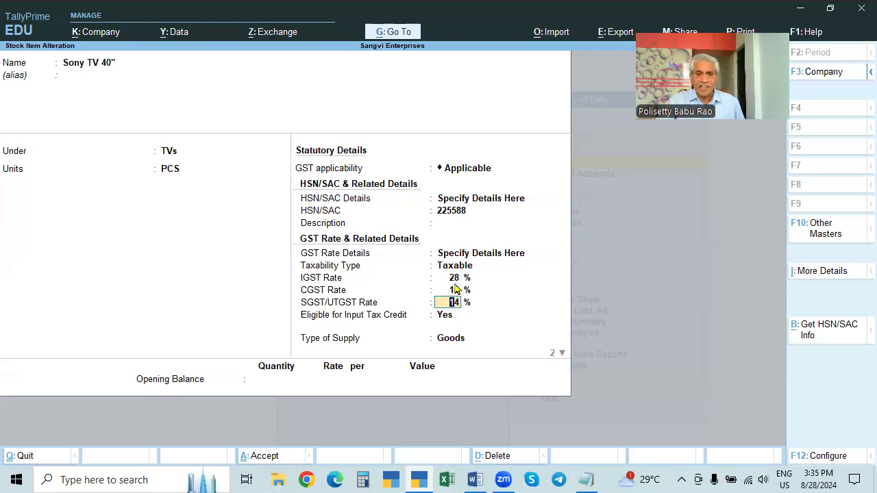
- Accept Sony TV 40"'s SGST rate, input tax credit eligibility, Goods supply type and blank opening balance, and save the stock item
{"action": "key", "text": "Return"}
{"action": "key", "text": "Return"}
{"action": "key", "text": "Return"}
{"action": "key", "text": "Return"}
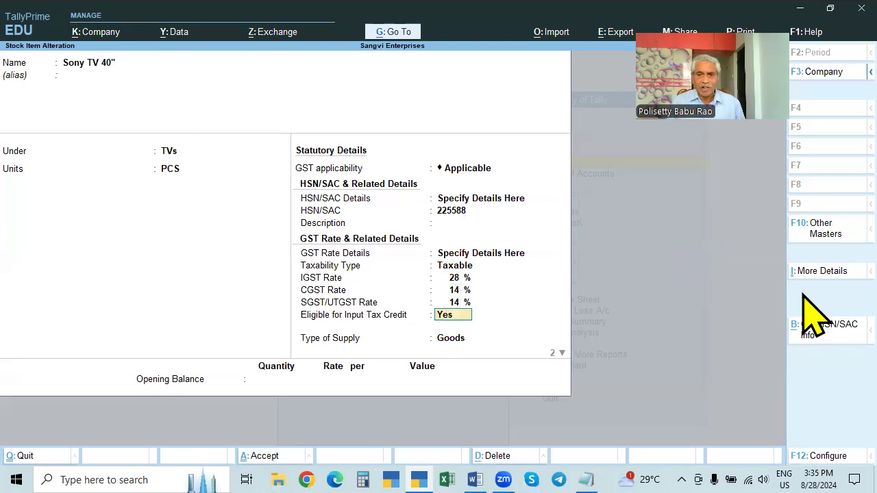
{"action": "key", "text": "Return"}
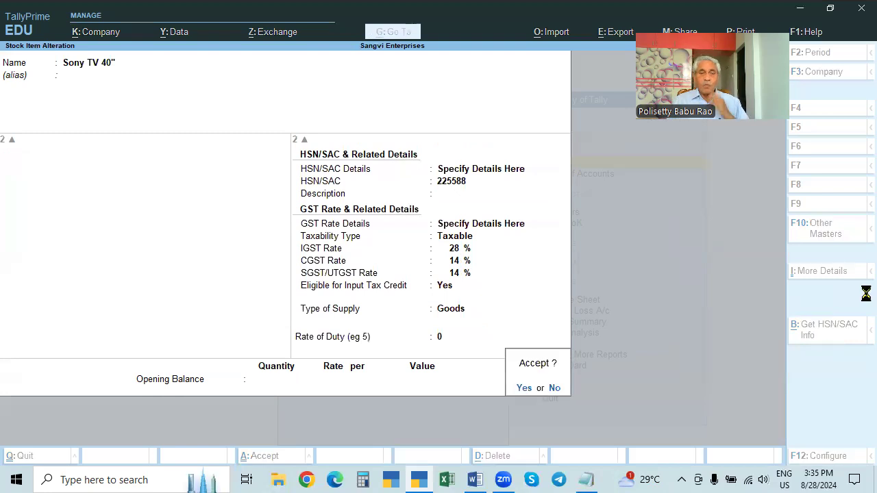
{"action": "key", "text": "Return"}
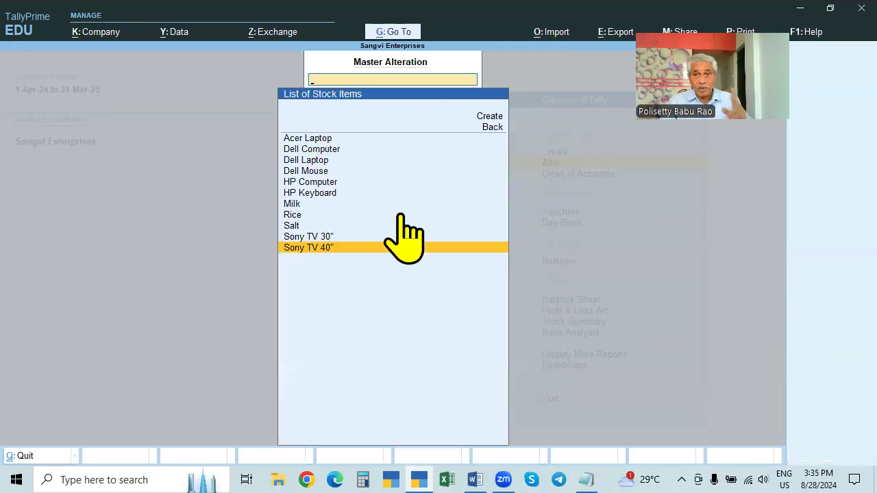
- Open the Milk stock item and keep its blank alias and Food Items group
{"action": "left_click", "coordinate": [293, 209]}
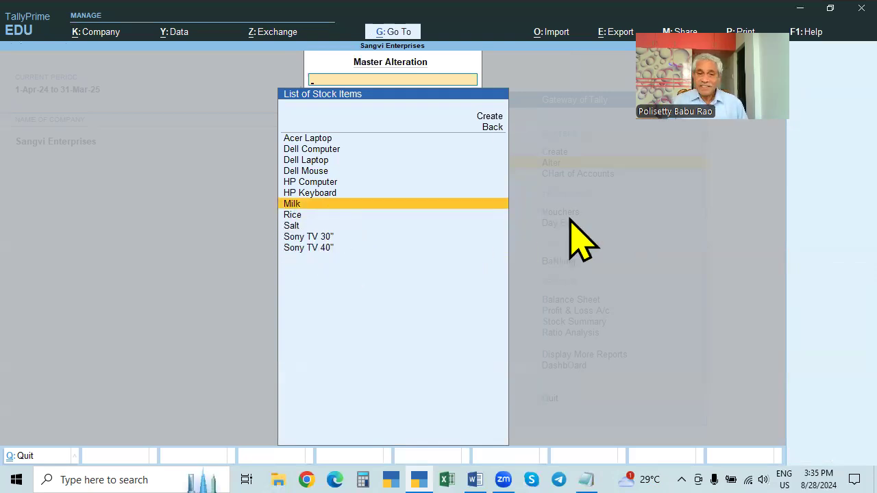
{"action": "key", "text": "Return"}
{"action": "key", "text": "Return"}
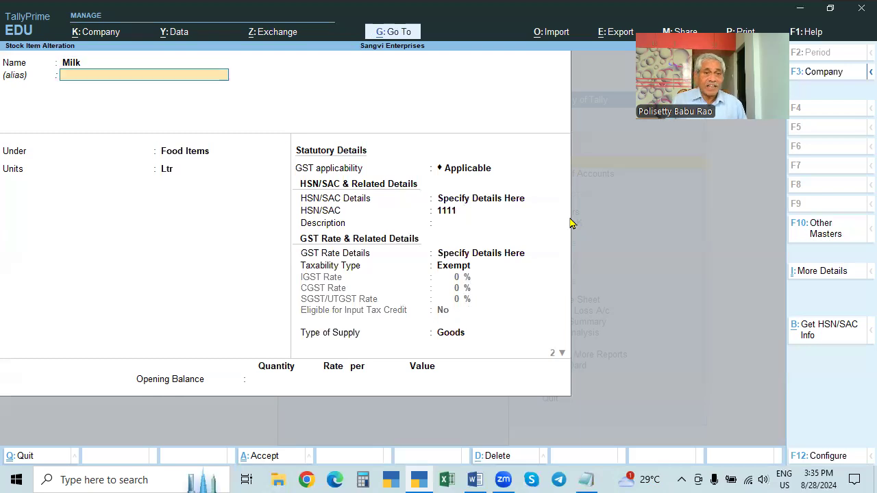
{"action": "key", "text": "Return"}
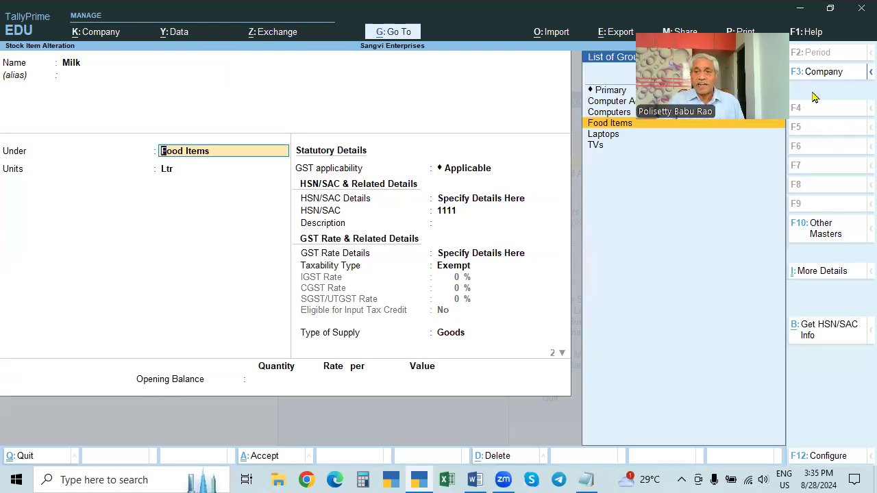
{"action": "left_click_drag", "start_coordinate": [802, 78], "coordinate": [857, 89]}
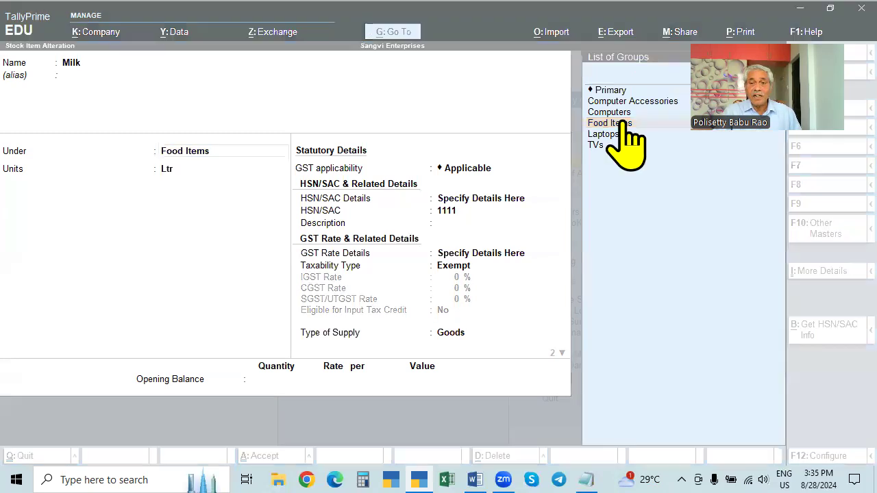
{"action": "left_click", "coordinate": [257, 206]}
{"action": "key", "text": "Return"}
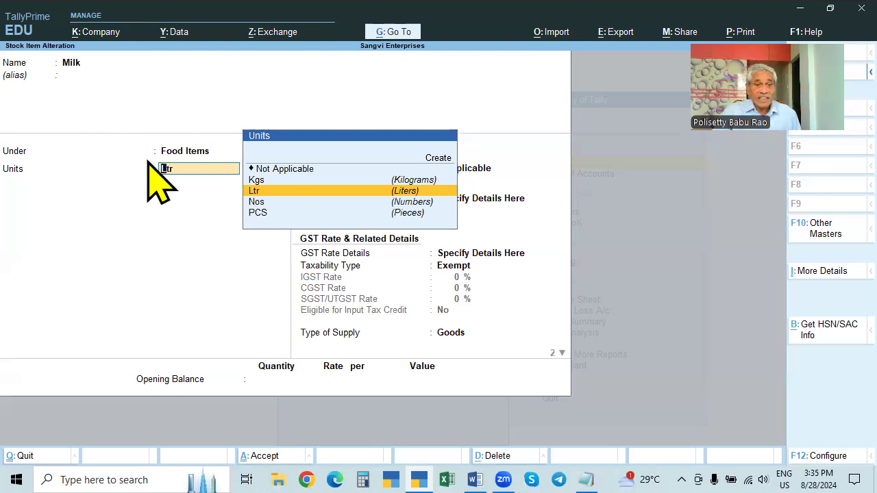
- Alter the Ltr unit from within the Milk item, set its Unit Quantity Code to LTR-LITRES, keep 3 decimal places and save it
{"action": "key", "text": "ctrl+Return"}
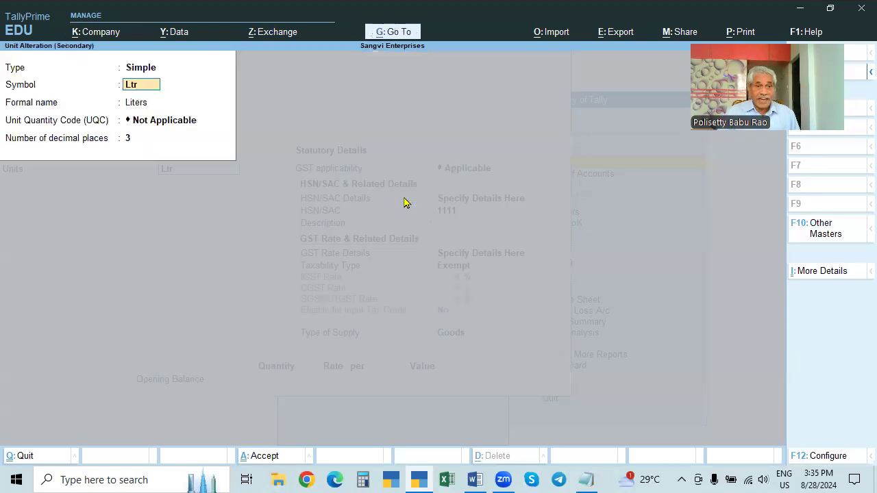
{"action": "left_click", "coordinate": [147, 123]}
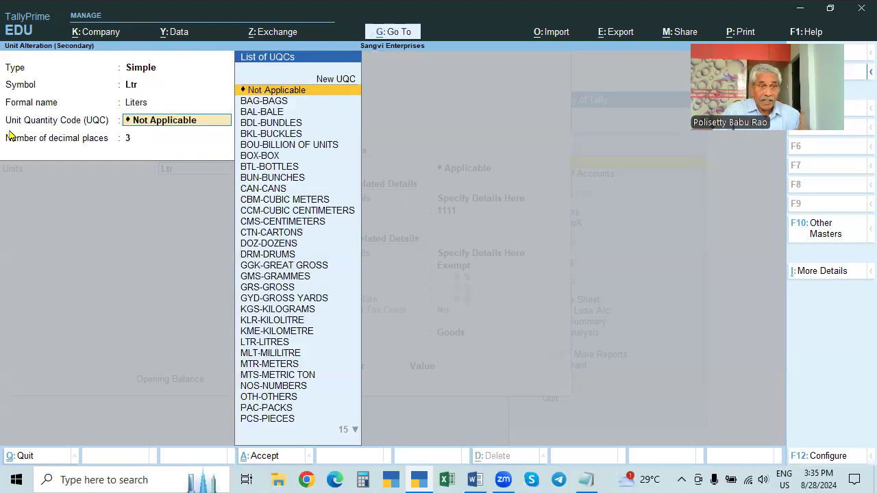
{"action": "type", "text": "k"}
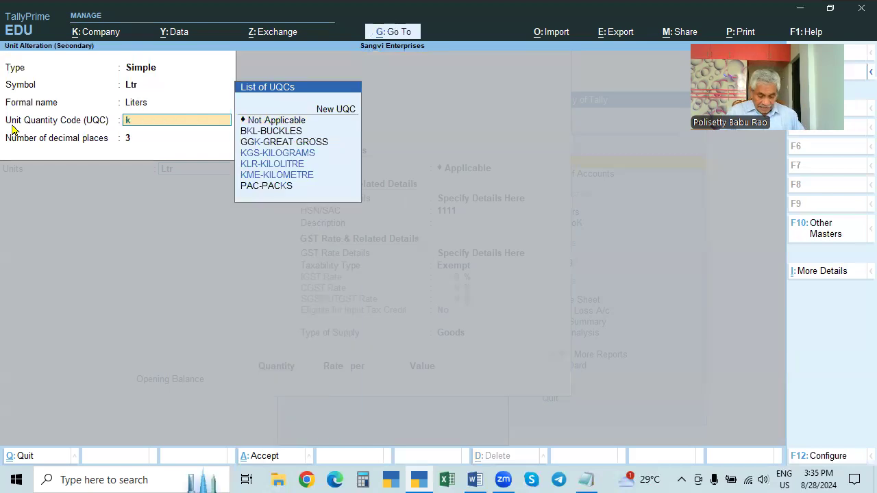
{"action": "type", "text": "\\"}
{"action": "key", "text": "BackSpace"}
{"action": "key", "text": "BackSpace"}
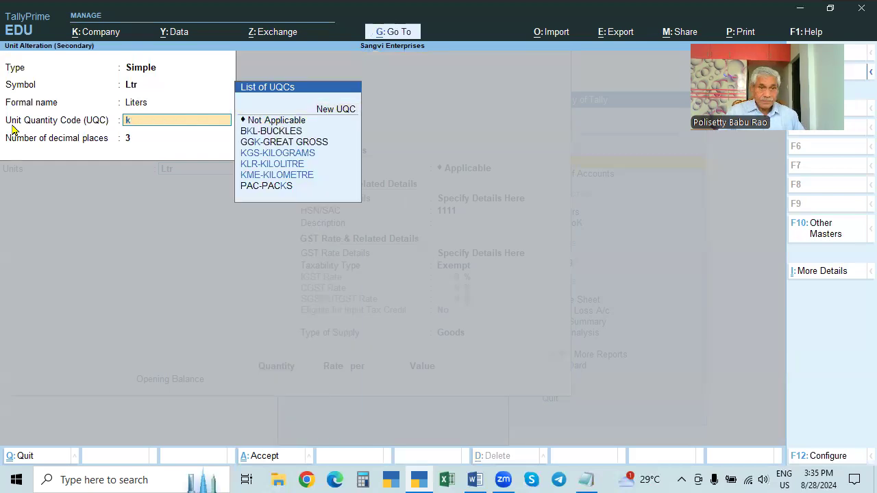
{"action": "key", "text": "BackSpace"}
{"action": "type", "text": "lt"}
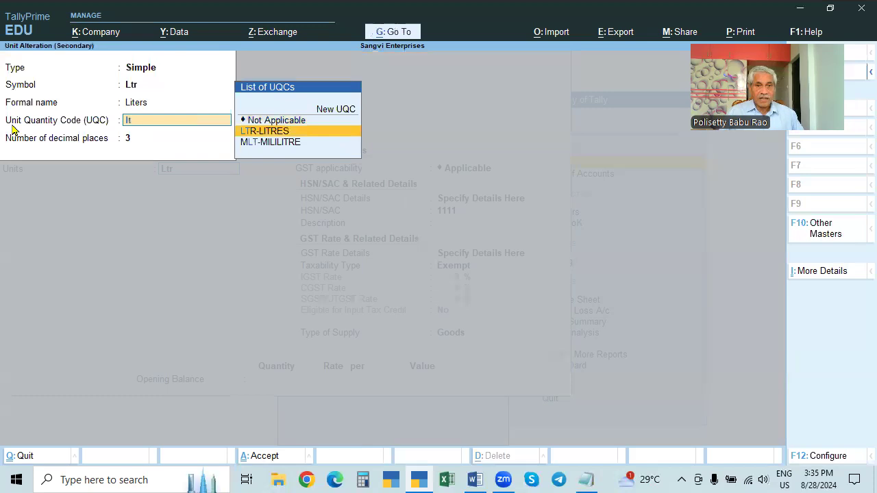
{"action": "key", "text": "Return"}
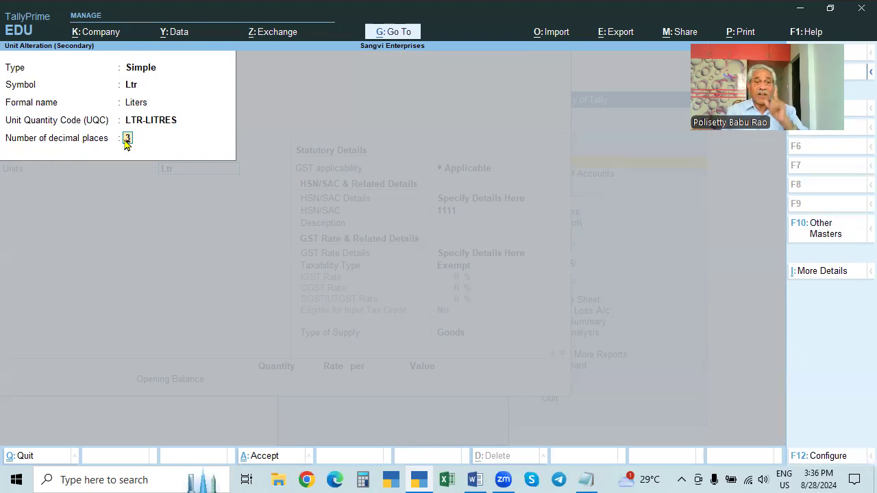
{"action": "key", "text": "Return"}
{"action": "key", "text": "Return"}
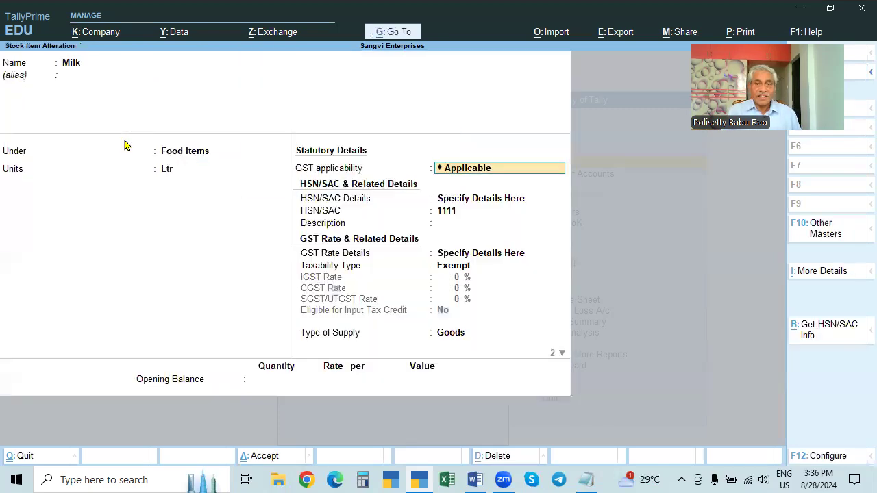
- Accept Milk's HSN/SAC code 1111, Exempt taxability type and Goods supply type, and save the stock item
{"action": "key", "text": "Return"}
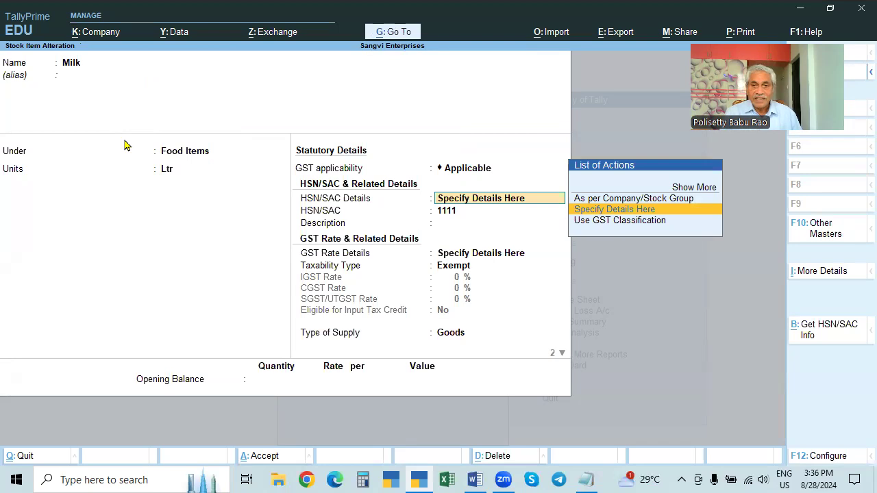
{"action": "key", "text": "Return"}
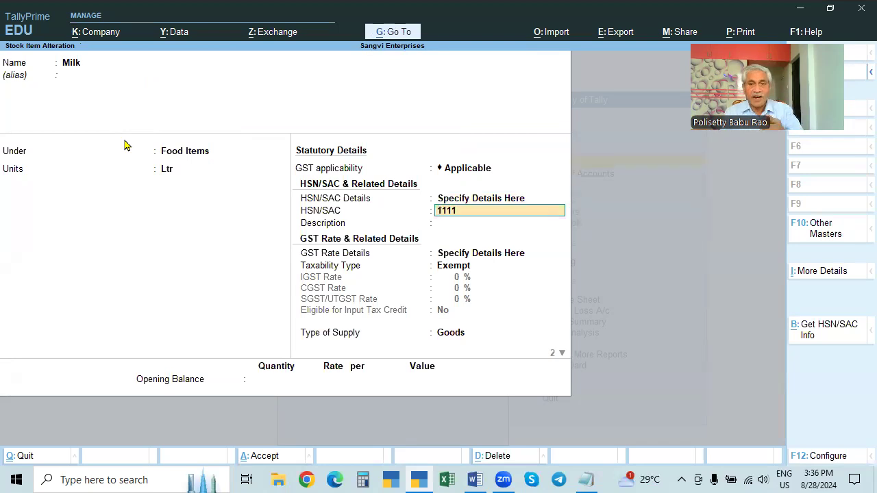
{"action": "key", "text": "Return"}
{"action": "key", "text": "Return"}
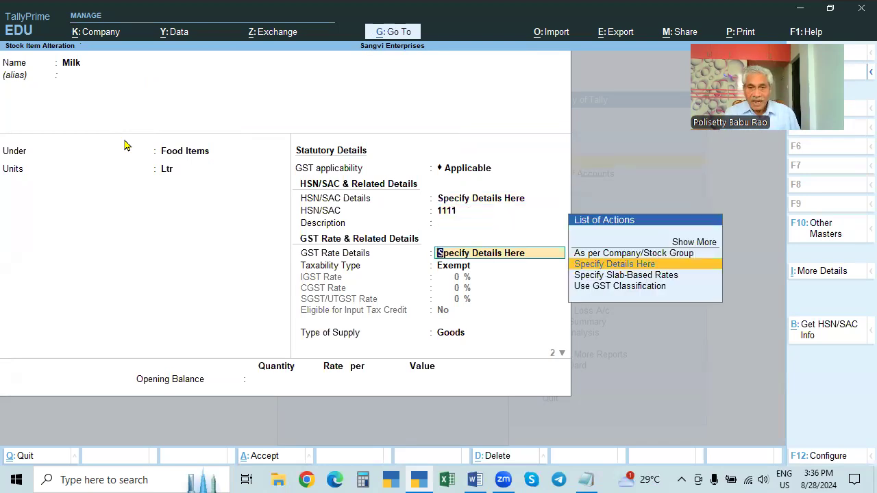
{"action": "key", "text": "Return"}
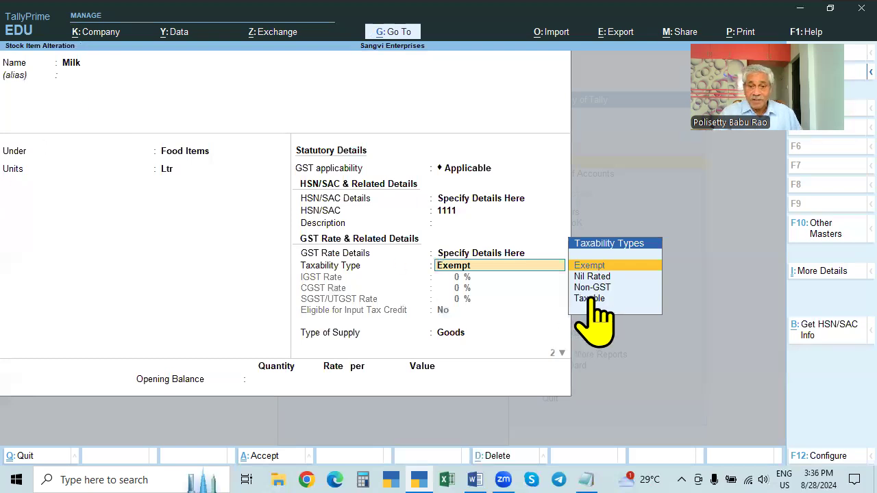
{"action": "key", "text": "Return"}
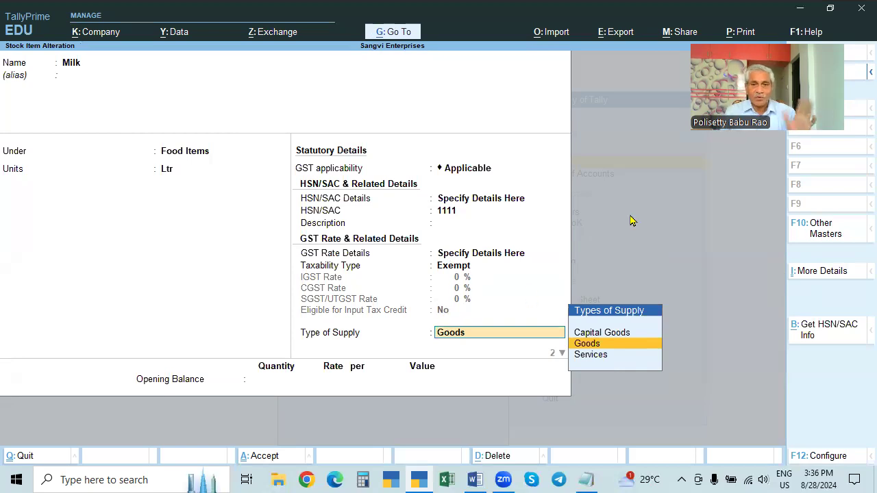
{"action": "key", "text": "Return"}
{"action": "key", "text": "ctrl+a"}
- Open the Rice stock item and keep Specify Details Here for both its HSN/SAC details, with code 2222, and its GST rate details
{"action": "key", "text": "Down"}
{"action": "key", "text": "Return"}
{"action": "key", "text": "Return"}
{"action": "key", "text": "Return"}
{"action": "key", "text": "Return"}
{"action": "key", "text": "Return"}
{"action": "key", "text": "Return"}
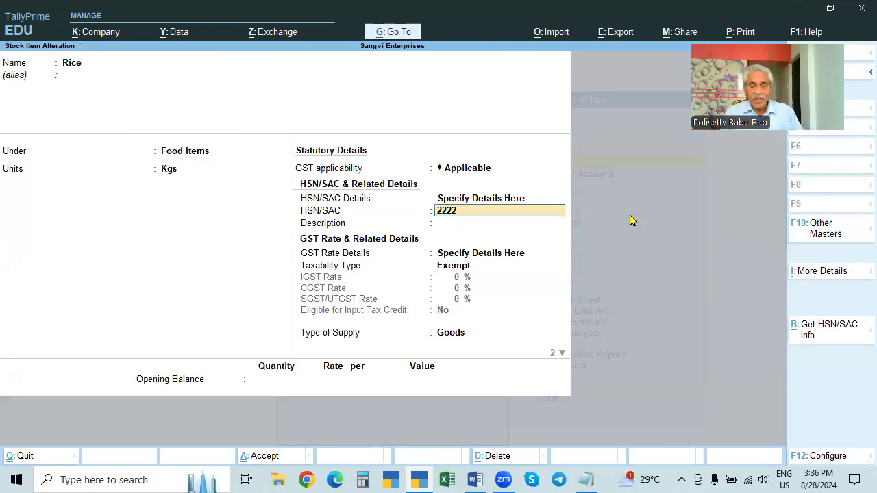
{"action": "key", "text": "Return"}
{"action": "key", "text": "Return"}
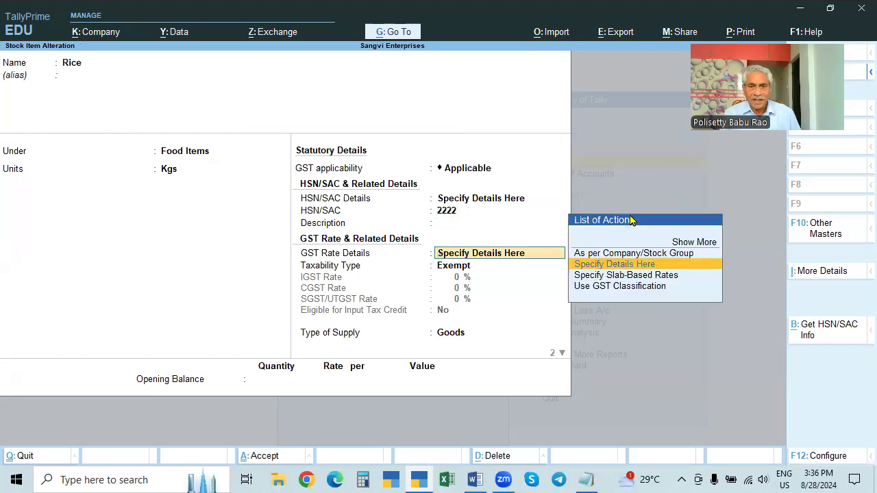
{"action": "key", "text": "Return"}
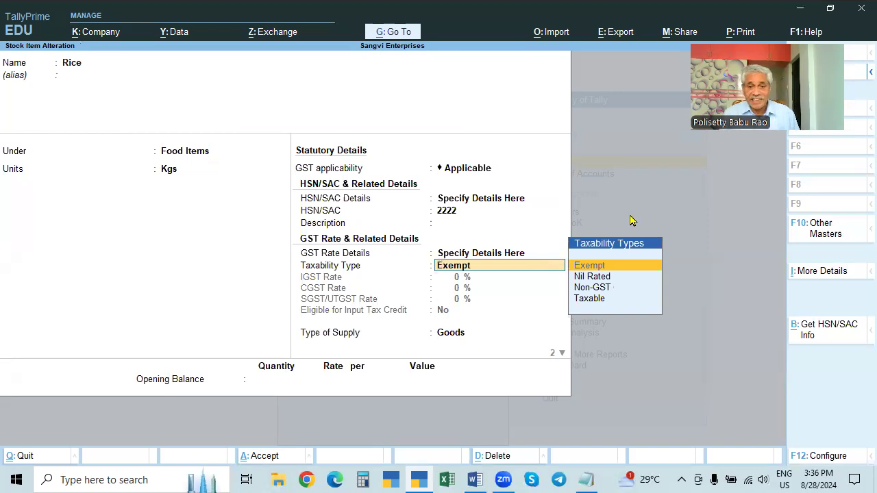
- Accept Rice's Exempt taxability type, Goods supply type and blank opening balance, and save the stock item
{"action": "key", "text": "Return"}
{"action": "key", "text": "Return"}
{"action": "key", "text": "Return"}
{"action": "key", "text": "Return"}
{"action": "key", "text": "Return"}
- Open the Salt stock item, keeping Kgs, GST applicability and Specify Details Here for HSN/SAC with code 3333
{"action": "key", "text": "Down"}
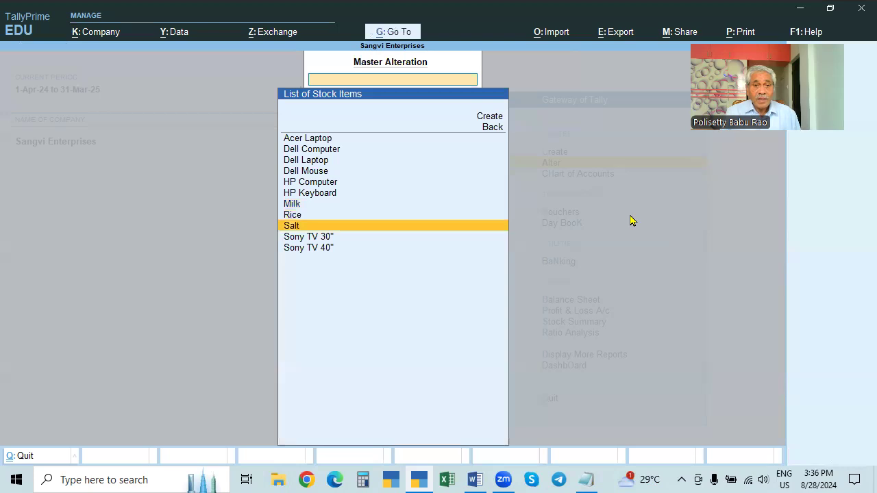
{"action": "key", "text": "Return"}
{"action": "key", "text": "Return"}
{"action": "key", "text": "Return"}
{"action": "key", "text": "Return"}
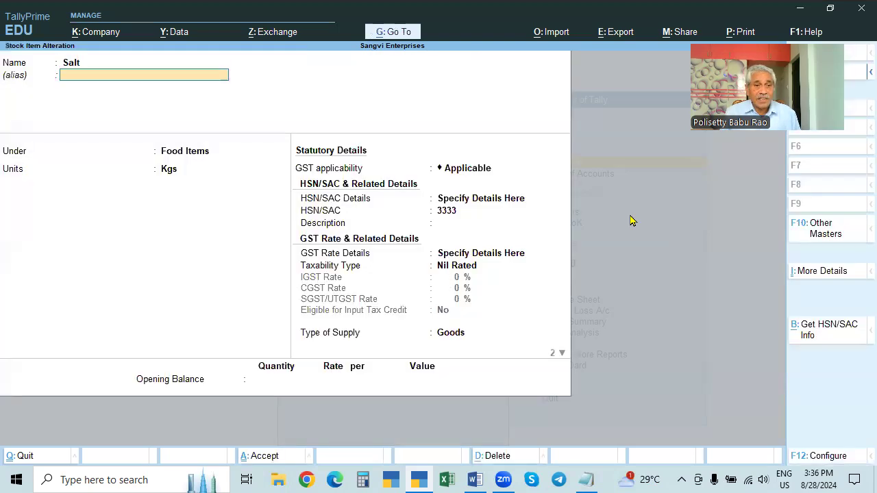
{"action": "key", "text": "Return"}
{"action": "key", "text": "Return"}
{"action": "key", "text": "Return"}
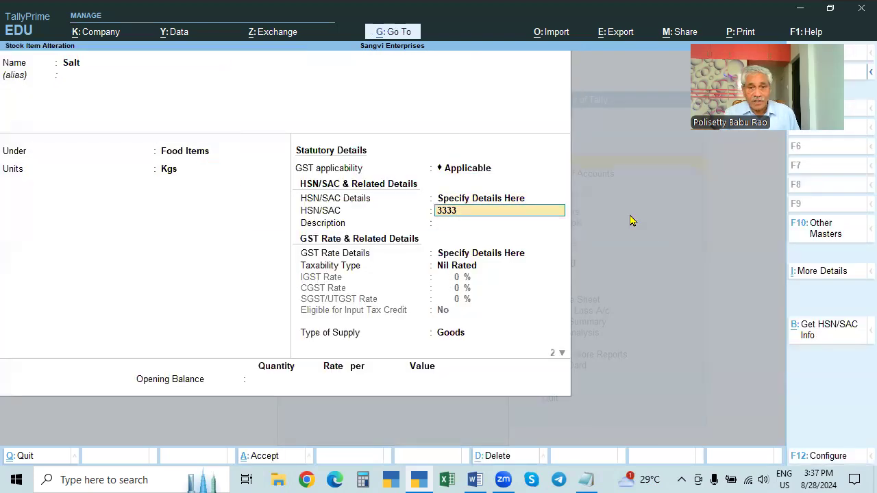
{"action": "key", "text": "Return"}
{"action": "key", "text": "Return"}
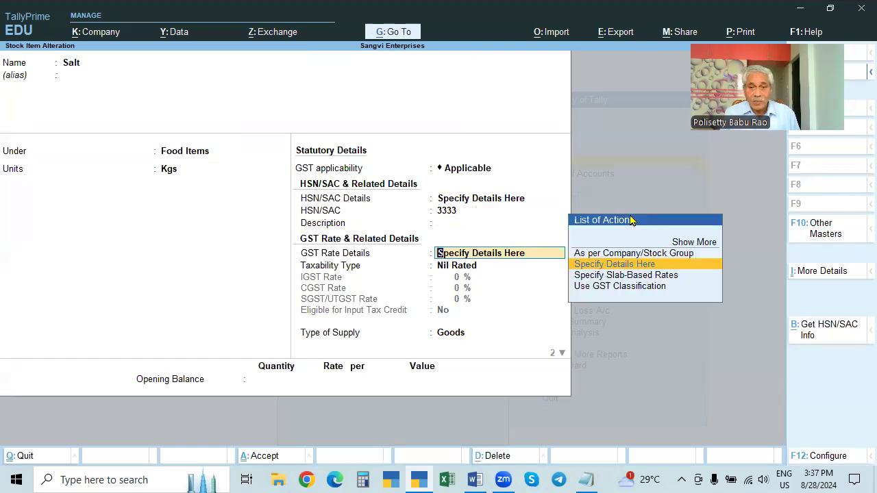
- Accept Salt's GST rate details, Nil Rated taxability type, Goods supply type and blank opening balance, and save the stock item
{"action": "key", "text": "Return"}
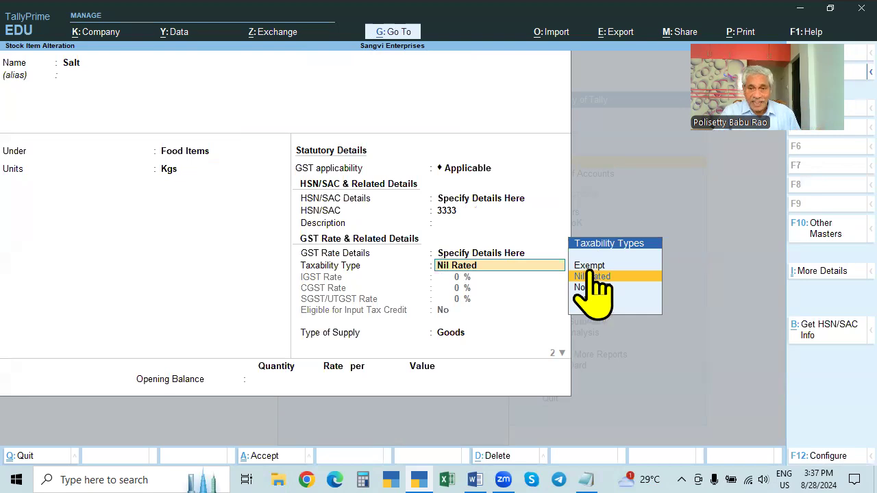
{"action": "key", "text": "Return"}
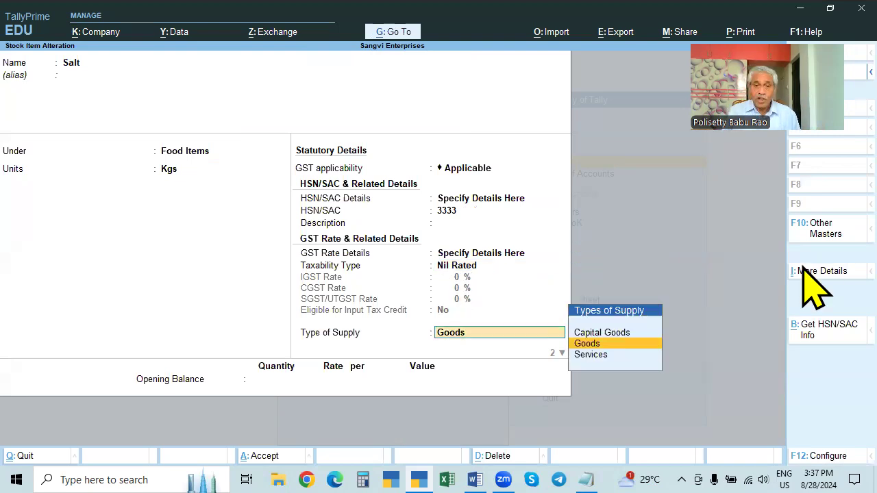
{"action": "key", "text": "Return"}
{"action": "key", "text": "Return"}
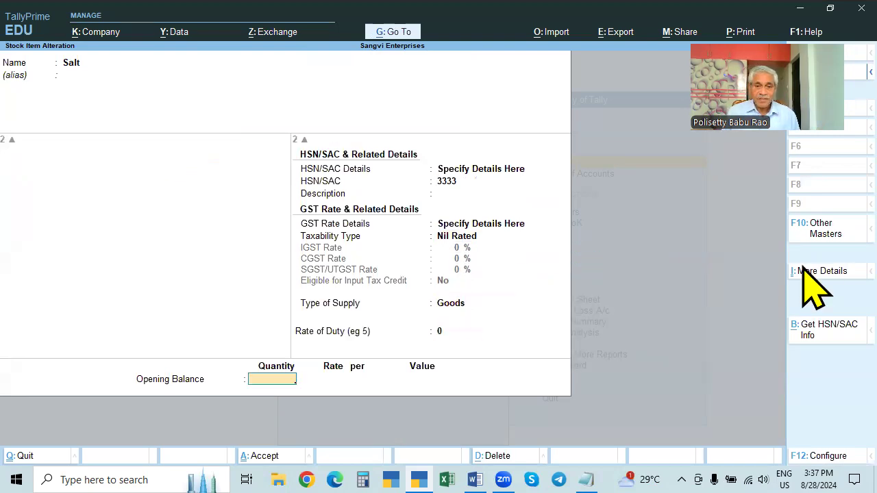
{"action": "key", "text": "Return"}
{"action": "key", "text": "Return"}
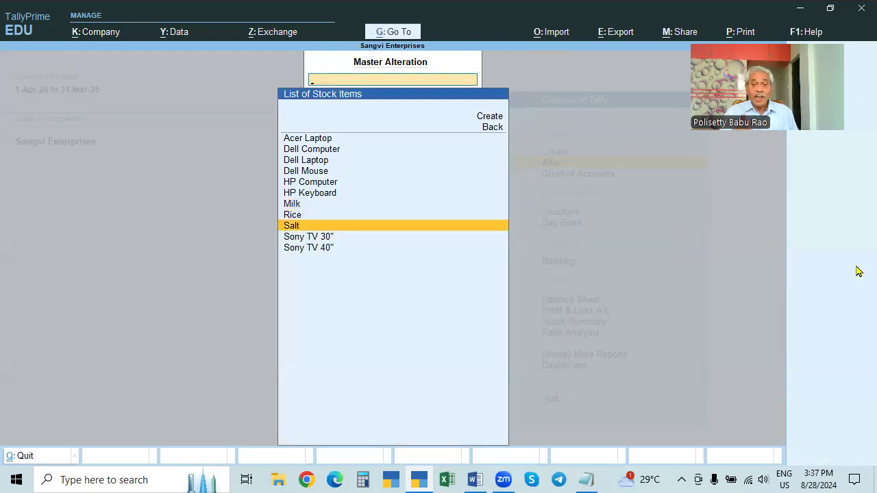
- Leave stock item alteration and look through the list of units available for alteration without opening any
{"action": "key", "text": "Escape"}
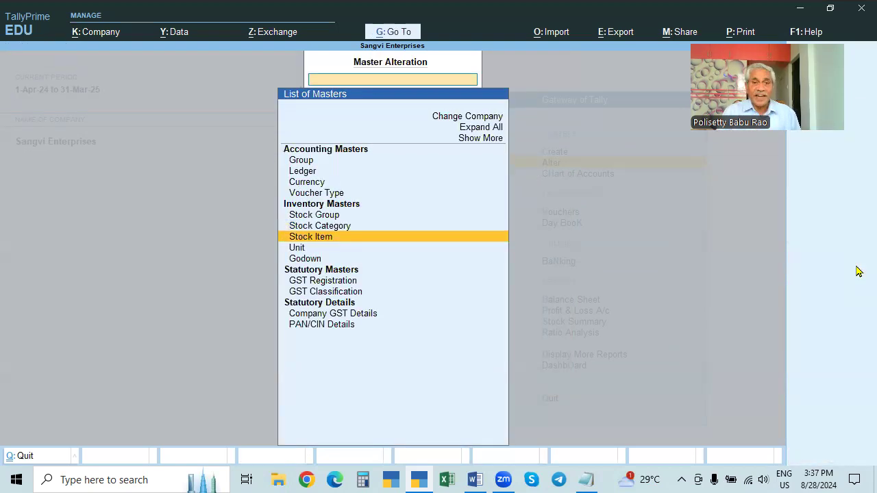
{"action": "key", "text": "Escape"}
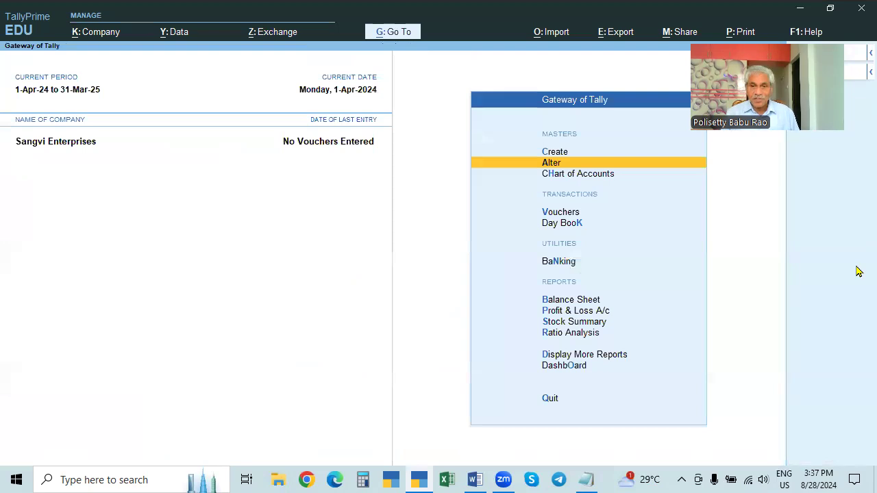
{"action": "key", "text": "Return"}
{"action": "key", "text": "Down"}
{"action": "key", "text": "Down"}
{"action": "key", "text": "Down"}
{"action": "key", "text": "Down"}
{"action": "key", "text": "Down"}
{"action": "key", "text": "Down"}
{"action": "key", "text": "Down"}
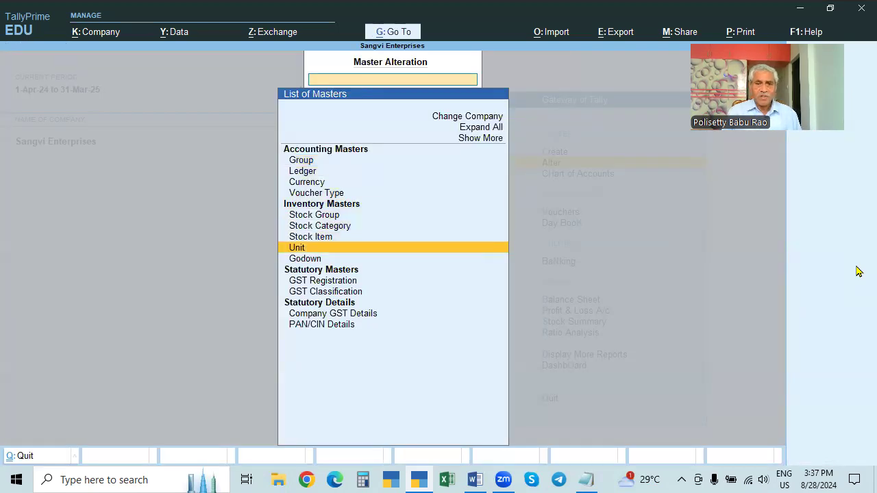
{"action": "key", "text": "Return"}
{"action": "key", "text": "Down"}
{"action": "key", "text": "Down"}
{"action": "key", "text": "Down"}
{"action": "key", "text": "Up"}
{"action": "key", "text": "Up"}
{"action": "key", "text": "Up"}
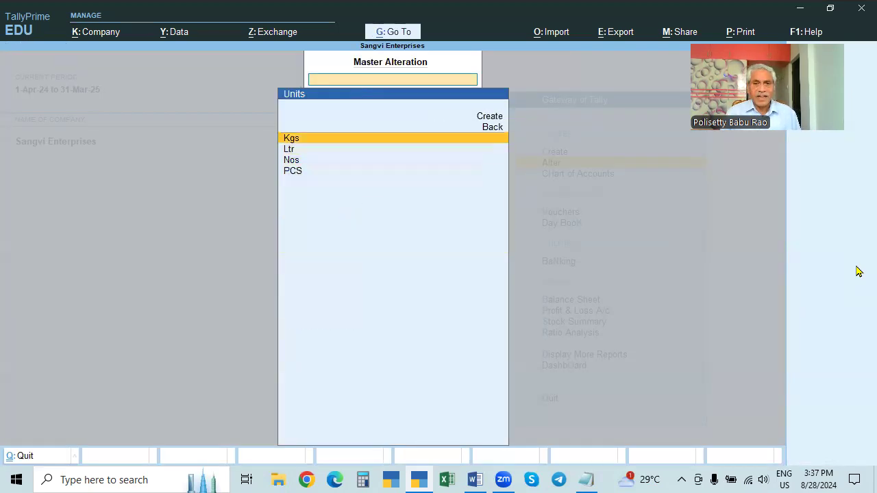
{"action": "key", "text": "Escape"}
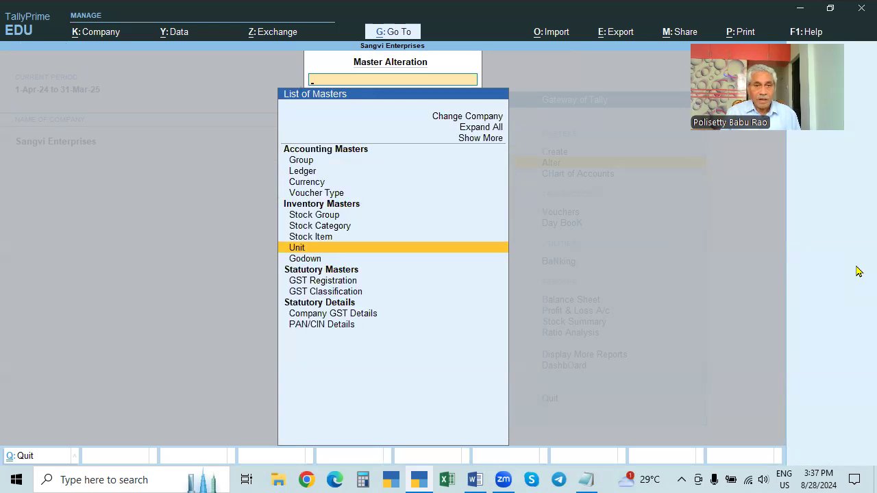
- Open the Rice stock item for alteration
{"action": "key", "text": "Up"}
{"action": "key", "text": "Return"}
{"action": "key", "text": "Down"}
{"action": "key", "text": "Down"}
{"action": "key", "text": "Down"}
{"action": "key", "text": "Down"}
{"action": "key", "text": "Down"}
{"action": "key", "text": "Down"}
{"action": "key", "text": "Down"}
{"action": "key", "text": "Down"}
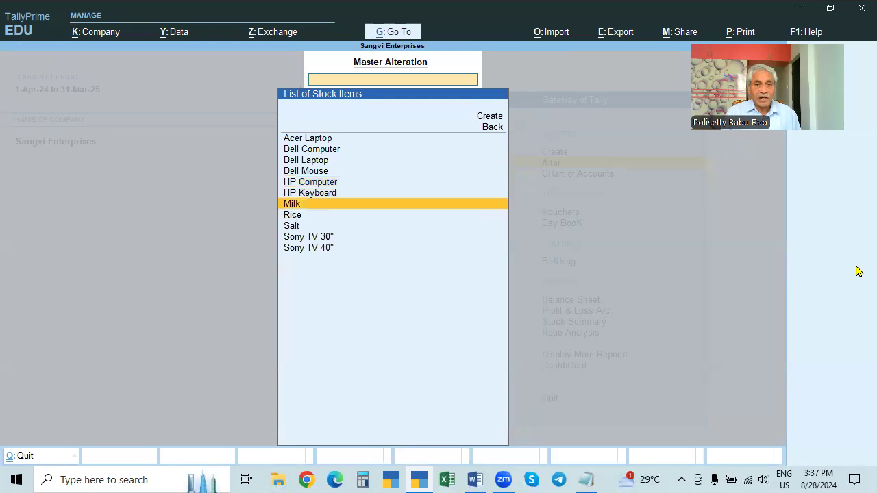
{"action": "key", "text": "Up"}
{"action": "key", "text": "Return"}
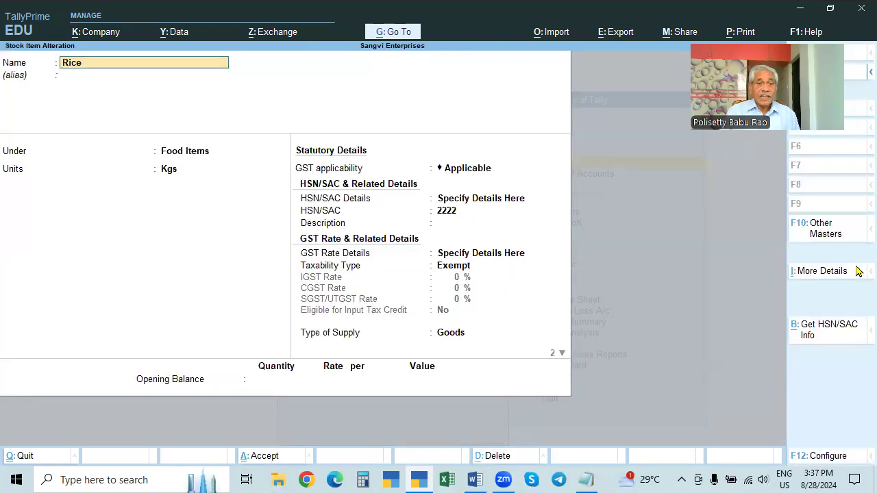
- Alter the Kgs unit from within the Rice item, set its Unit Quantity Code to KGS-KILOGRAMS, keep 3 decimal places and save it
{"action": "left_click", "coordinate": [170, 169]}
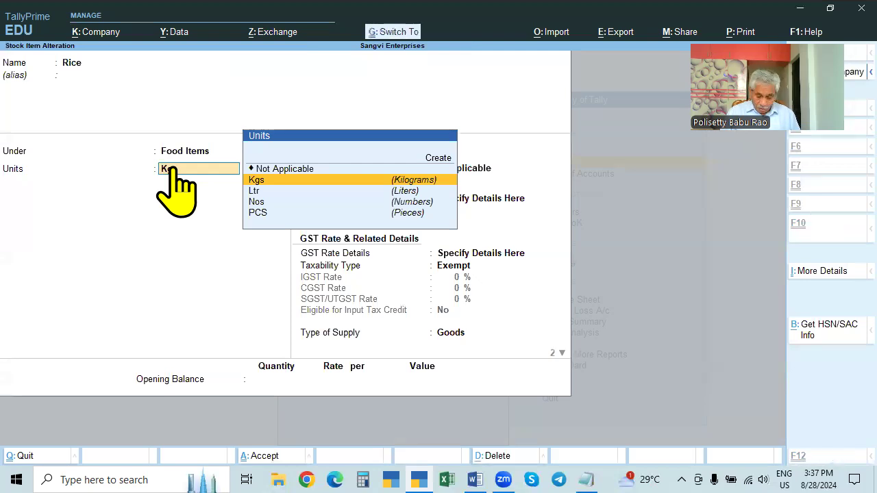
{"action": "key", "text": "ctrl+Return"}
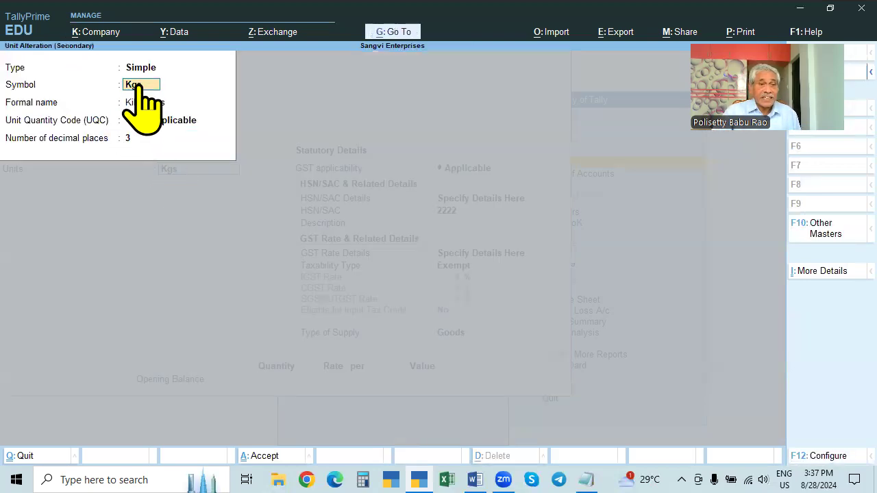
{"action": "key", "text": "Return"}
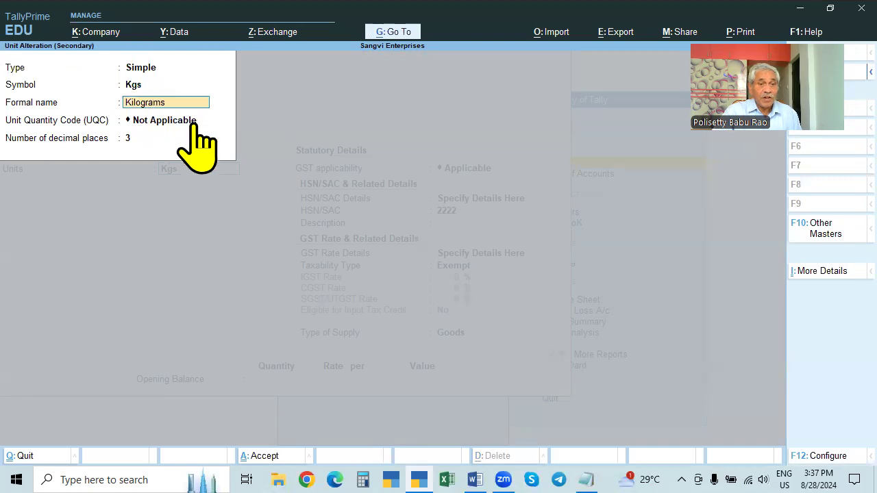
{"action": "left_click", "coordinate": [193, 121]}
{"action": "type", "text": "kg"}
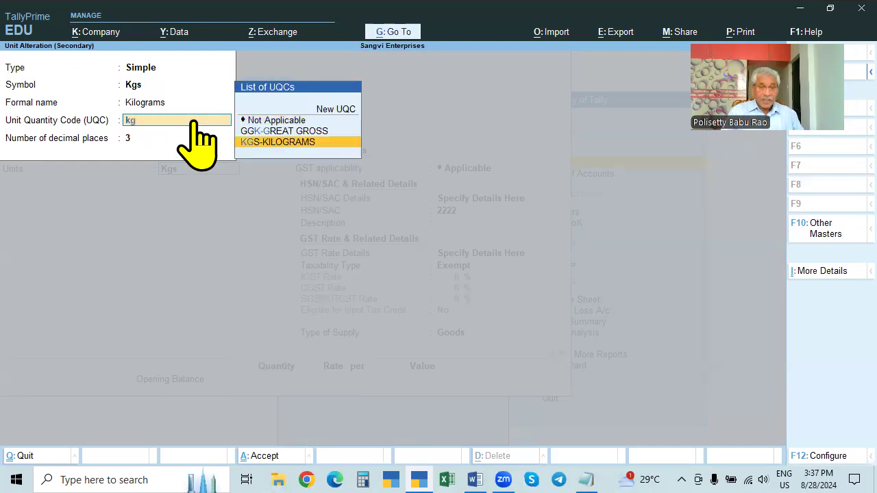
{"action": "key", "text": "Return"}
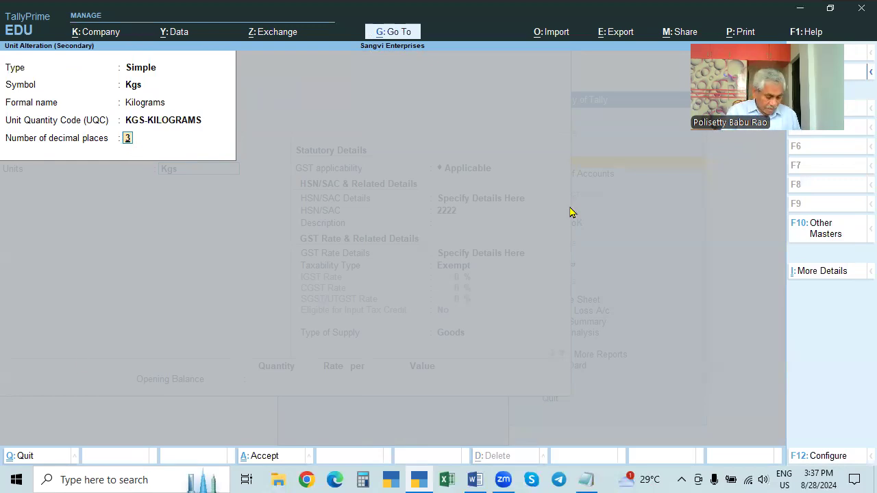
{"action": "key", "text": "ctrl+a"}
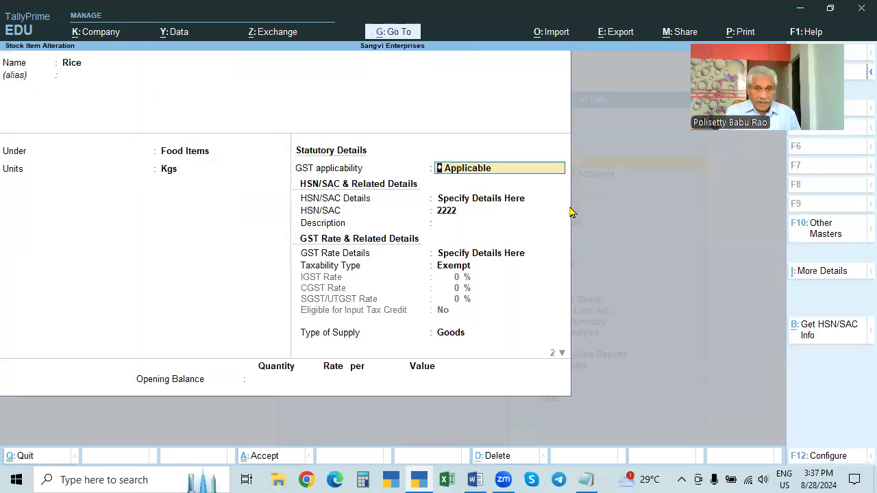
- Accept Rice's existing HSN/SAC code 2222, Exempt taxability type and Goods supply type, and save the stock item
{"action": "key", "text": "Return"}
{"action": "key", "text": "Return"}
{"action": "key", "text": "Return"}
{"action": "key", "text": "Return"}
{"action": "key", "text": "Return"}
{"action": "key", "text": "Return"}
{"action": "key", "text": "Return"}
{"action": "key", "text": "Return"}
- Check the Kgs unit's Unit Quantity Code from within the Salt stock item, and leave the unit and item without altering them
{"action": "key", "text": "Down"}
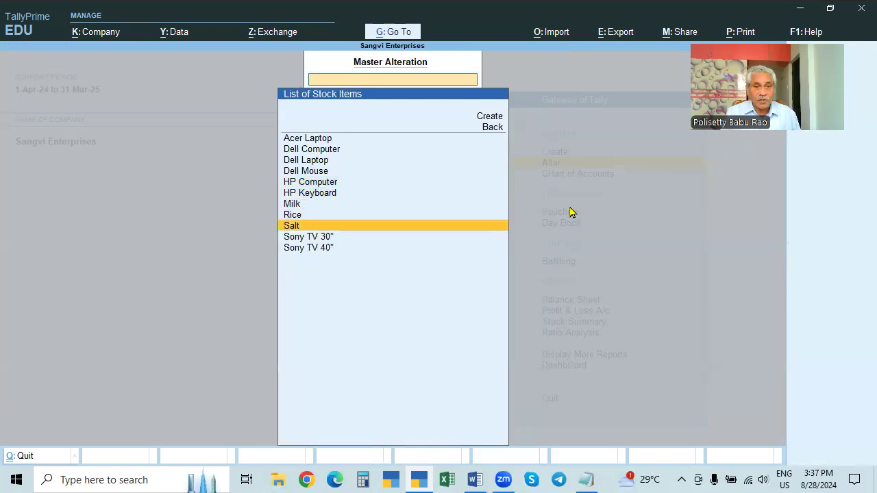
{"action": "key", "text": "Return"}
{"action": "key", "text": "Return"}
{"action": "key", "text": "Return"}
{"action": "key", "text": "Return"}
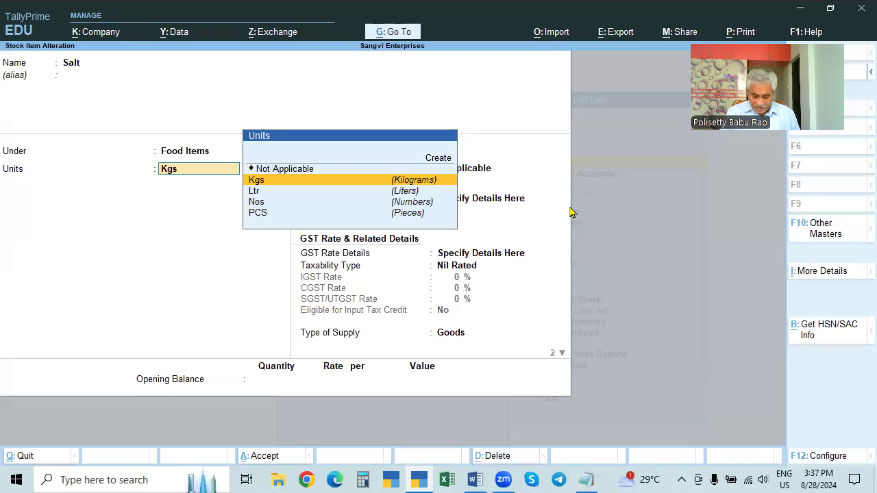
{"action": "key", "text": "ctrl+Return"}
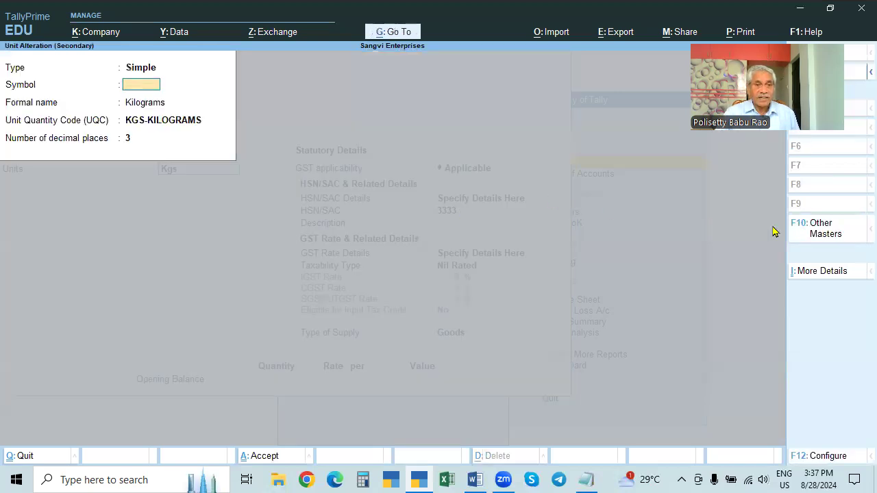
{"action": "key", "text": "Escape"}
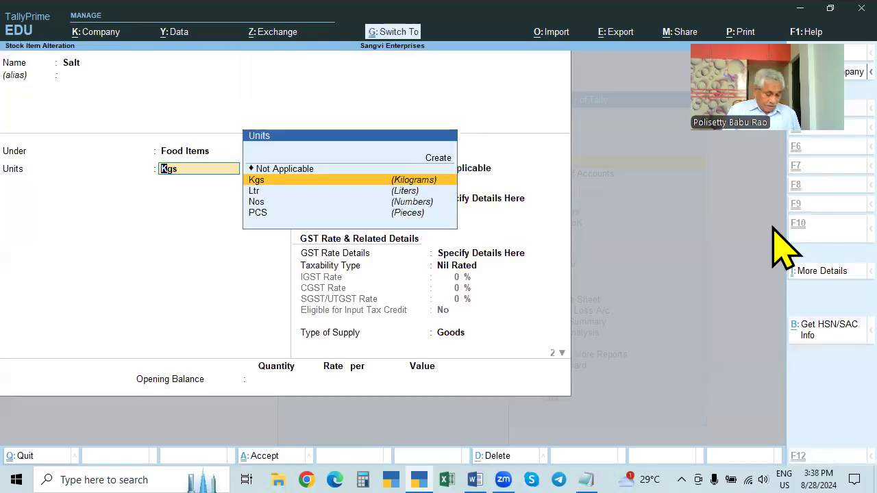
{"action": "key", "text": "Escape"}
{"action": "key", "text": "Escape"}
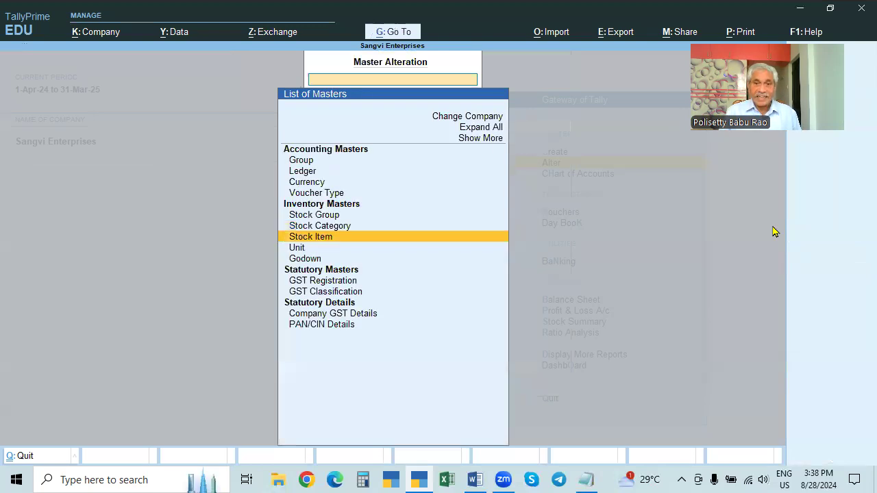
- Open the Acer Laptop stock item, check its unit of measure and close the item without altering it
{"action": "key", "text": "Down"}
{"action": "key", "text": "Up"}
{"action": "key", "text": "Down"}
{"action": "key", "text": "Up"}
{"action": "key", "text": "Return"}
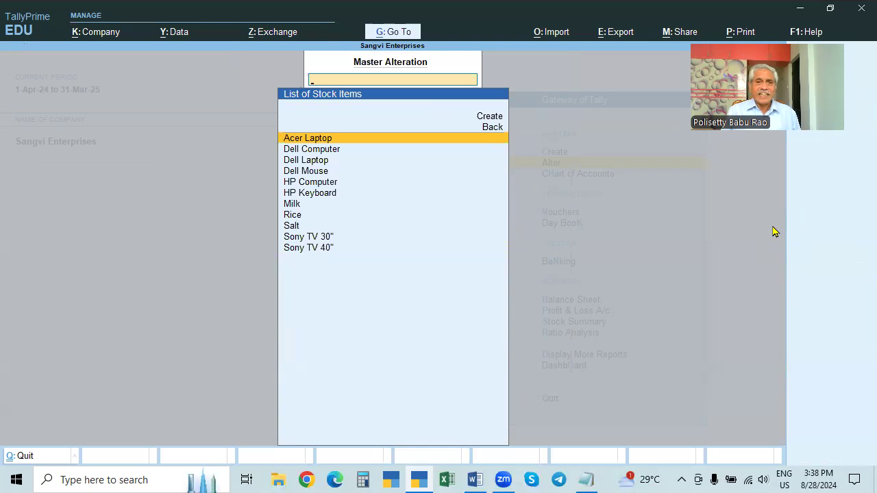
{"action": "key", "text": "Return"}
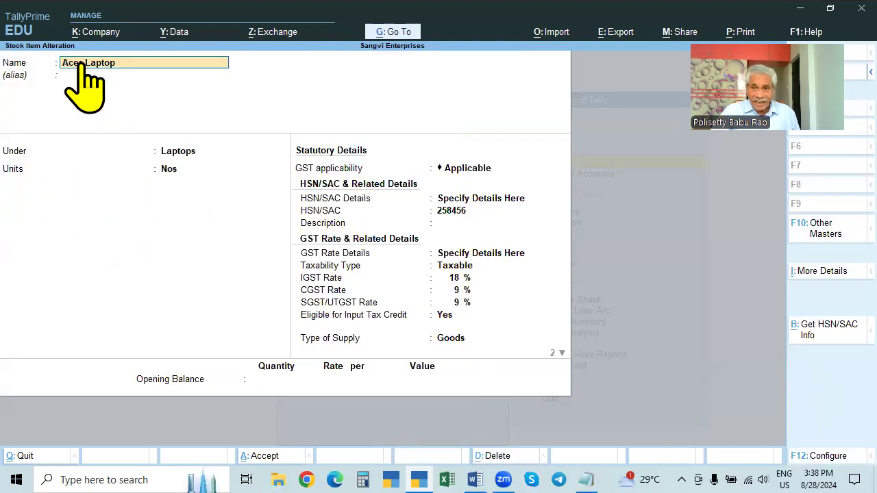
{"action": "left_click", "coordinate": [171, 171]}
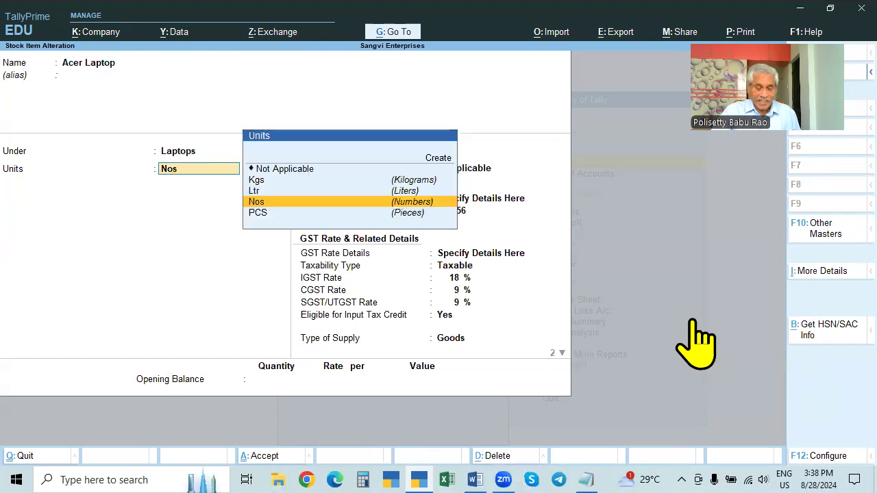
{"action": "key", "text": "Escape"}
{"action": "key", "text": "Escape"}
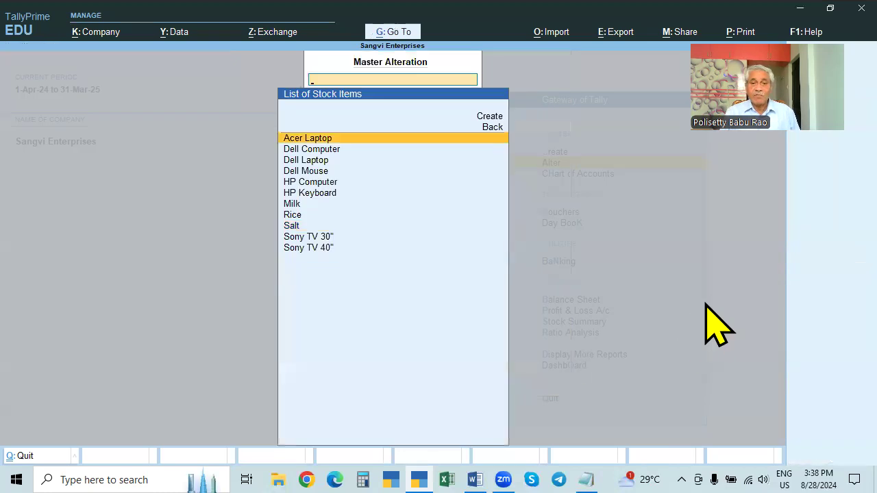
{"action": "key", "text": "Escape"}
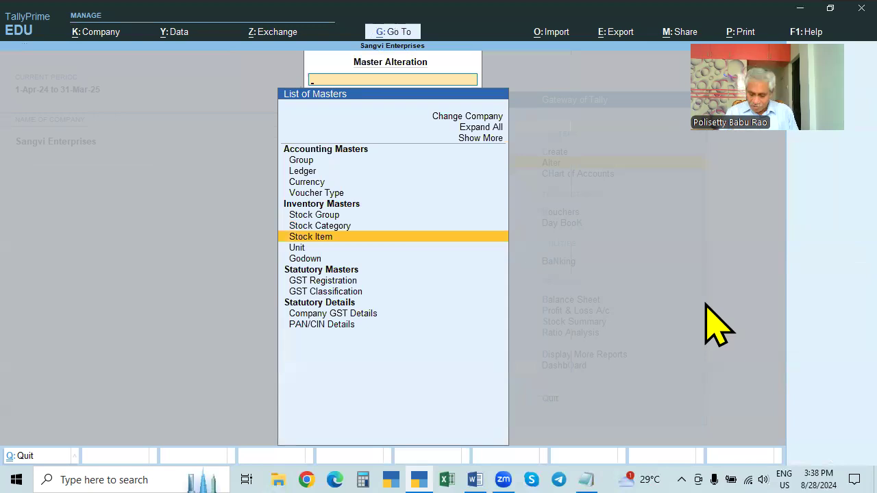
- Open the list of ledgers for alteration from the accounting masters
{"action": "key", "text": "Up"}
{"action": "key", "text": "Up"}
{"action": "key", "text": "Up"}
{"action": "key", "text": "Up"}
{"action": "key", "text": "Up"}
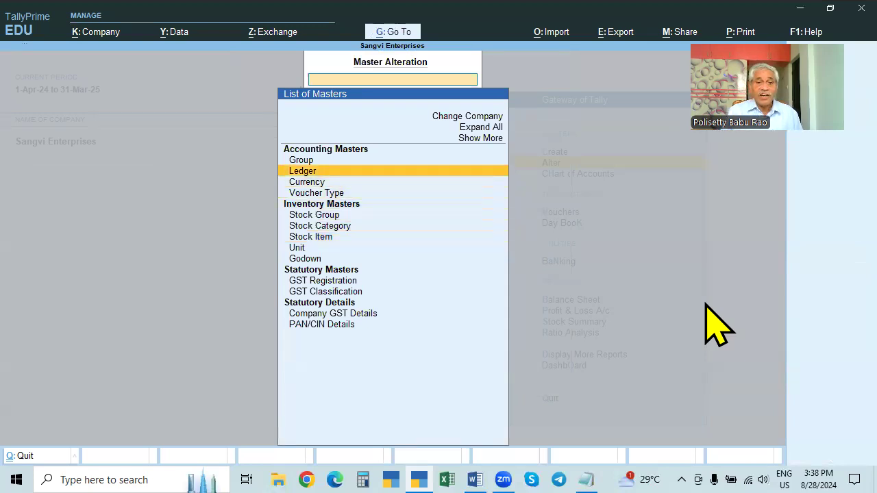
{"action": "key", "text": "Return"}
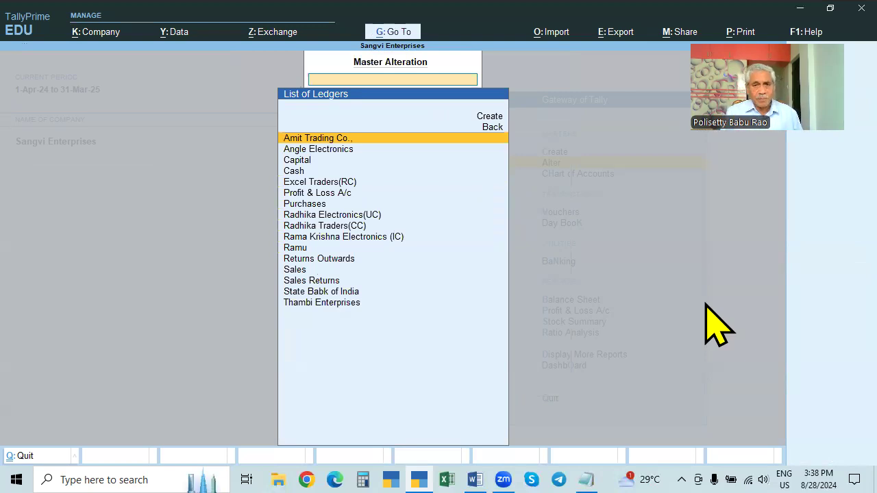
- Look through the list of ledgers to identify the purchase, sales and returns ledgers that need GST details
{"action": "key", "text": "Down"}
{"action": "key", "text": "Down"}
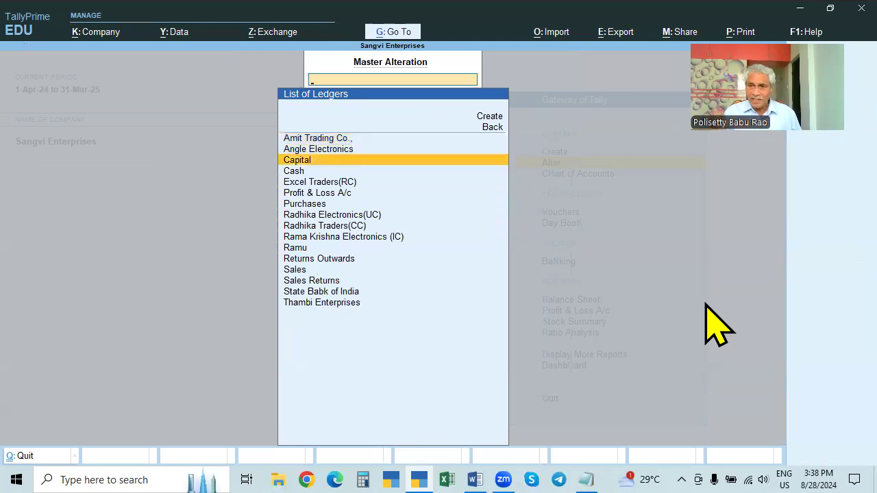
{"action": "key", "text": "Down"}
{"action": "key", "text": "Down"}
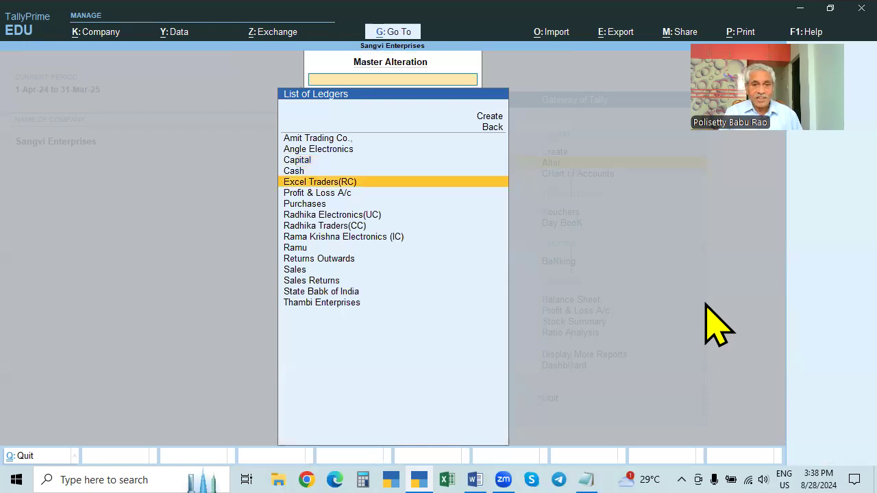
{"action": "key", "text": "Down"}
{"action": "key", "text": "Up"}
{"action": "key", "text": "Up"}
{"action": "key", "text": "Up"}
{"action": "key", "text": "Up"}
{"action": "key", "text": "Up"}
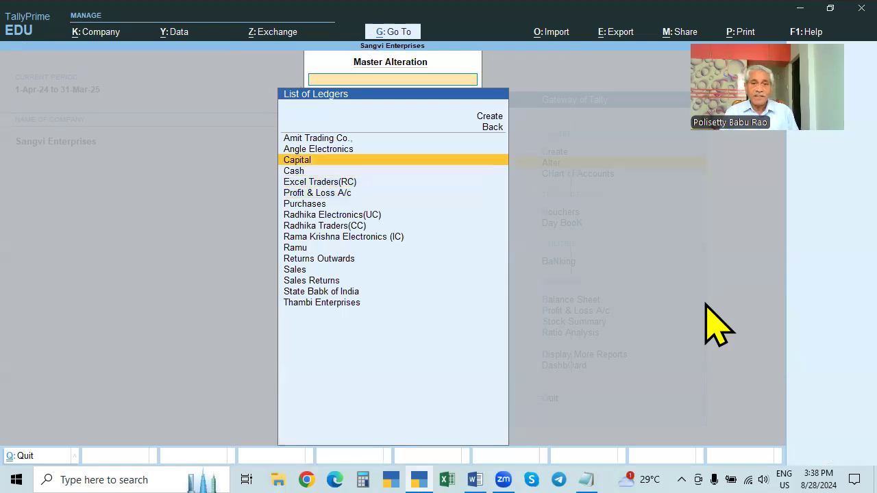
{"action": "key", "text": "Down"}
{"action": "key", "text": "Down"}
{"action": "key", "text": "Down"}
{"action": "key", "text": "Down"}
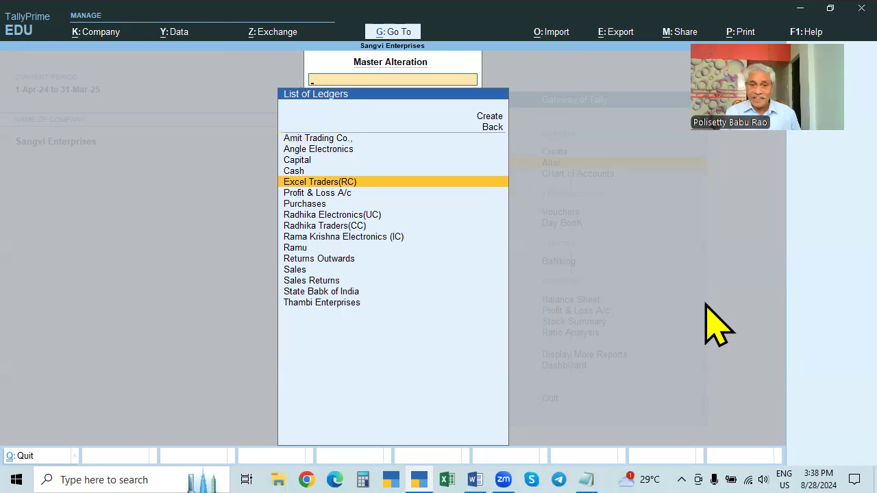
{"action": "key", "text": "Down"}
{"action": "key", "text": "Down"}
{"action": "key", "text": "Down"}
{"action": "key", "text": "Down"}
{"action": "key", "text": "Down"}
{"action": "key", "text": "Down"}
{"action": "key", "text": "Down"}
{"action": "key", "text": "Down"}
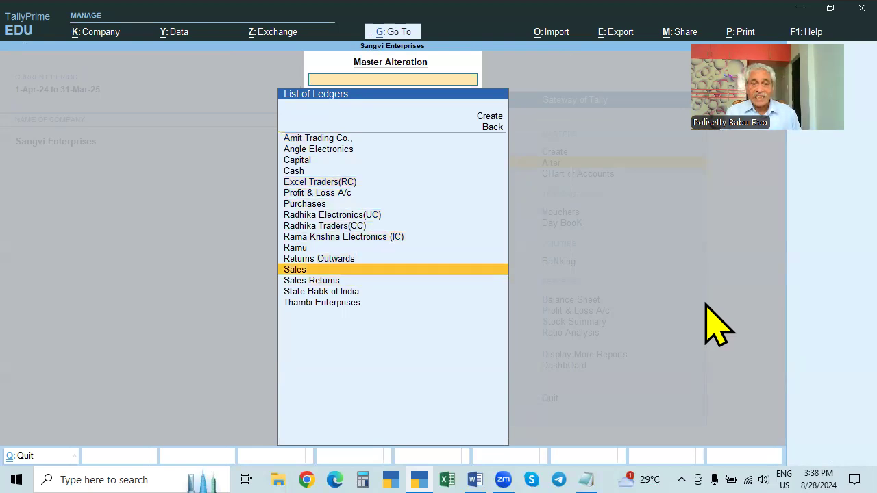
{"action": "key", "text": "Up"}
{"action": "key", "text": "Up"}
{"action": "key", "text": "Up"}
{"action": "key", "text": "Up"}
{"action": "key", "text": "Up"}
{"action": "key", "text": "Up"}
{"action": "key", "text": "Up"}
{"action": "key", "text": "Up"}
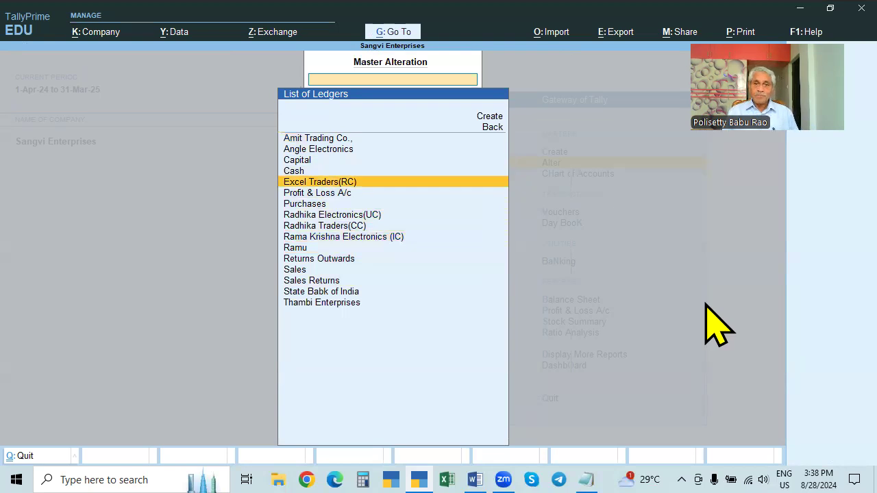
{"action": "key", "text": "Down"}
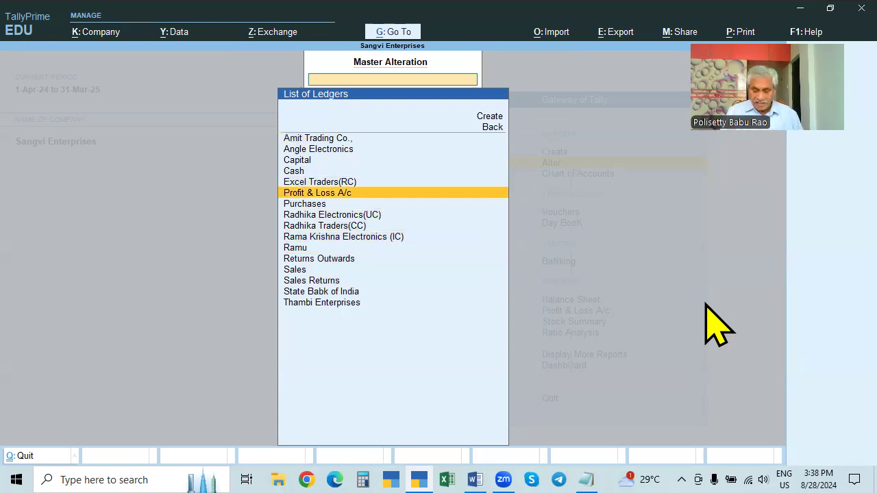
{"action": "key", "text": "Down"}
{"action": "key", "text": "Down"}
{"action": "key", "text": "Down"}
{"action": "key", "text": "Down"}
{"action": "key", "text": "Down"}
{"action": "key", "text": "Down"}
{"action": "key", "text": "Down"}
{"action": "key", "text": "Down"}
{"action": "key", "text": "Down"}
{"action": "key", "text": "Down"}
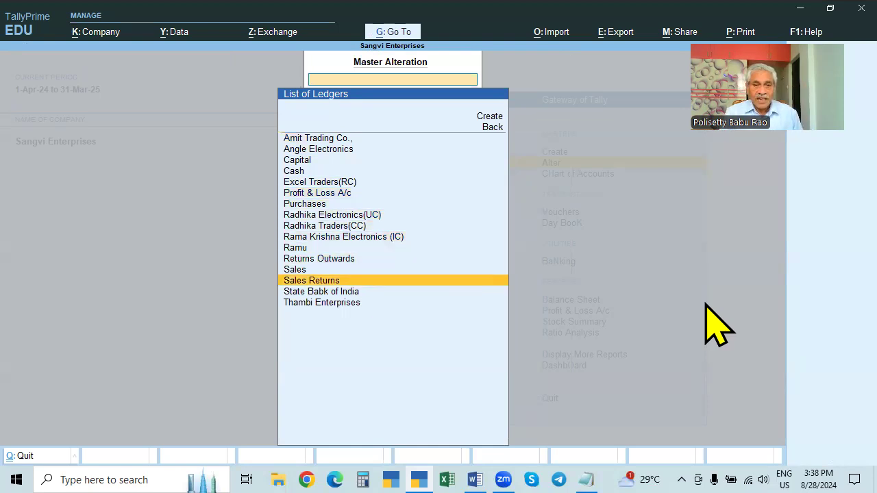
{"action": "key", "text": "Up"}
{"action": "key", "text": "Up"}
{"action": "key", "text": "Up"}
{"action": "key", "text": "Up"}
{"action": "key", "text": "Up"}
{"action": "key", "text": "Up"}
{"action": "key", "text": "Up"}
{"action": "key", "text": "Up"}
{"action": "key", "text": "Up"}
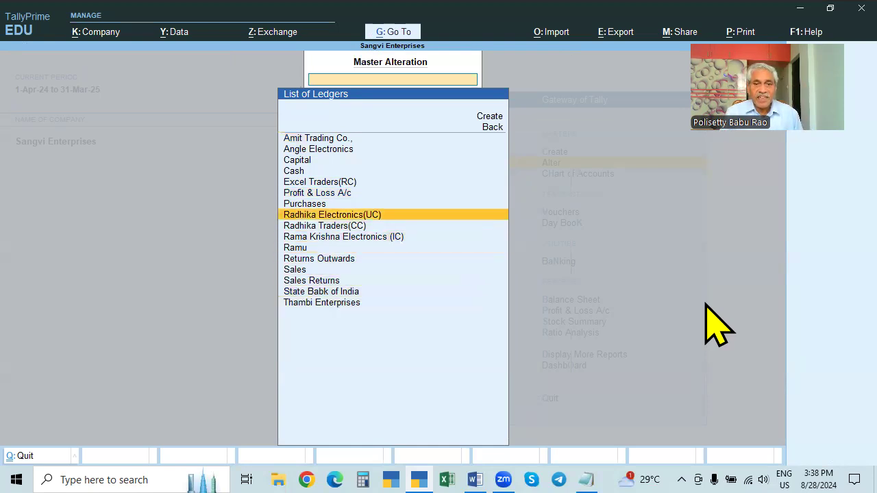
{"action": "key", "text": "Down"}
{"action": "key", "text": "Down"}
{"action": "key", "text": "Down"}
{"action": "key", "text": "Down"}
{"action": "key", "text": "Down"}
{"action": "key", "text": "Down"}
{"action": "key", "text": "Down"}
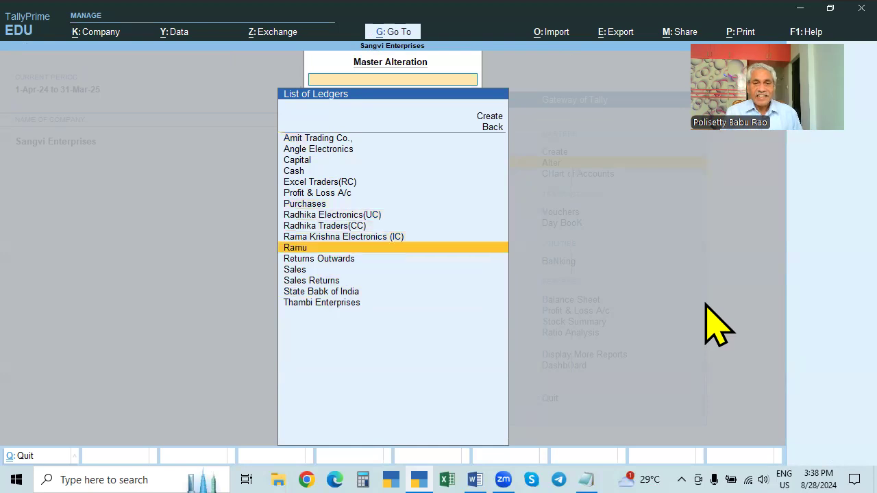
- Open the Purchases ledger, keep GST applicability as Applicable, and set its GST Rate Details to As per Company/Group
{"action": "key", "text": "Up"}
{"action": "key", "text": "Up"}
{"action": "key", "text": "Up"}
{"action": "key", "text": "Up"}
{"action": "key", "text": "Up"}
{"action": "key", "text": "Up"}
{"action": "key", "text": "Up"}
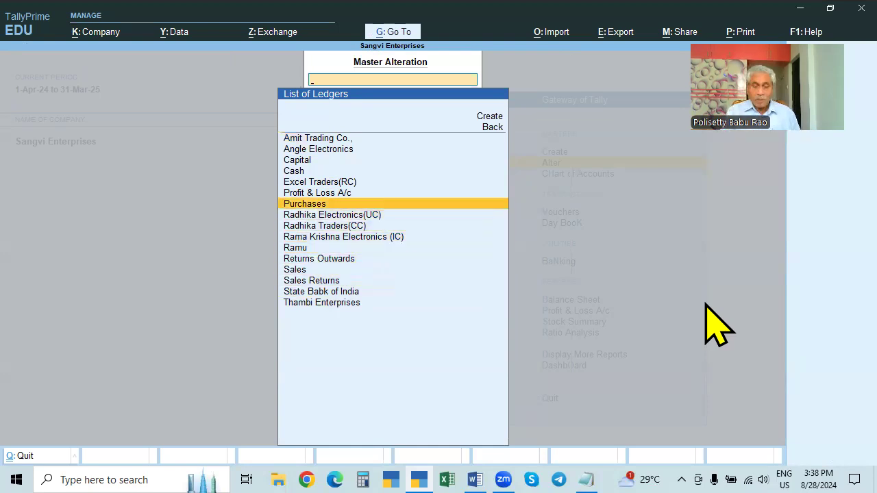
{"action": "key", "text": "Return"}
{"action": "key", "text": "Return"}
{"action": "key", "text": "Return"}
{"action": "key", "text": "Return"}
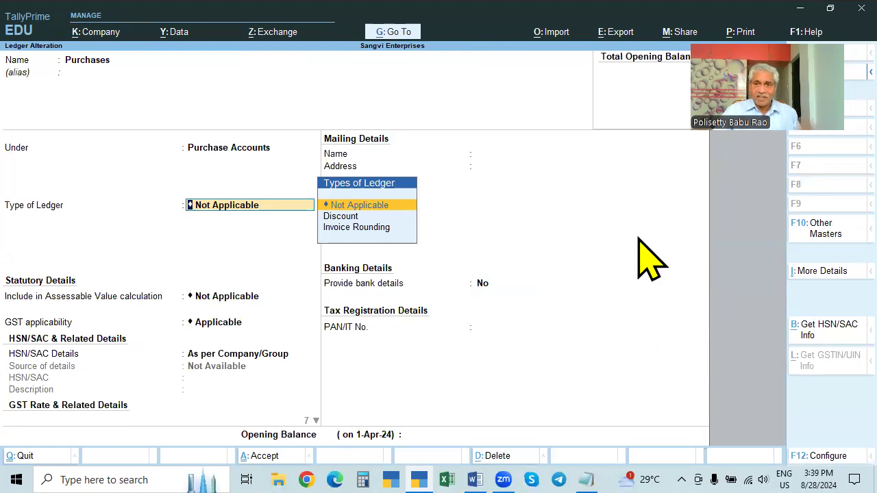
{"action": "key", "text": "Return"}
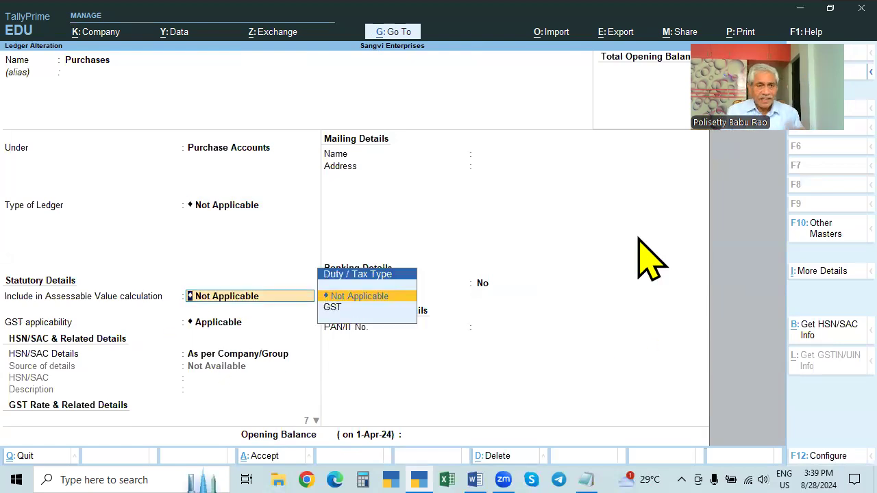
{"action": "key", "text": "Return"}
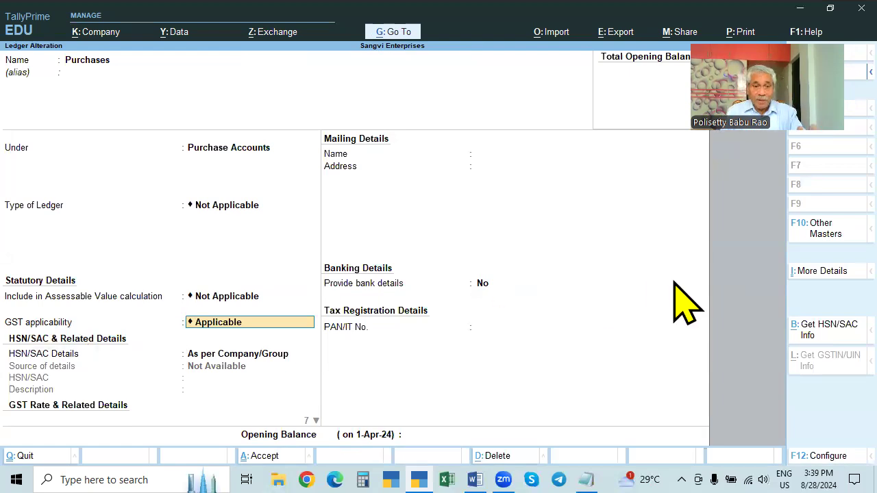
{"action": "key", "text": "Return"}
{"action": "key", "text": "Return"}
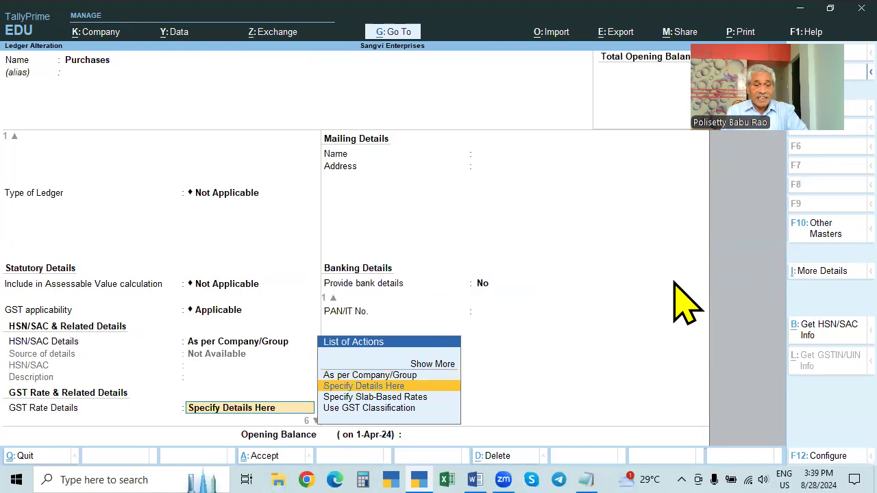
{"action": "key", "text": "Up"}
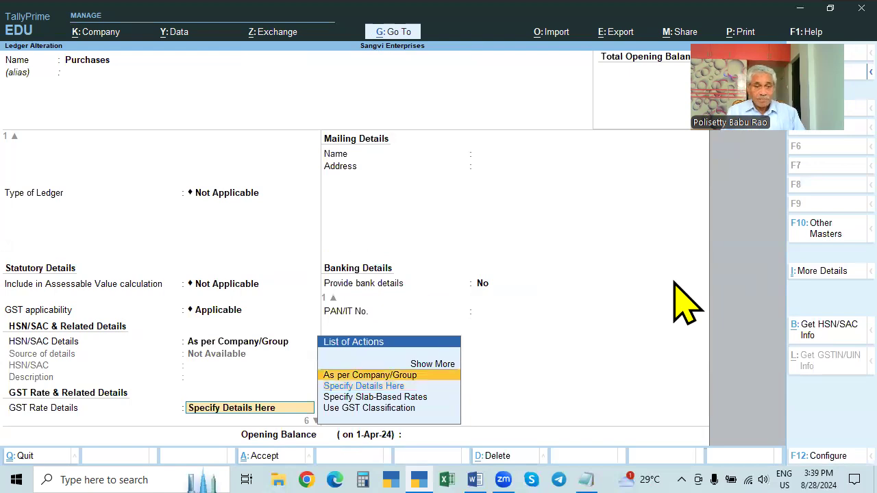
{"action": "key", "text": "Return"}
{"action": "key", "text": "Return"}
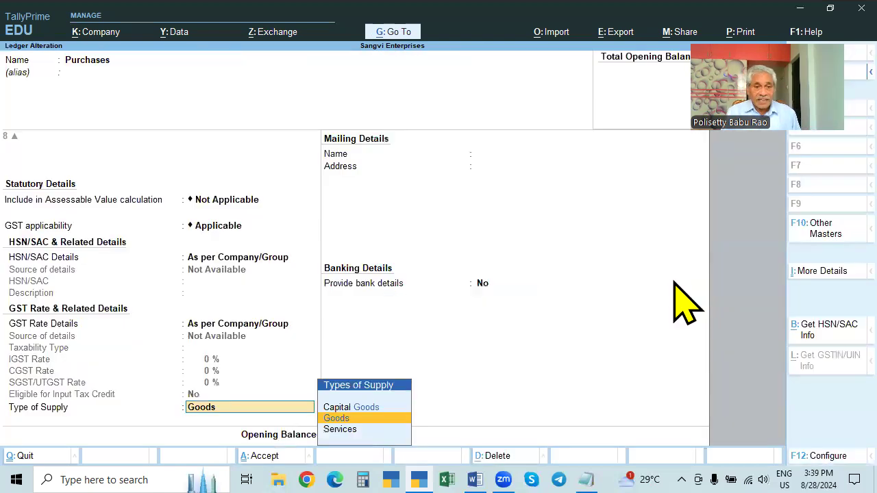
{"action": "key", "text": "Down"}
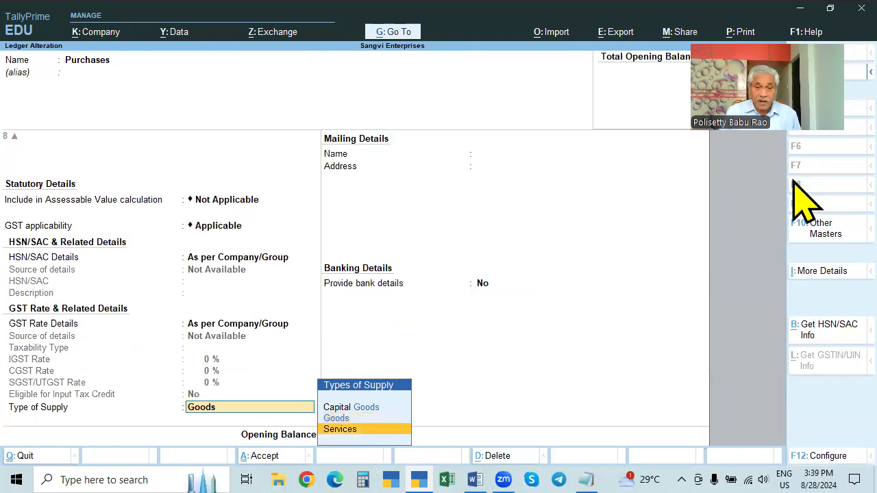
{"action": "key", "text": "Return"}
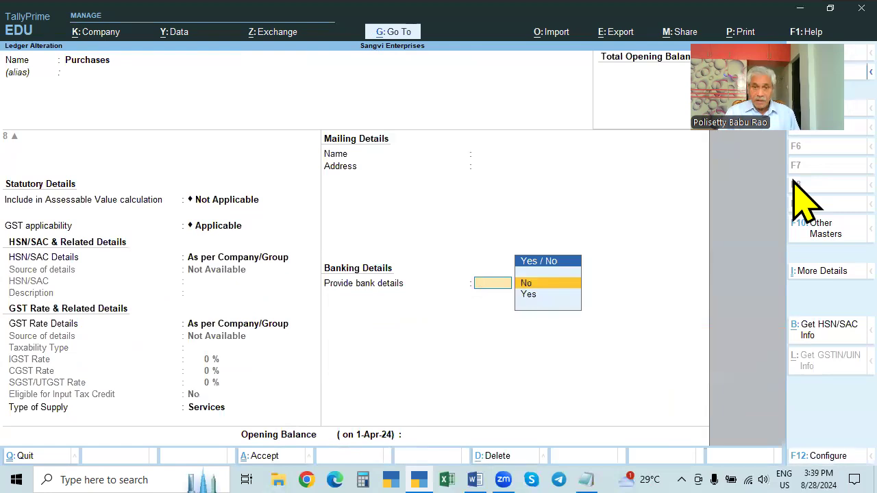
{"action": "key", "text": "BackSpace"}
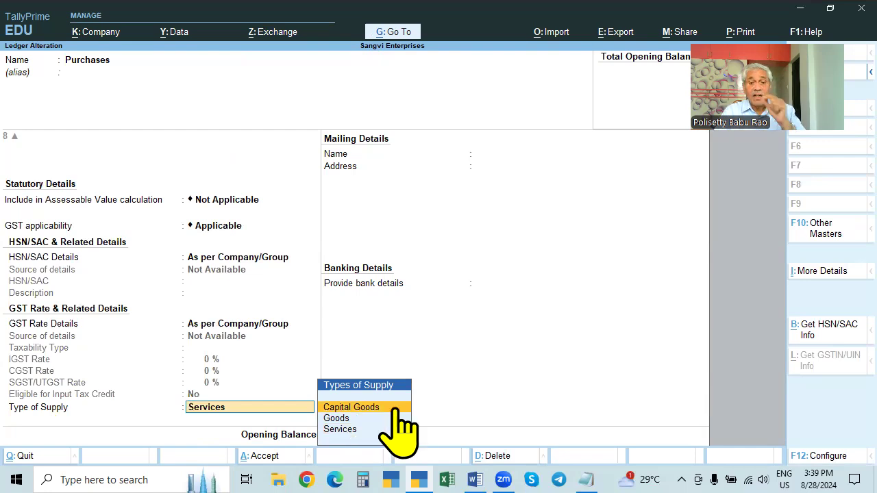
- Set the Purchases ledger's Type of Supply to Goods, leave bank details at No and save the ledger
{"action": "left_click", "coordinate": [337, 419]}
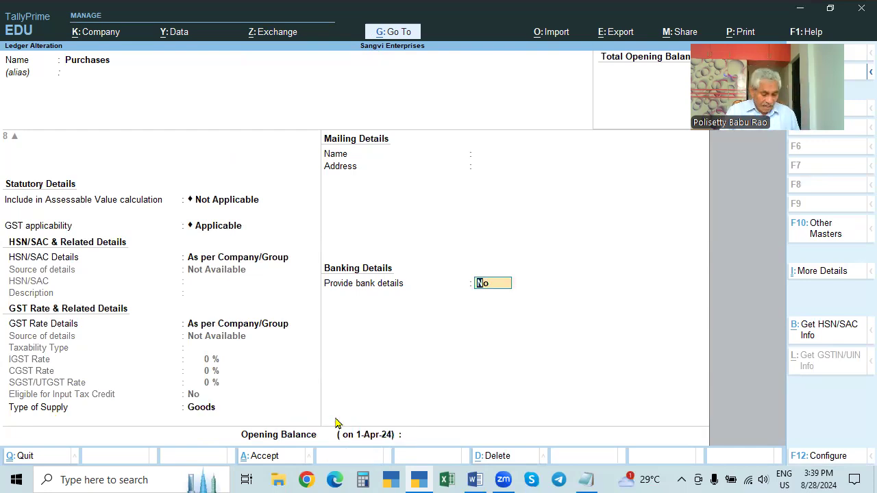
{"action": "key", "text": "Return"}
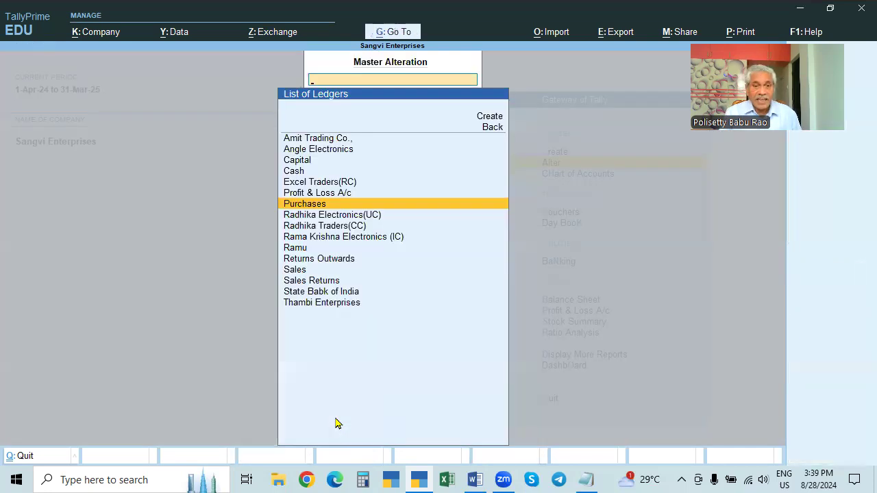
- Open the Returns Outwards ledger and keep it under Purchase Accounts, with ledger type and assessable value inclusion Not Applicable
{"action": "key", "text": "Down"}
{"action": "key", "text": "Down"}
{"action": "key", "text": "Down"}
{"action": "key", "text": "Down"}
{"action": "key", "text": "Down"}
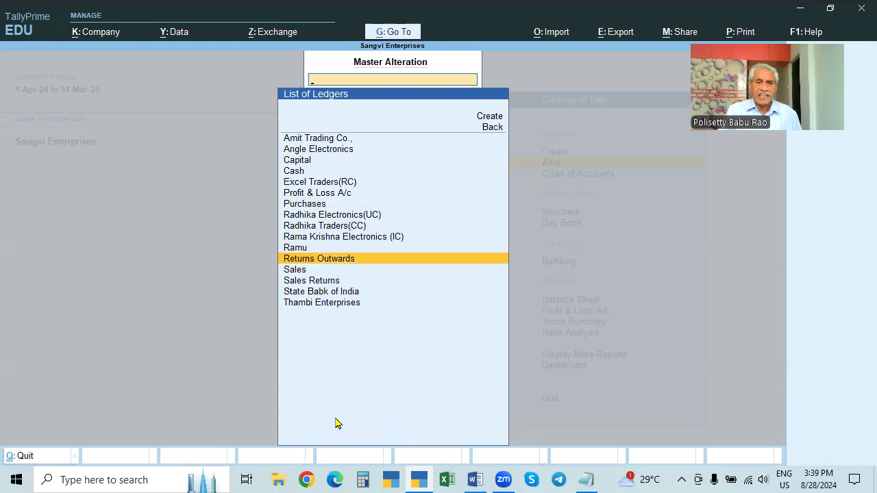
{"action": "key", "text": "Return"}
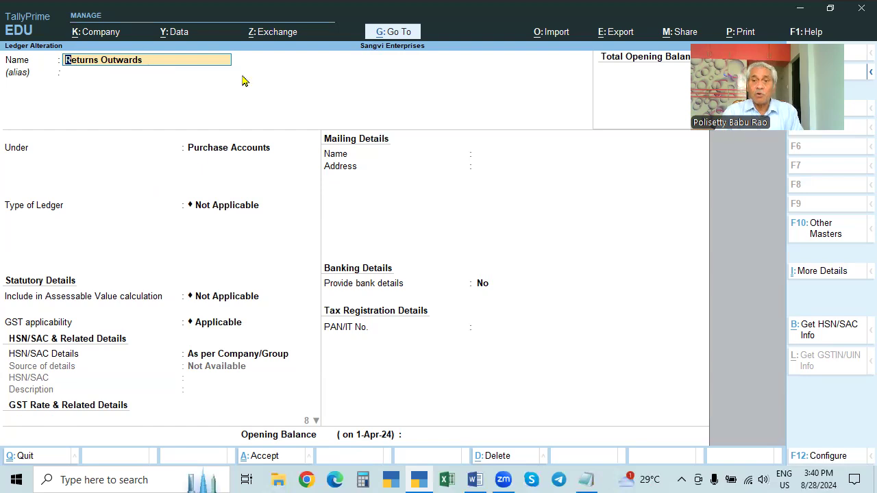
{"action": "key", "text": "Return"}
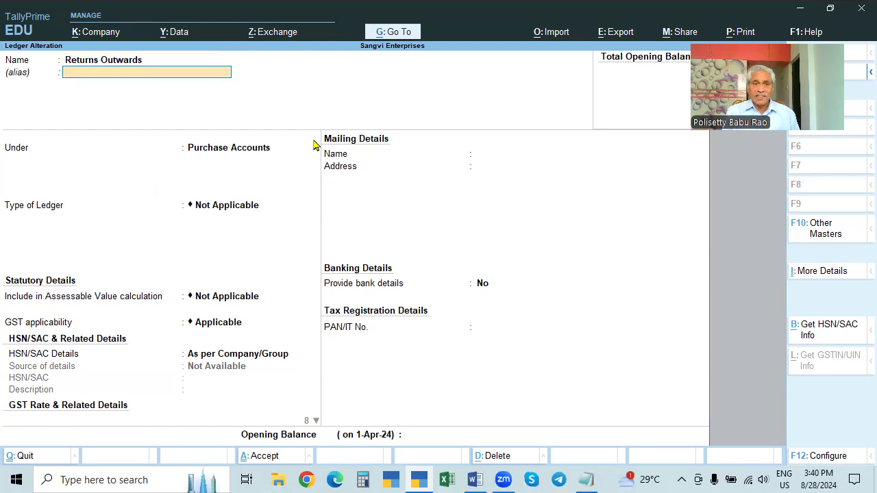
{"action": "key", "text": "Return"}
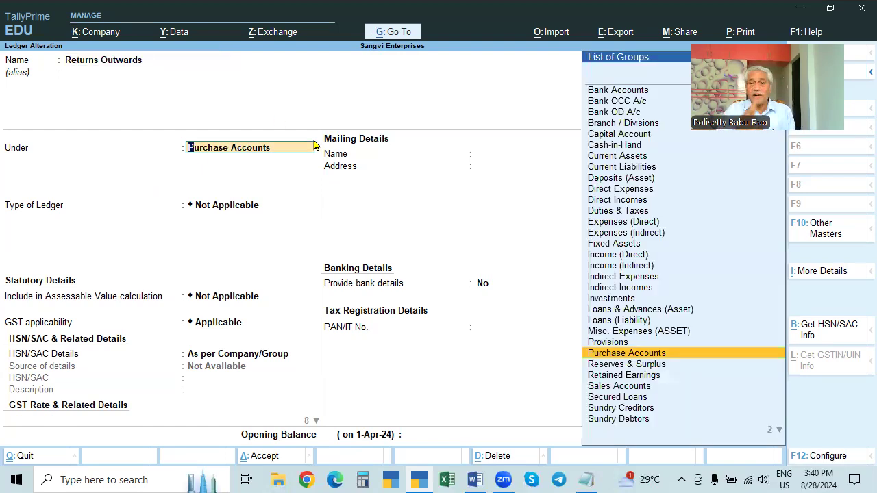
{"action": "key", "text": "Return"}
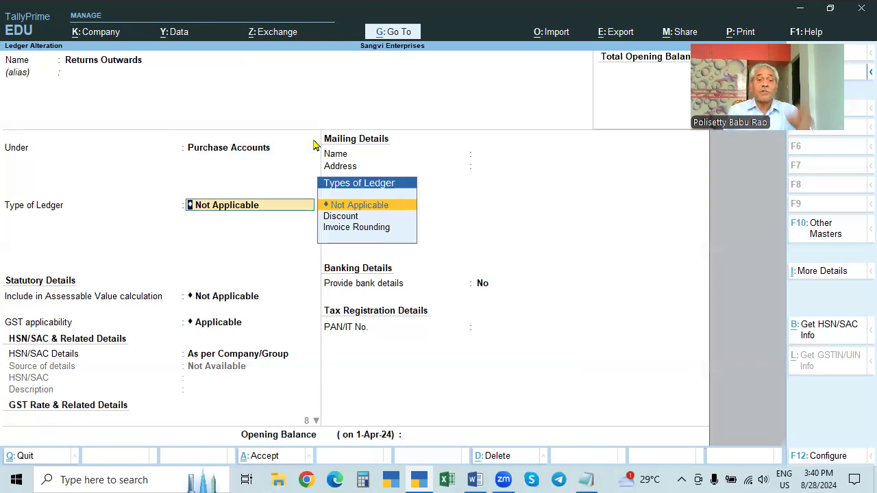
{"action": "key", "text": "Return"}
{"action": "key", "text": "Return"}
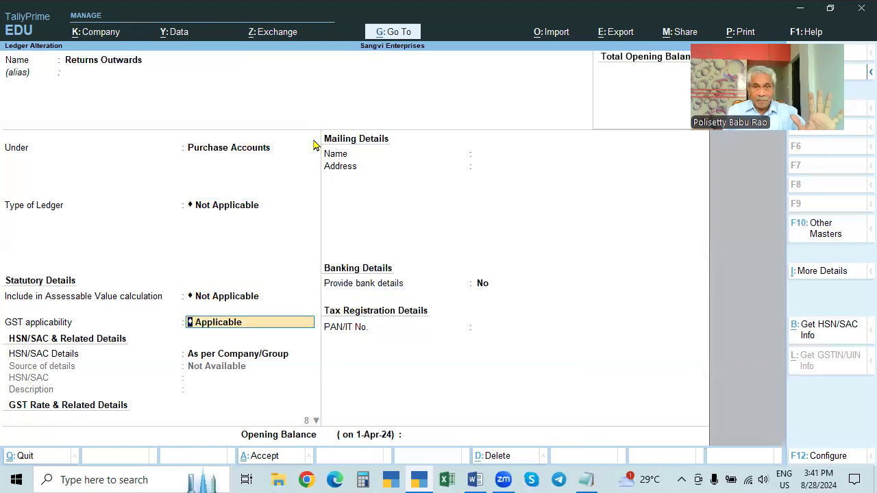
- Keep GST Applicable with HSN/SAC and GST rate details As per Company/Group for Returns Outwards, and set its Type of Supply to Goods
{"action": "key", "text": "Return"}
{"action": "key", "text": "Return"}
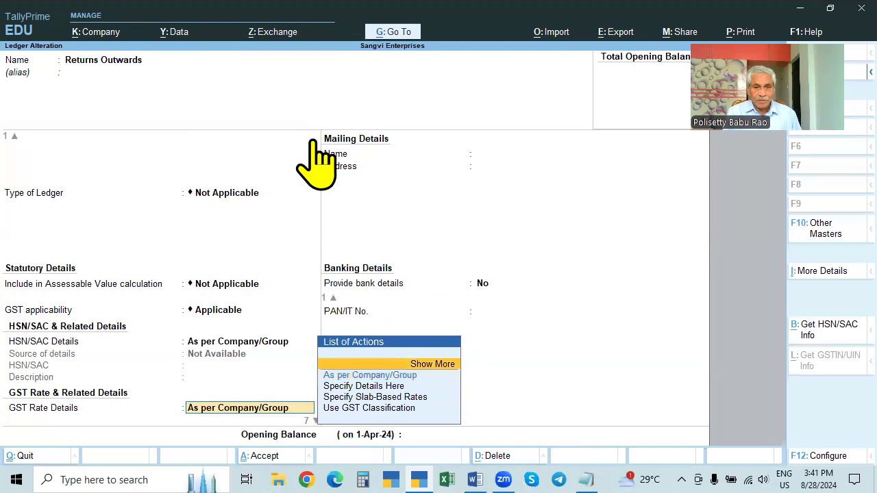
{"action": "type", "text": "a"}
{"action": "key", "text": "BackSpace"}
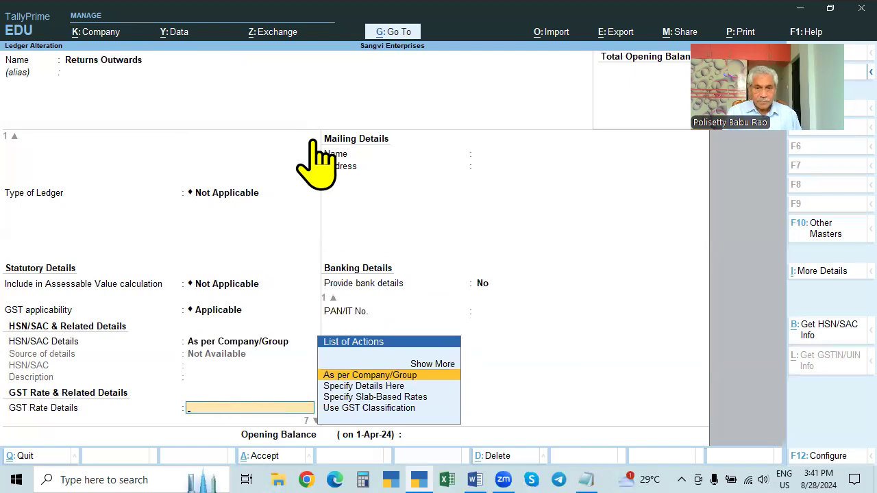
{"action": "key", "text": "Return"}
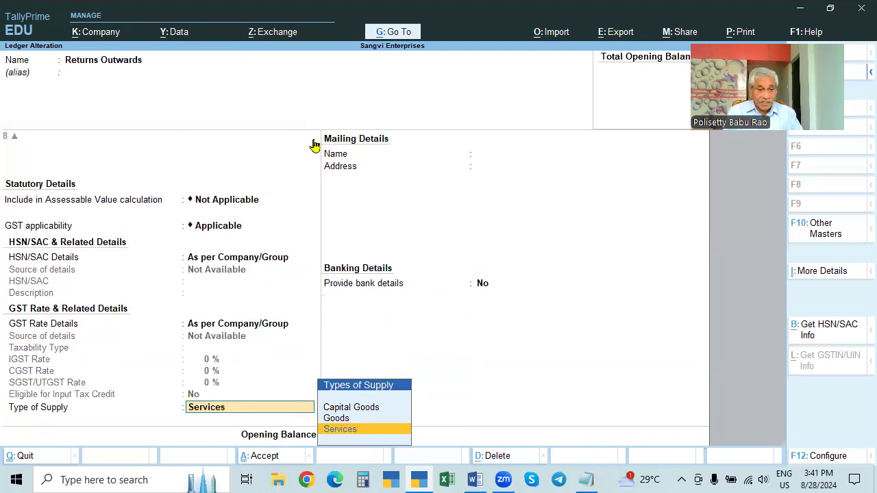
{"action": "key", "text": "Up"}
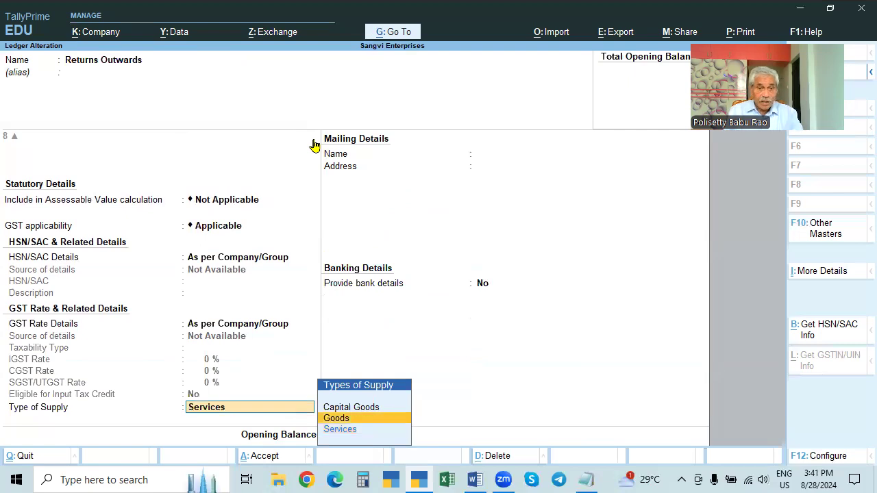
{"action": "key", "text": "Return"}
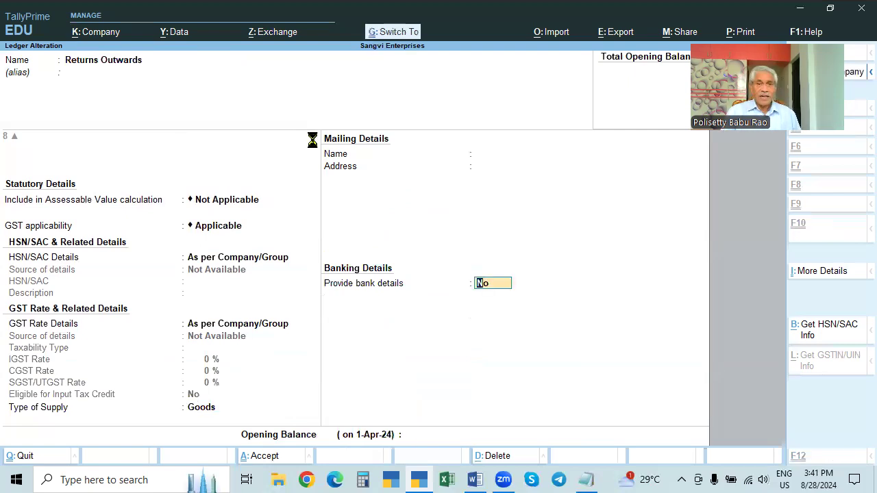
- Save the Returns Outwards ledger, and open the Sales ledger, keeping it under Sales Accounts with ledger type and assessable value inclusion Not Applicable
{"action": "key", "text": "ctrl+a"}
{"action": "key", "text": "Down"}
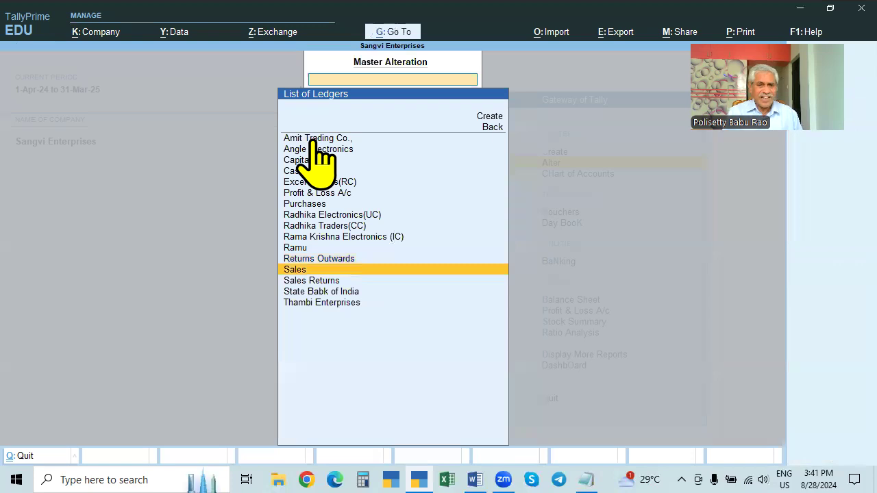
{"action": "key", "text": "Return"}
{"action": "key", "text": "Return"}
{"action": "key", "text": "Return"}
{"action": "key", "text": "Return"}
{"action": "key", "text": "Return"}
{"action": "key", "text": "Return"}
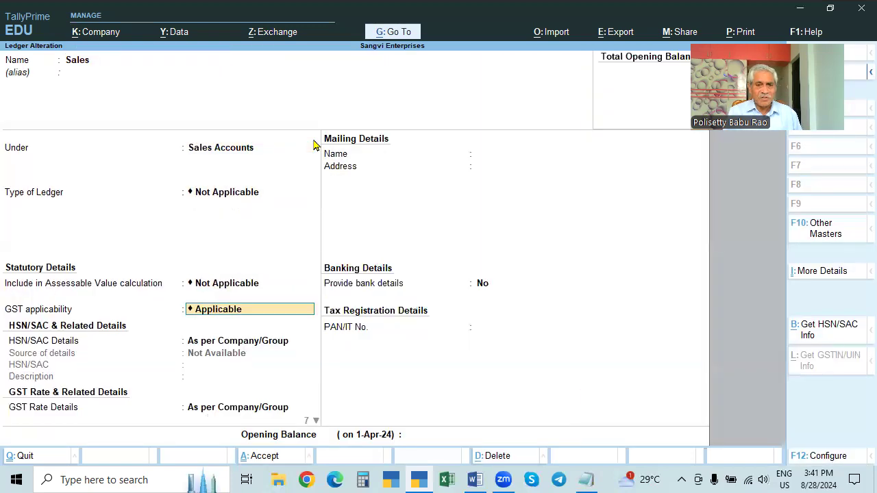
- Keep GST Applicable with HSN/SAC and GST rate details As per Company/Group and supply type Goods for Sales, and save the ledger
{"action": "key", "text": "Return"}
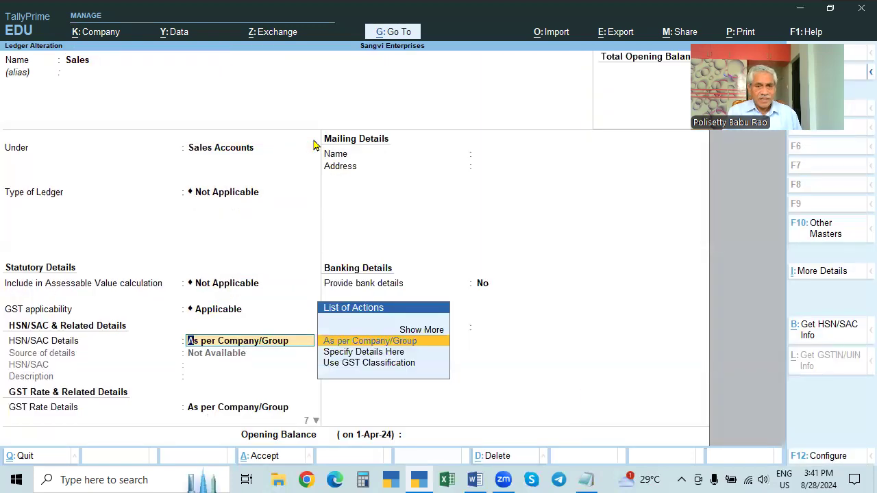
{"action": "key", "text": "BackSpace"}
{"action": "key", "text": "Return"}
{"action": "key", "text": "Return"}
{"action": "key", "text": "Return"}
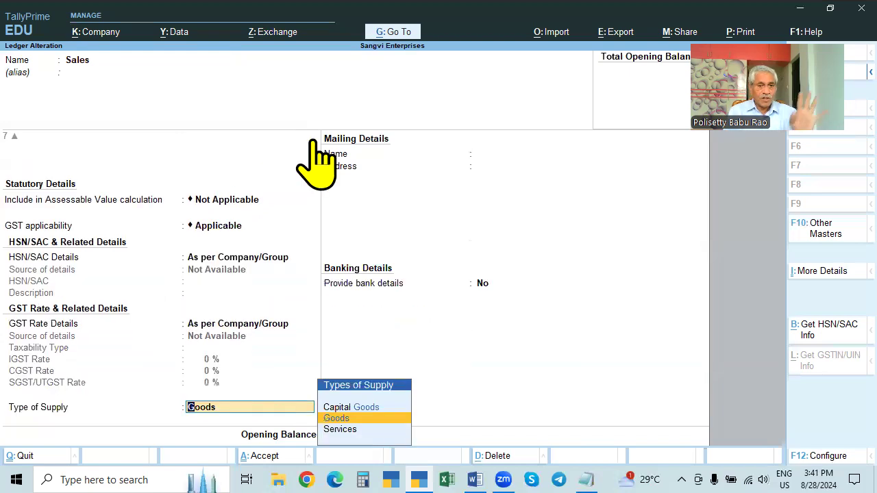
{"action": "key", "text": "Return"}
{"action": "key", "text": "Return"}
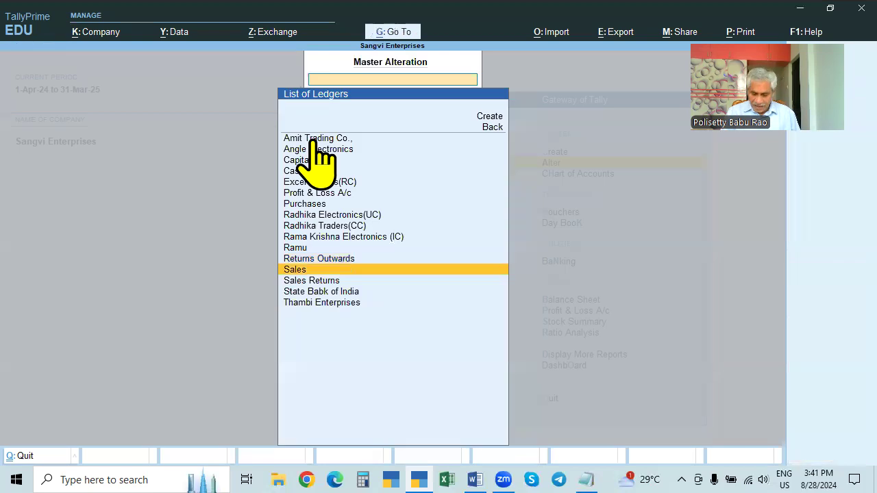
- Open the Sales Returns ledger and keep it under Sales Accounts, with GST Applicable and HSN/SAC Details As per Company/Group
{"action": "key", "text": "Down"}
{"action": "key", "text": "Return"}
{"action": "key", "text": "Return"}
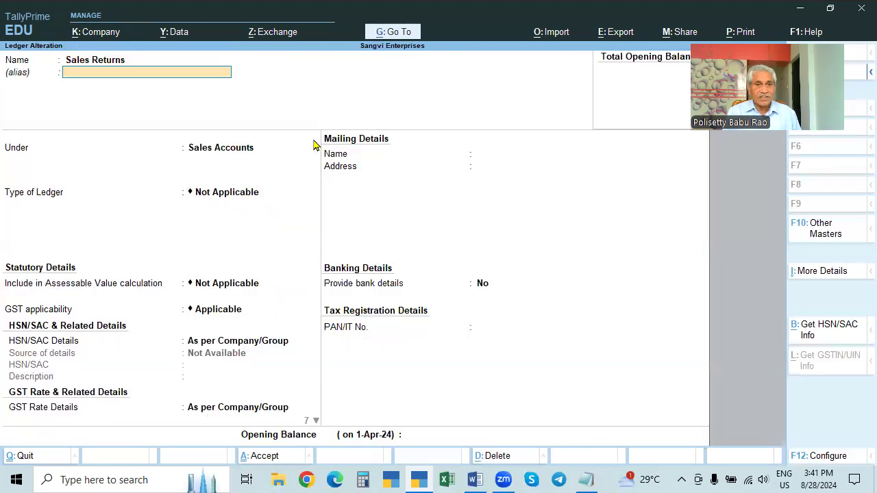
{"action": "key", "text": "Return"}
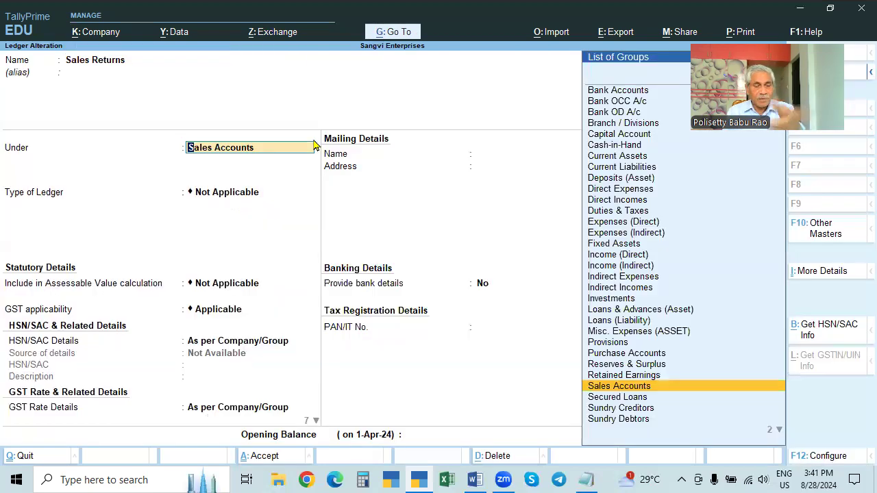
{"action": "key", "text": "Return"}
{"action": "key", "text": "Return"}
{"action": "key", "text": "Return"}
{"action": "key", "text": "Return"}
{"action": "key", "text": "Return"}
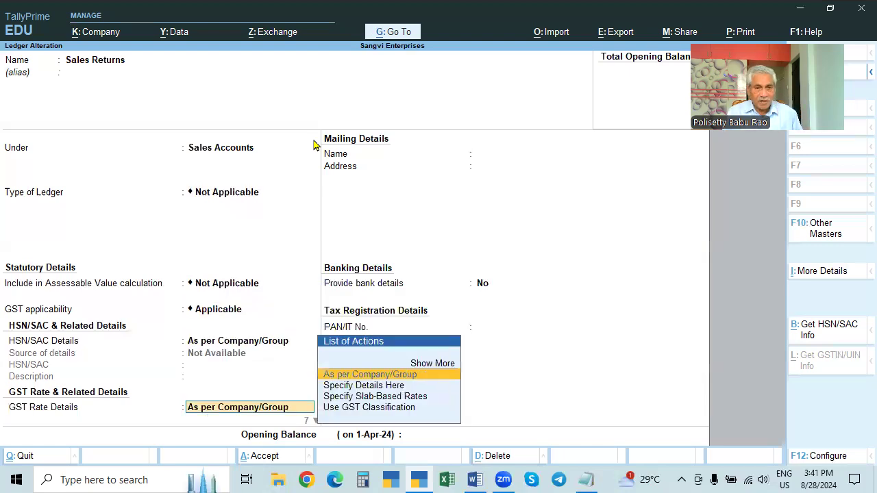
- Keep GST Rate Details As per Company/Group for Sales Returns, set its Type of Supply to Goods and save the ledger
{"action": "key", "text": "Return"}
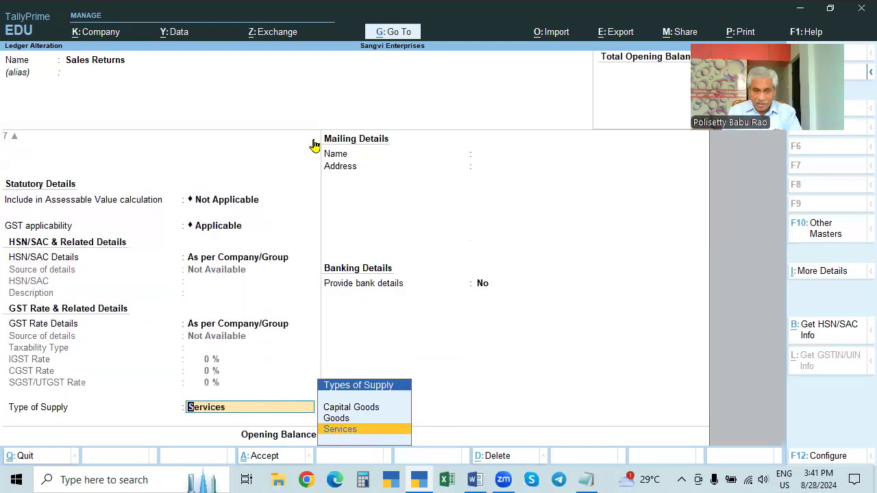
{"action": "key", "text": "Up"}
{"action": "key", "text": "Return"}
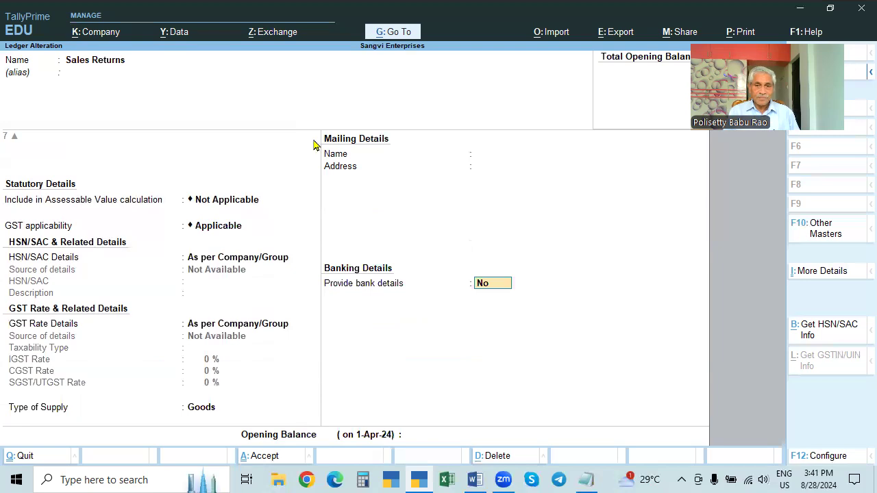
{"action": "key", "text": "Return"}
{"action": "key", "text": "Return"}
{"action": "key", "text": "Return"}
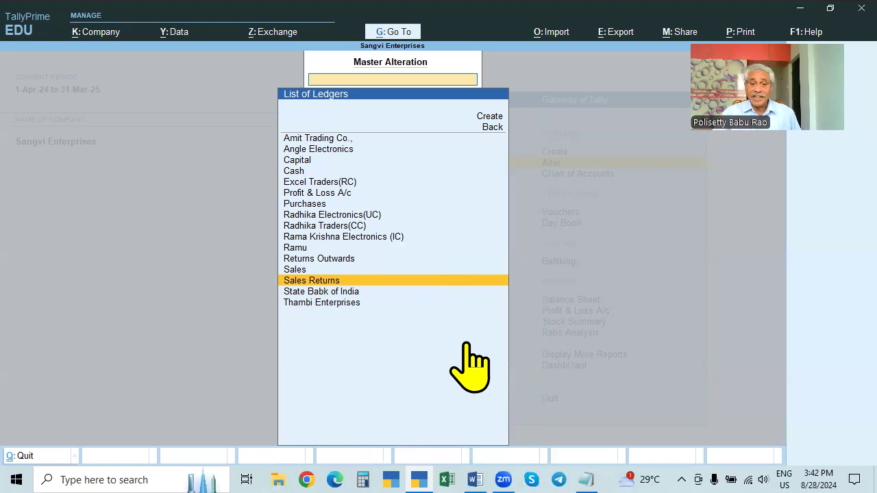
- Switch to the Word document TALLY PRIME FULL SUBJECT and examine the Types of GST entry covering IGST, CGST and SGST/UTGST
{"action": "left_click", "coordinate": [473, 478]}
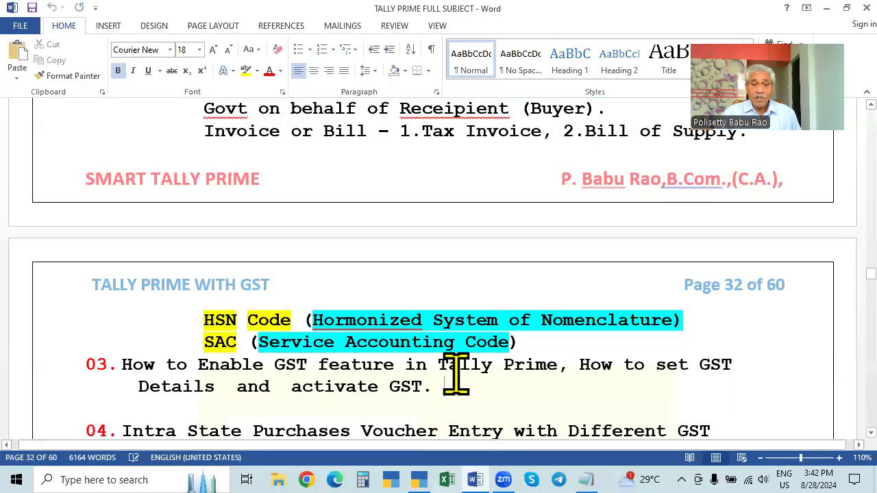
{"action": "scroll", "coordinate": [456, 374], "scroll_direction": "down", "scroll_amount": 1}
{"action": "scroll", "coordinate": [456, 373], "scroll_direction": "up", "scroll_amount": 7}
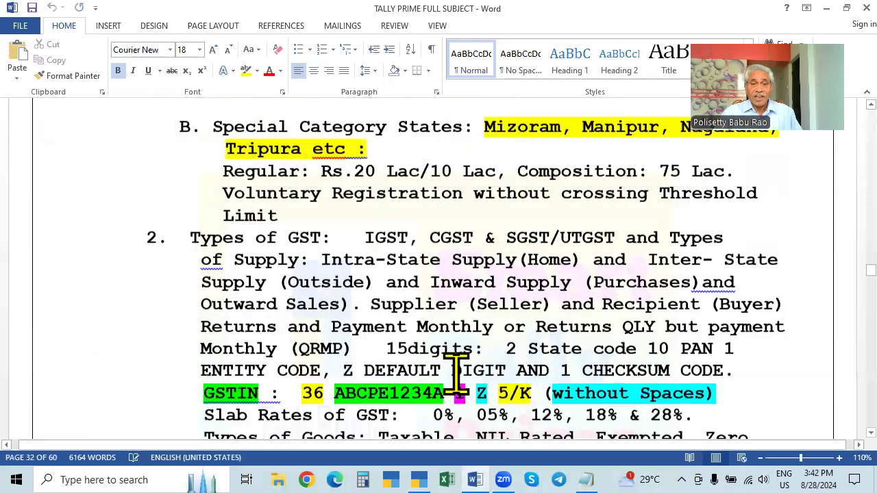
{"action": "left_click_drag", "start_coordinate": [366, 240], "coordinate": [413, 236]}
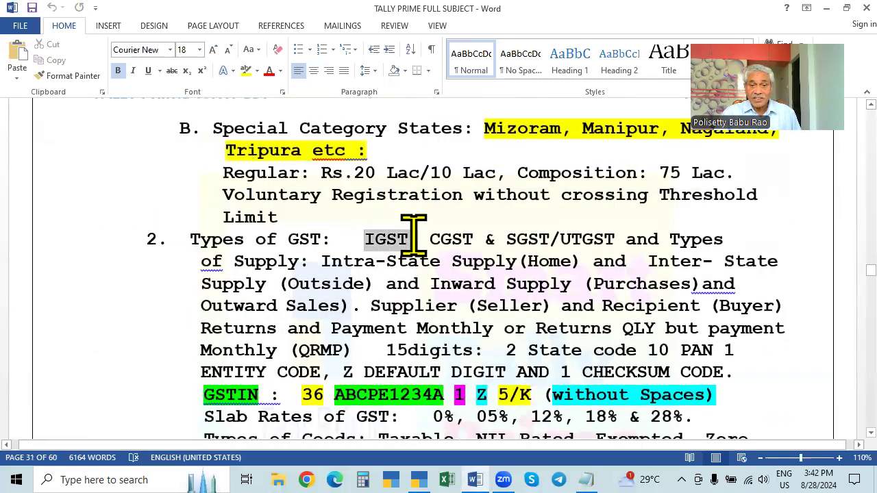
{"action": "left_click", "coordinate": [836, 309]}
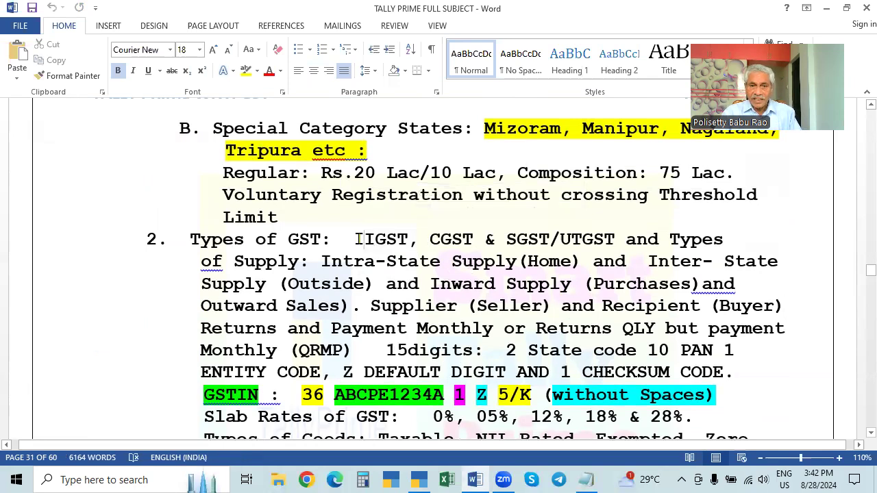
{"action": "left_click_drag", "start_coordinate": [360, 239], "coordinate": [406, 240]}
{"action": "left_click", "coordinate": [821, 236]}
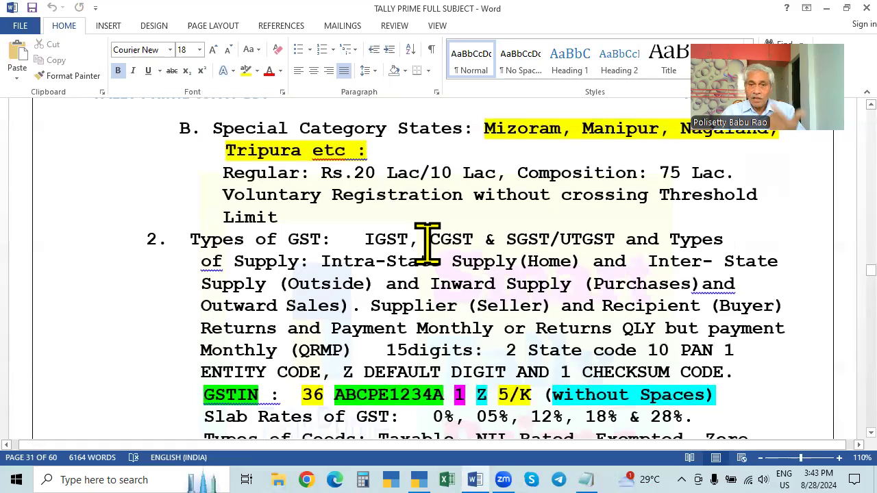
{"action": "left_click_drag", "start_coordinate": [430, 239], "coordinate": [467, 239]}
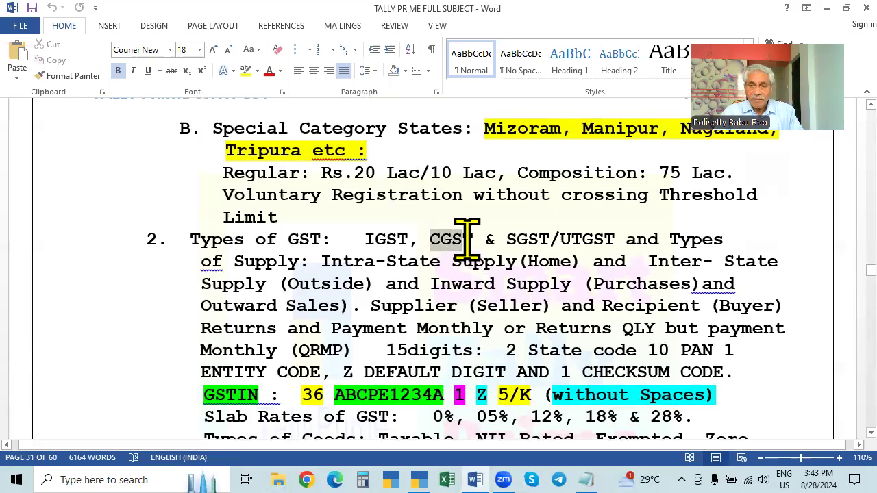
{"action": "left_click", "coordinate": [788, 240]}
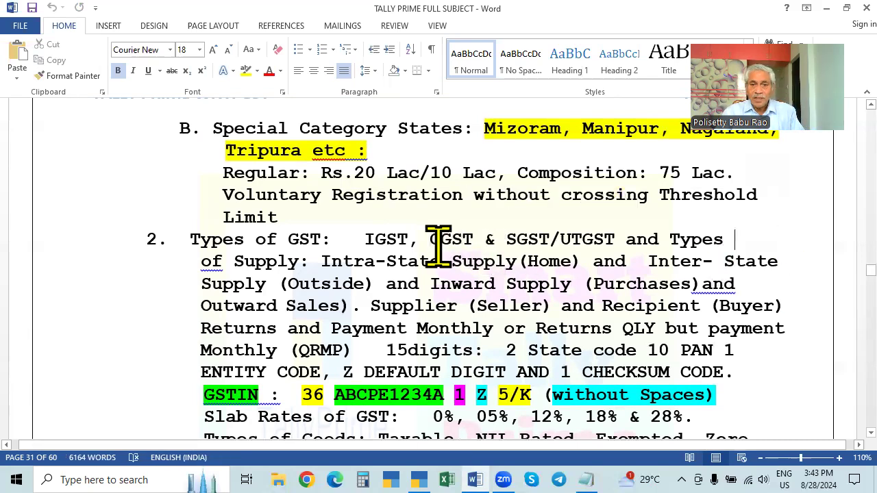
{"action": "left_click_drag", "start_coordinate": [431, 239], "coordinate": [611, 233]}
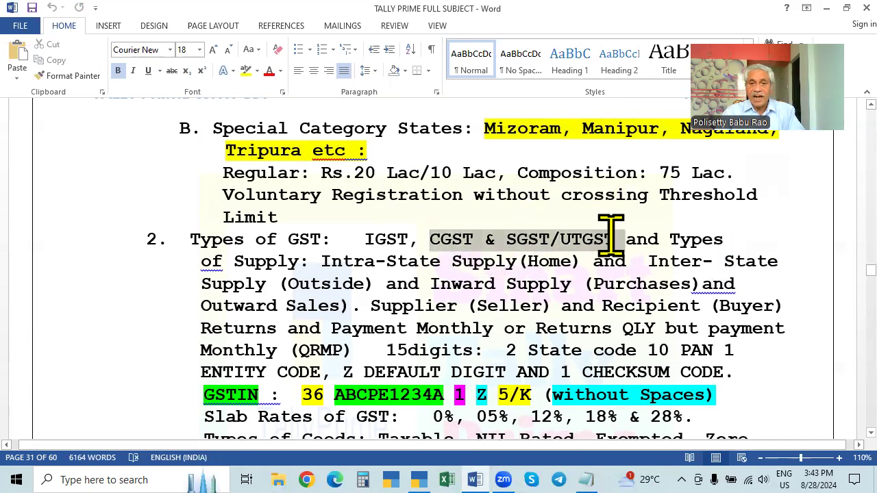
{"action": "left_click", "coordinate": [826, 298]}
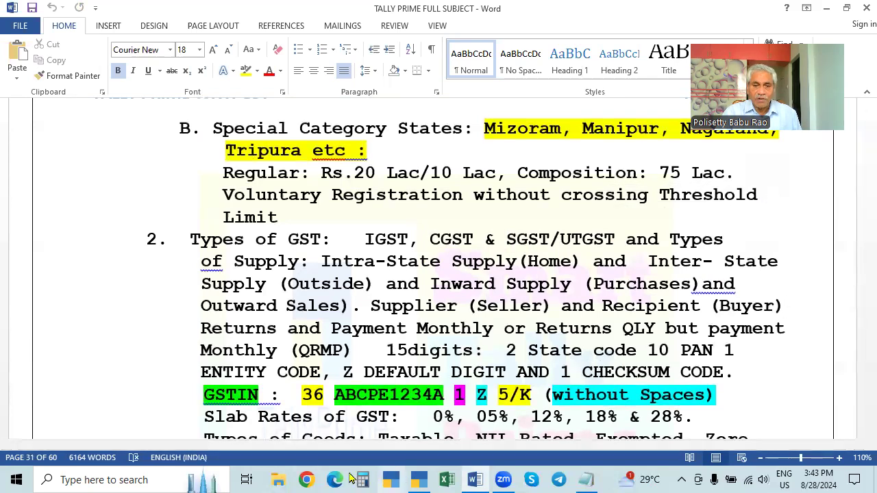
- Switch back to TallyPrime and start a new ledger named CGST under the Duties & Taxes group
{"action": "left_click", "coordinate": [415, 480]}
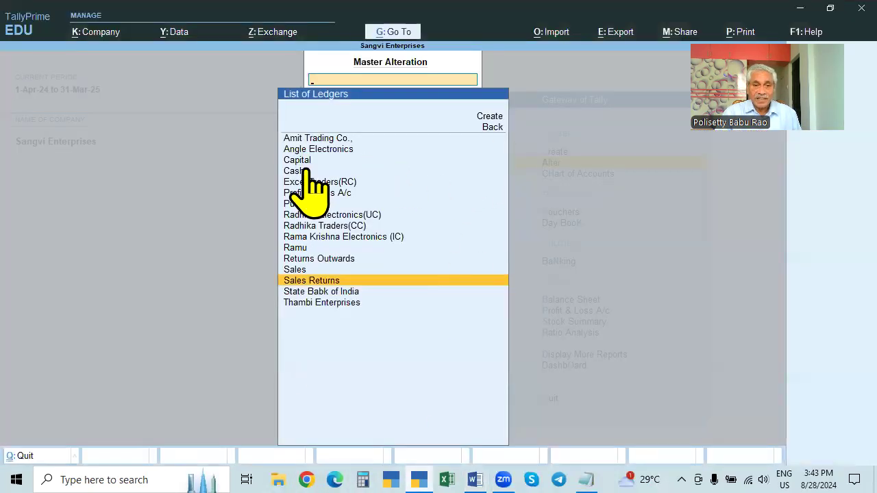
{"action": "left_click", "coordinate": [492, 121]}
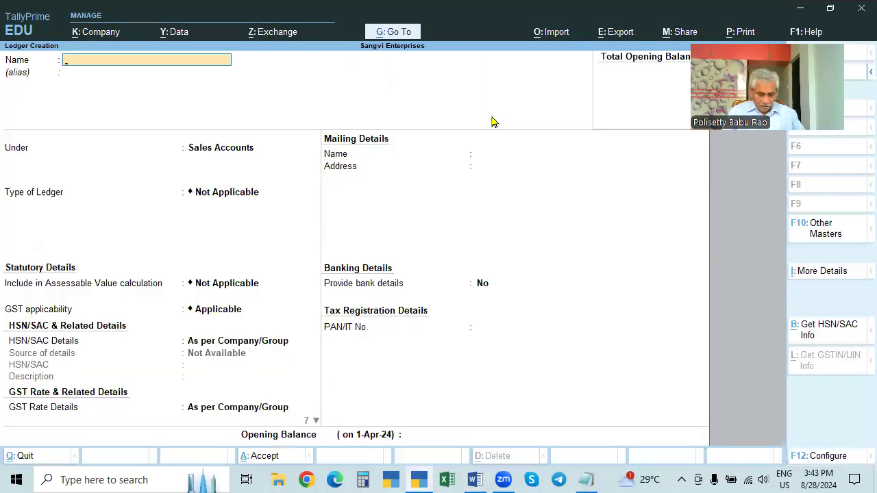
{"action": "type", "text": "CGST"}
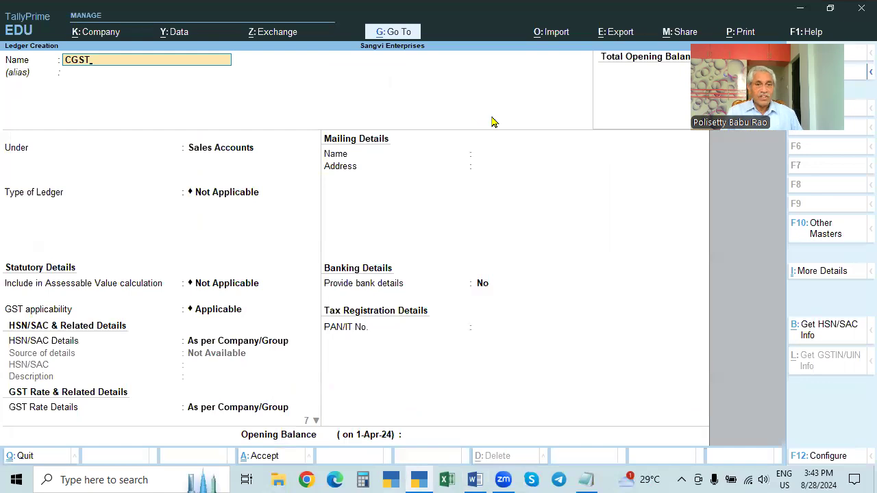
{"action": "key", "text": "Return"}
{"action": "type", "text": "D"}
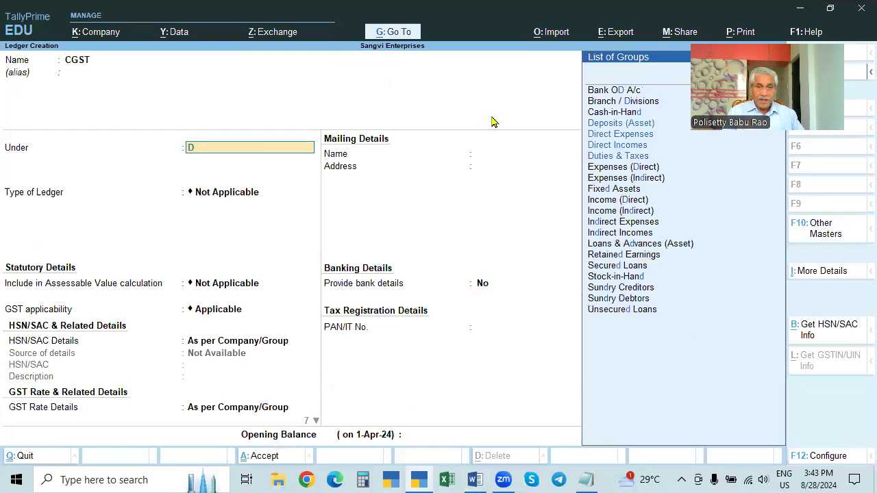
{"action": "type", "text": "UT"}
{"action": "key", "text": "Return"}
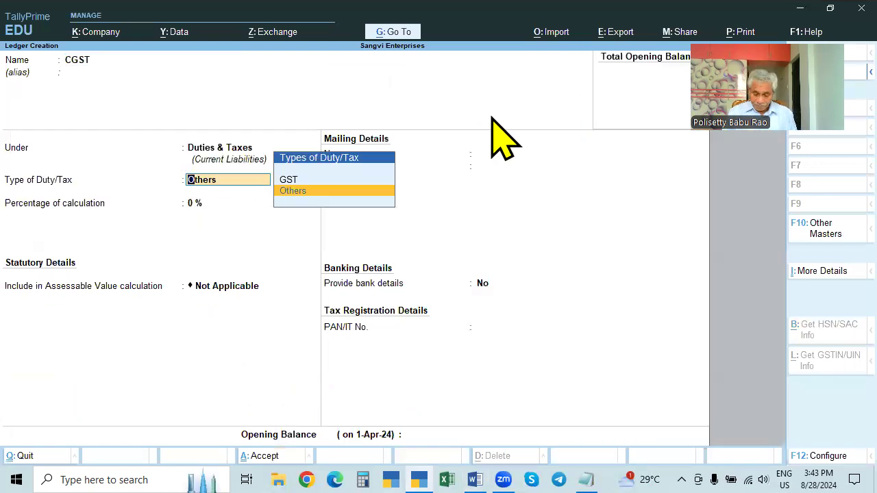
{"action": "key", "text": "BackSpace"}
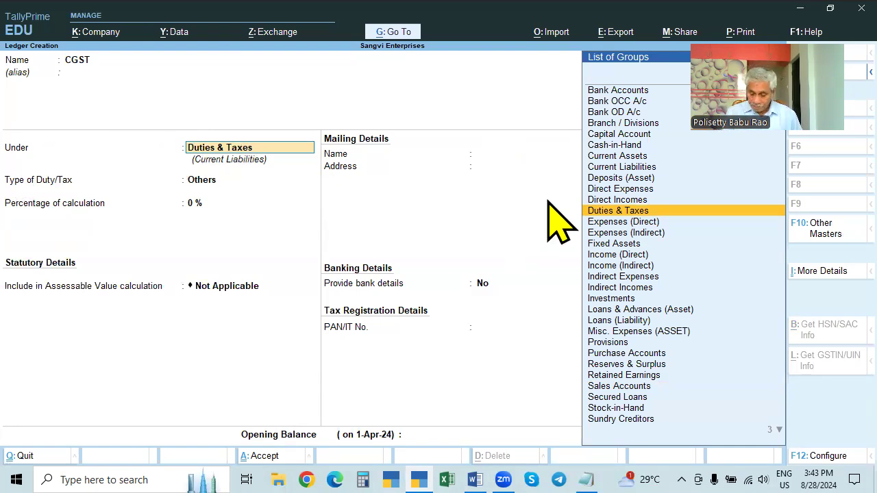
{"action": "key", "text": "Return"}
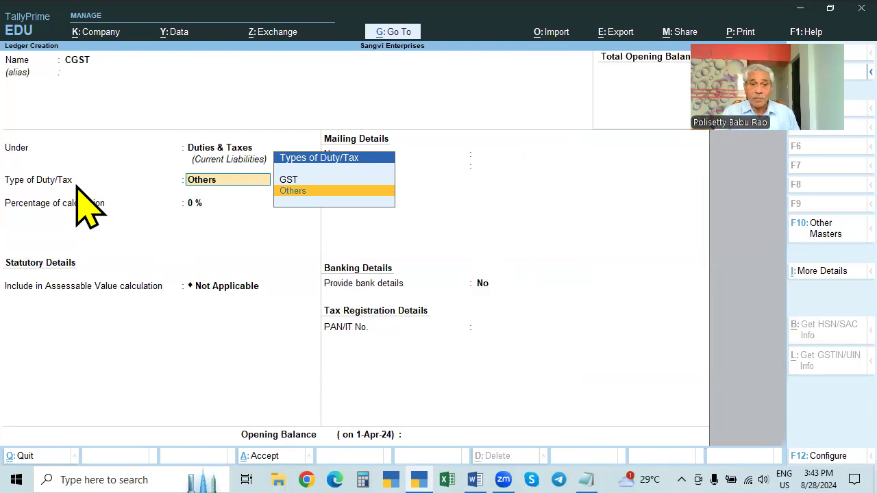
- Set the CGST ledger's duty type to GST and tax type to CGST, keep 0 % and rounding Not Applicable, and save it
{"action": "left_click", "coordinate": [288, 180]}
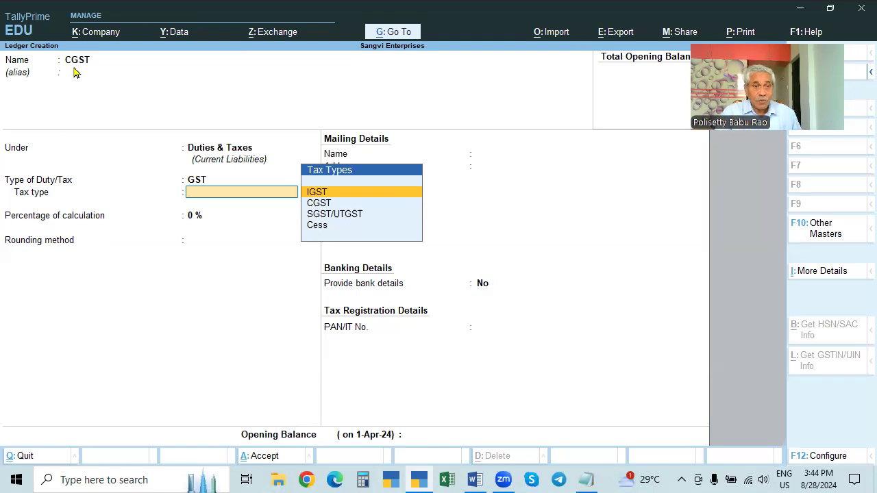
{"action": "left_click", "coordinate": [320, 204]}
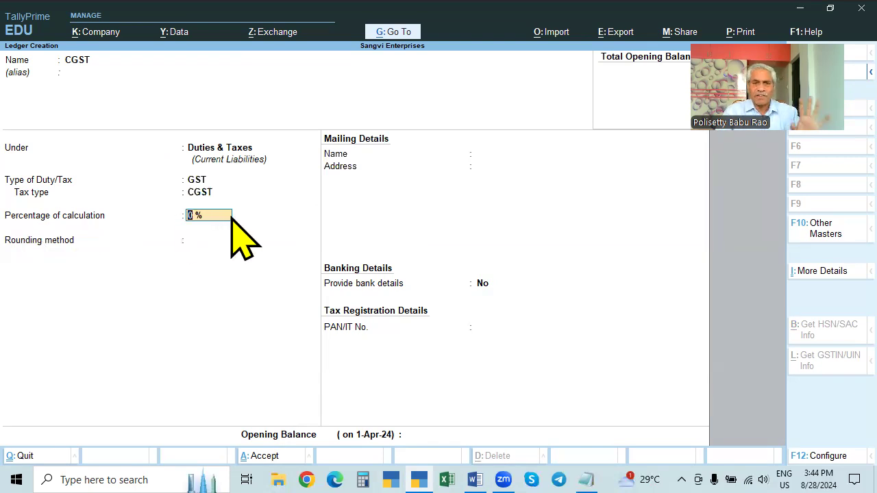
{"action": "key", "text": "Return"}
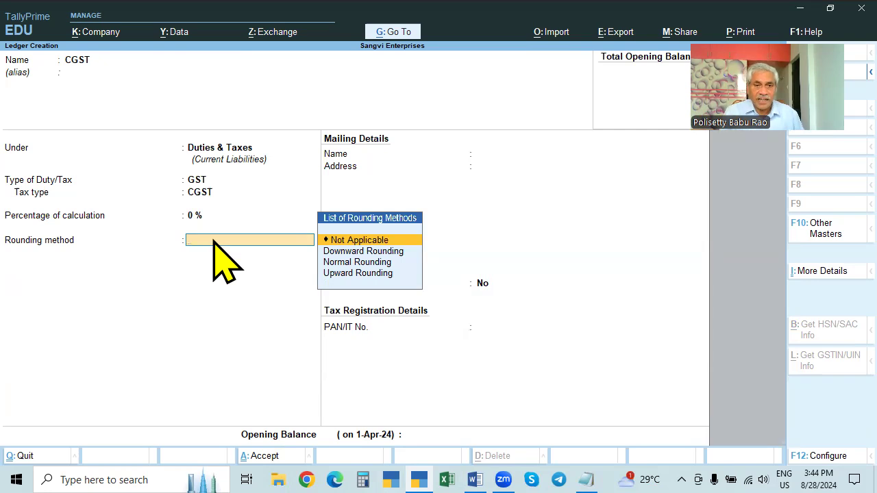
{"action": "key", "text": "Return"}
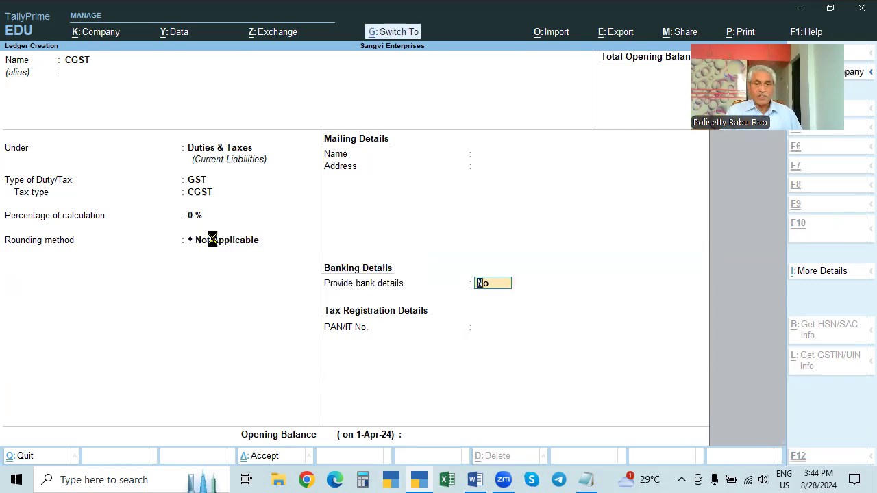
{"action": "key", "text": "ctrl+a"}
- Create a ledger named SGST under Duties & Taxes with duty type GST and tax type SGST/UTGST, and save it
{"action": "type", "text": "SGST"}
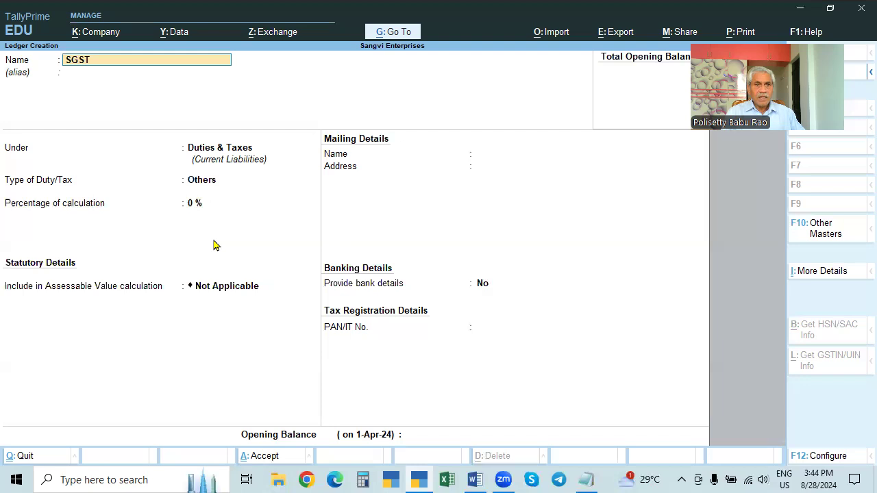
{"action": "key", "text": "Return"}
{"action": "key", "text": "Return"}
{"action": "key", "text": "Return"}
{"action": "key", "text": "Up"}
{"action": "key", "text": "Return"}
{"action": "key", "text": "Down"}
{"action": "key", "text": "Down"}
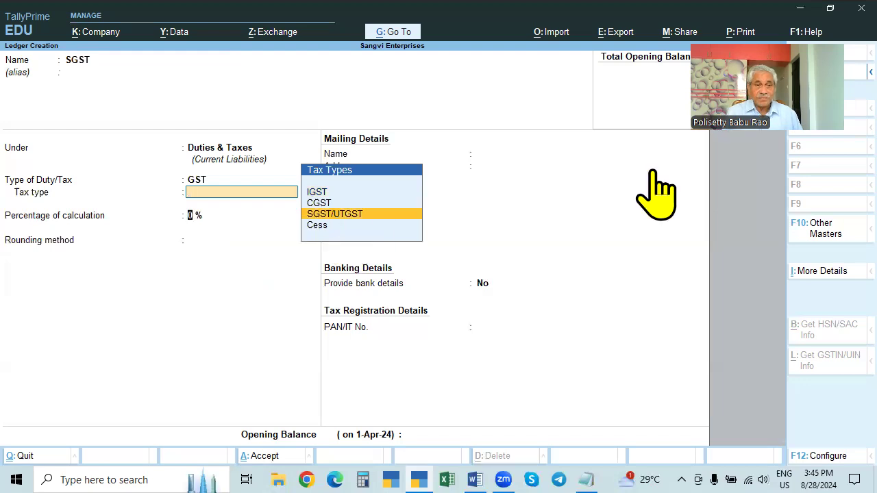
{"action": "key", "text": "Return"}
{"action": "key", "text": "ctrl+a"}
- Create a ledger named IGST under Duties & Taxes with duty type GST and tax type IGST, rounding Not Applicable, and save it
{"action": "type", "text": "IGST"}
{"action": "key", "text": "Return"}
{"action": "key", "text": "Return"}
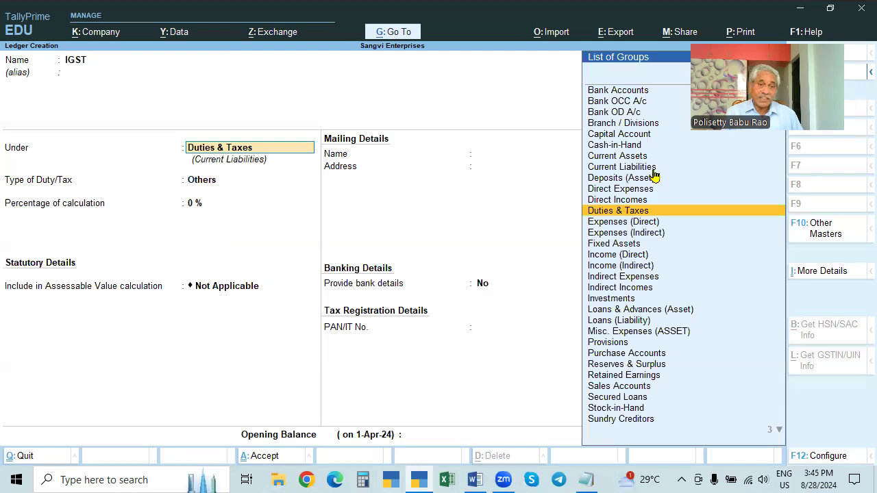
{"action": "key", "text": "Return"}
{"action": "key", "text": "Up"}
{"action": "key", "text": "Return"}
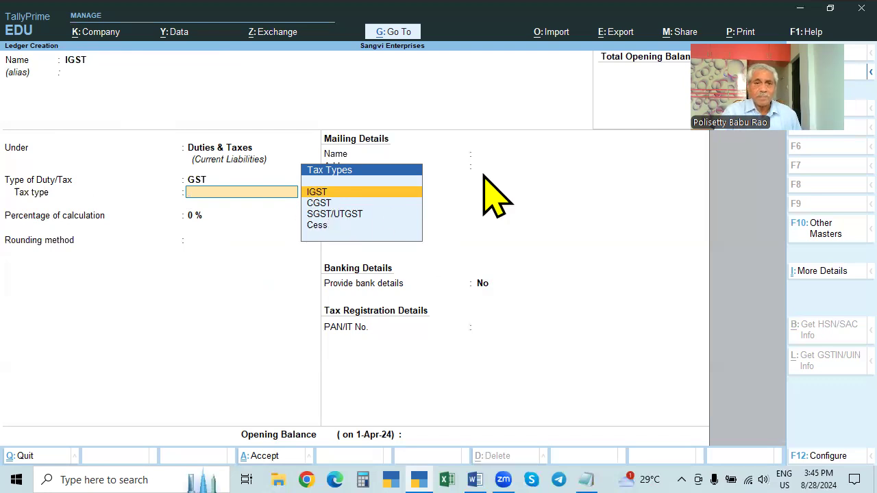
{"action": "key", "text": "Return"}
{"action": "key", "text": "Return"}
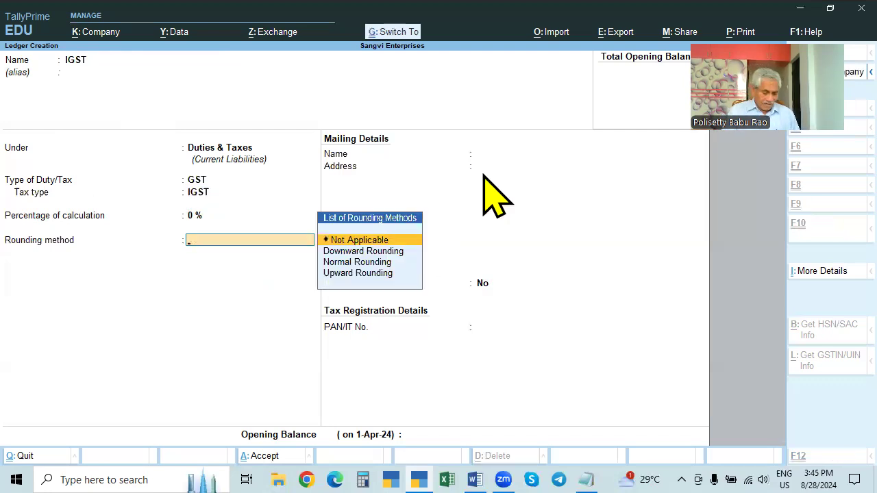
{"action": "key", "text": "ctrl+a"}
- Leave ledger creation and the master alteration lists, returning to the Gateway of Tally without quitting the program
{"action": "key", "text": "Escape"}
{"action": "key", "text": "Return"}
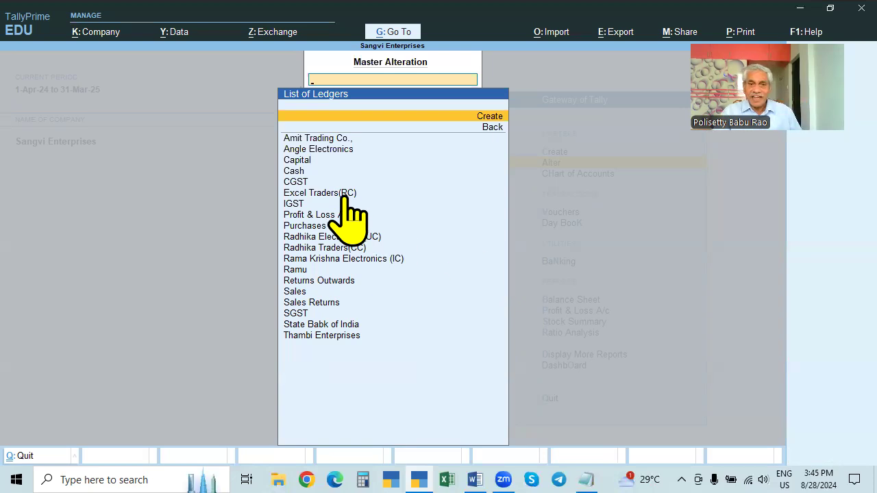
{"action": "key", "text": "Escape"}
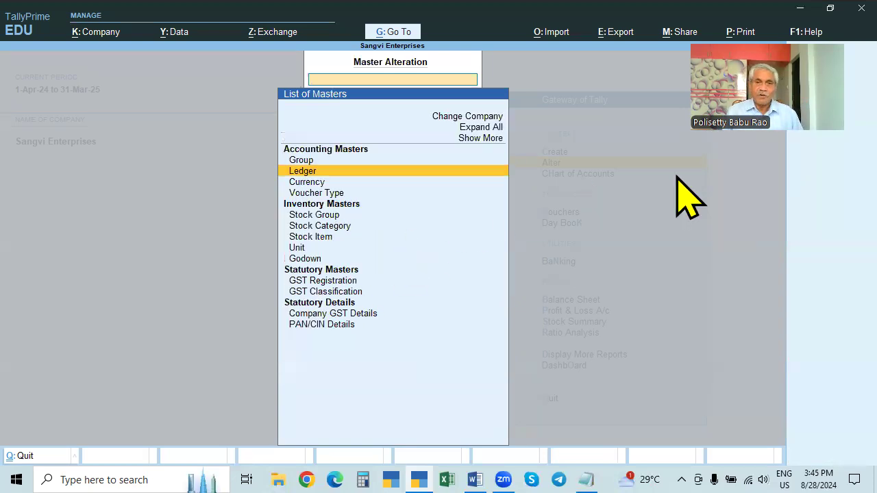
{"action": "key", "text": "Escape"}
{"action": "key", "text": "Escape"}
{"action": "key", "text": "n"}
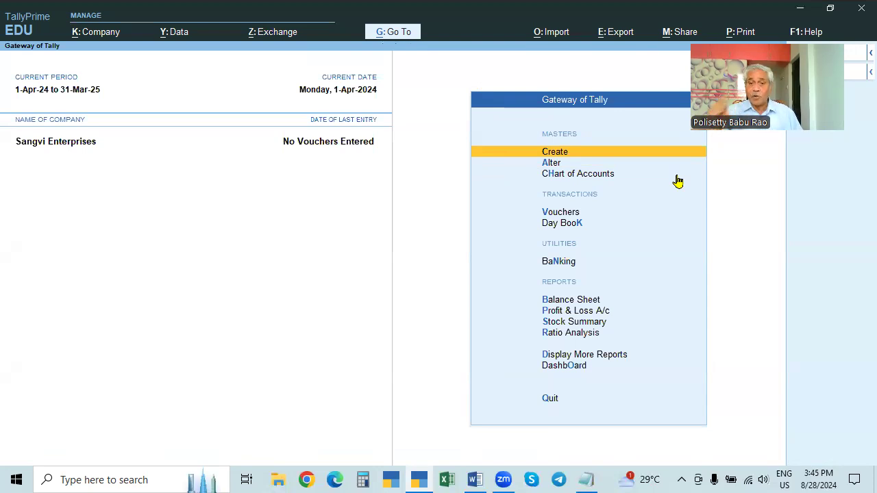
- Open voucher entry to view the Purchase and Sales voucher screens, and return to the Gateway of Tally
{"action": "key", "text": "Down"}
{"action": "key", "text": "Down"}
{"action": "key", "text": "Down"}
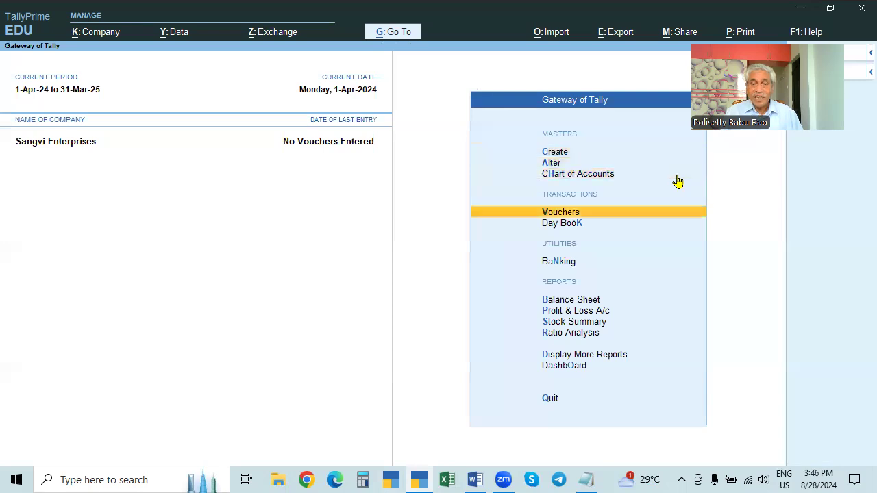
{"action": "key", "text": "Return"}
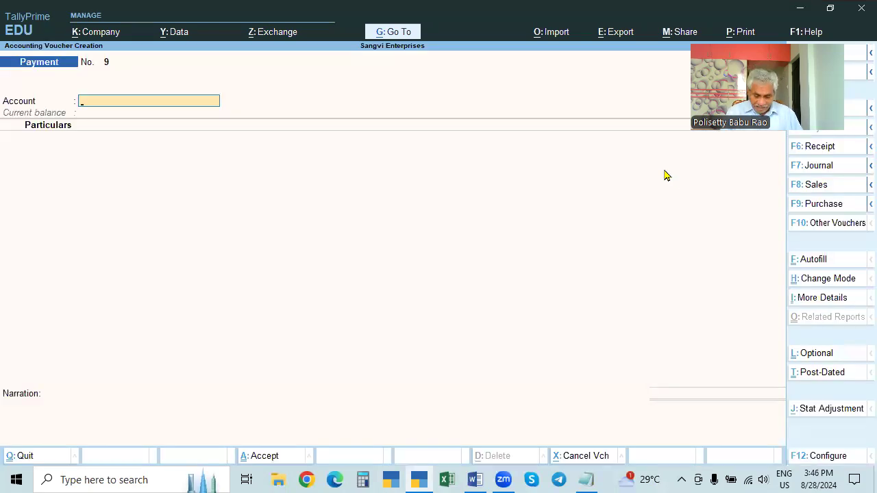
{"action": "key", "text": "F9"}
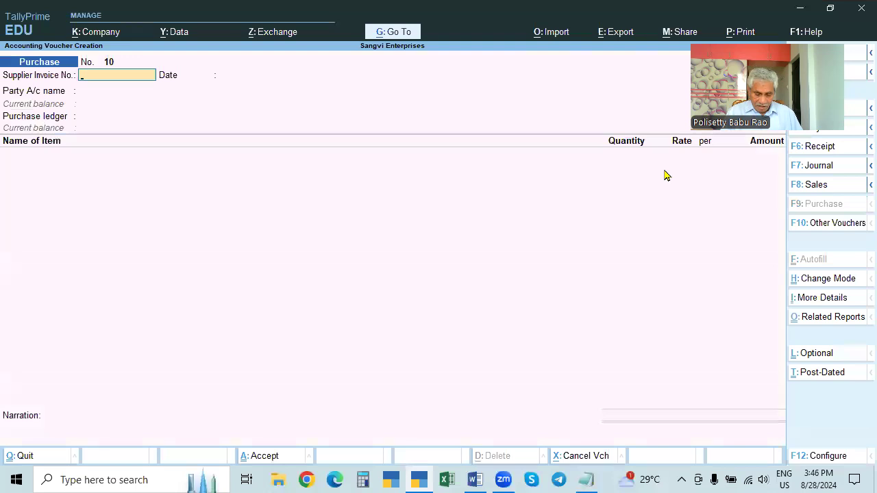
{"action": "key", "text": "F8"}
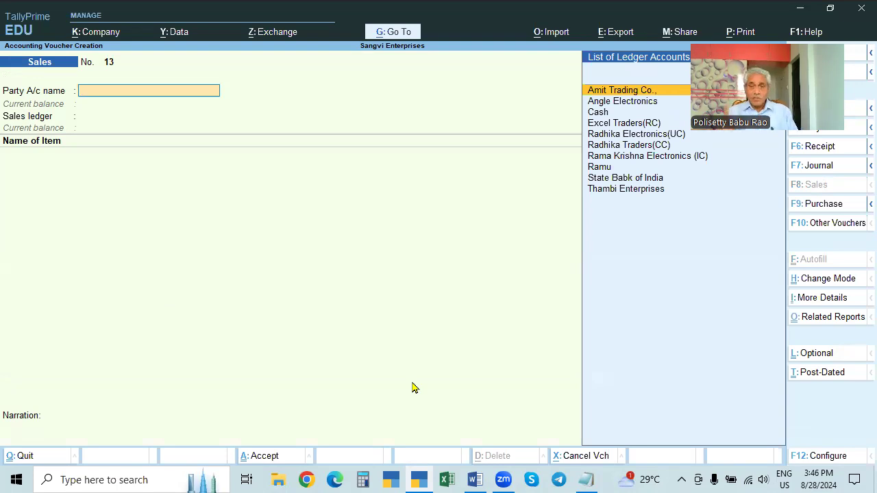
{"action": "key", "text": "Escape"}
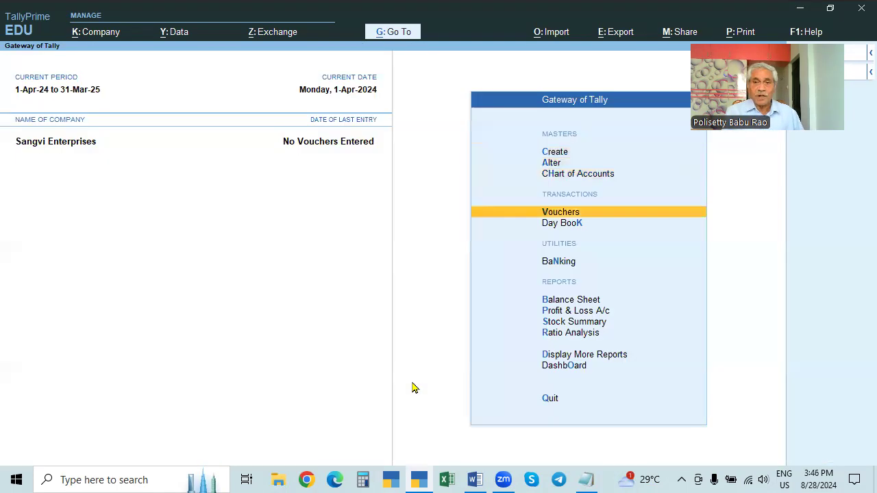
{"action": "key", "text": "Escape"}
{"action": "key", "text": "n"}
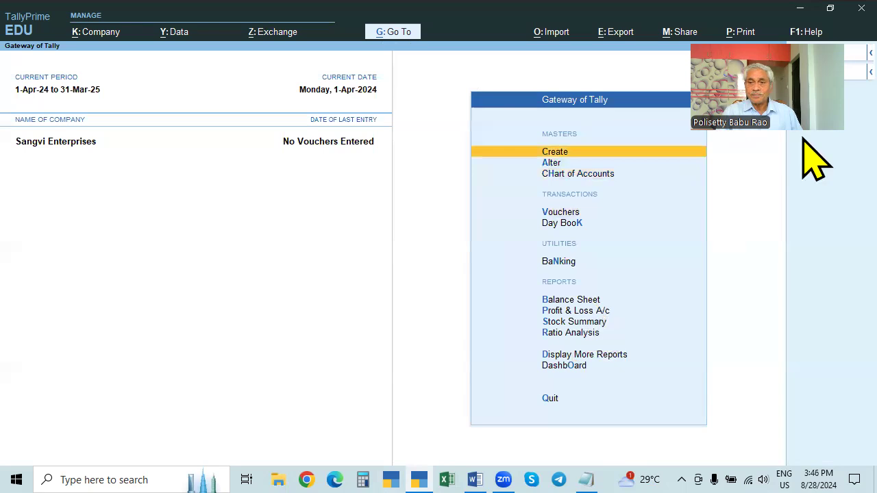